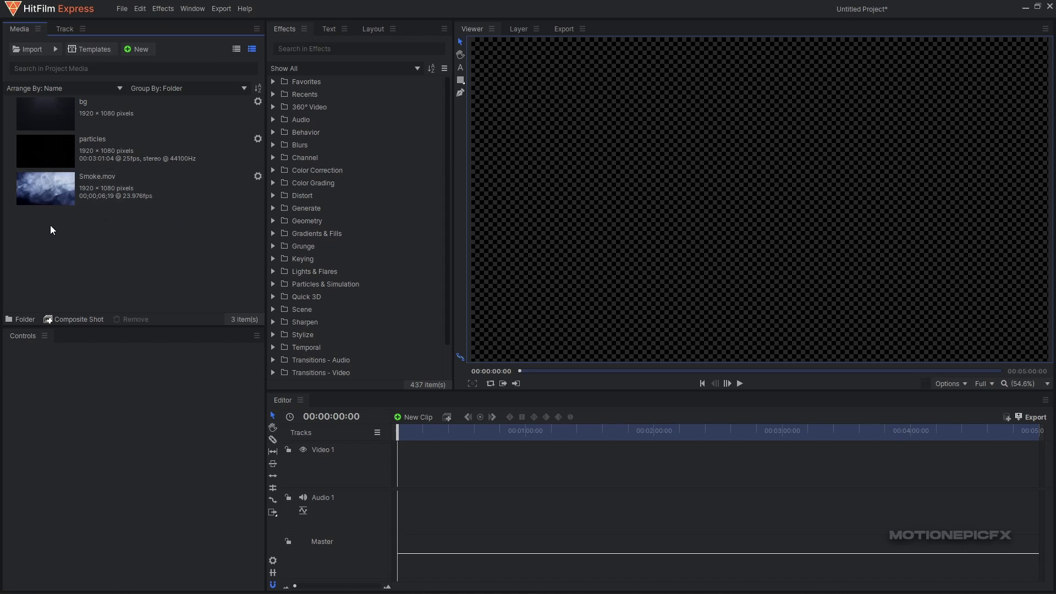
Create a new composite shot named TEXT with a duration of 00:00:05:00.
click(134, 50)
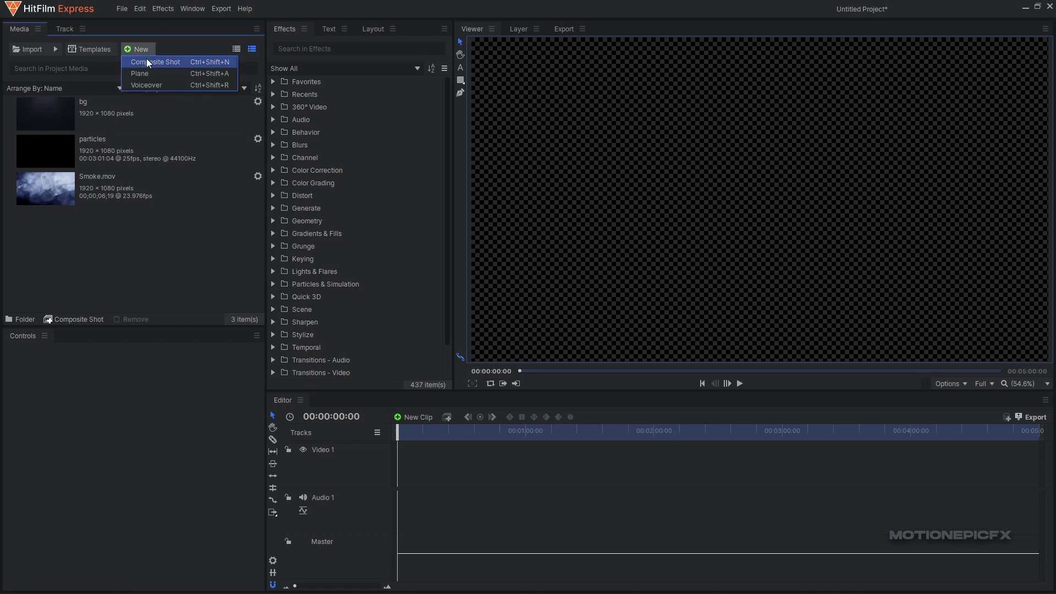
click(148, 59)
text(TEXT)
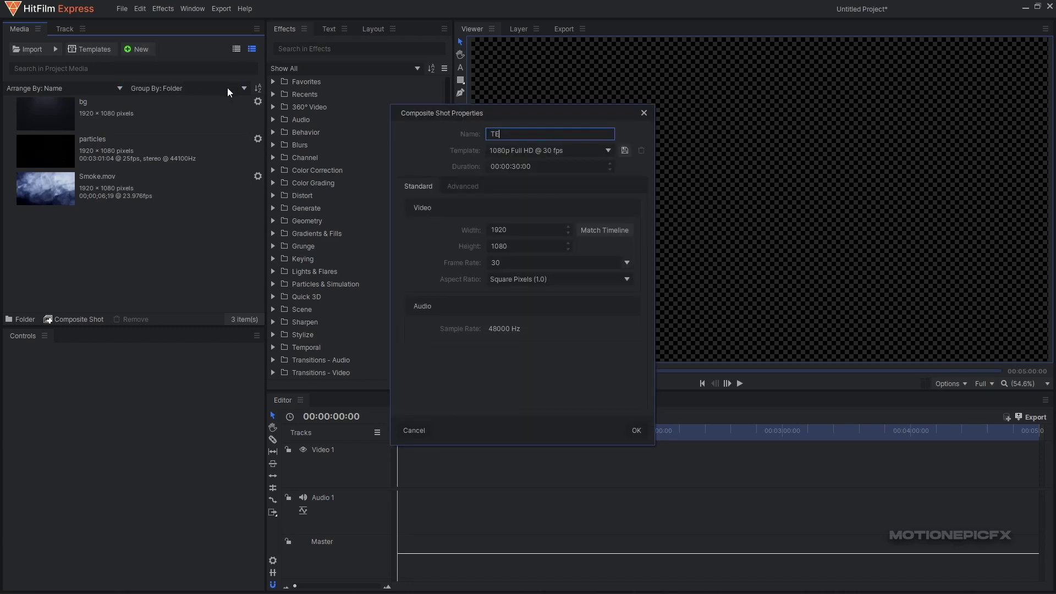
click(516, 166)
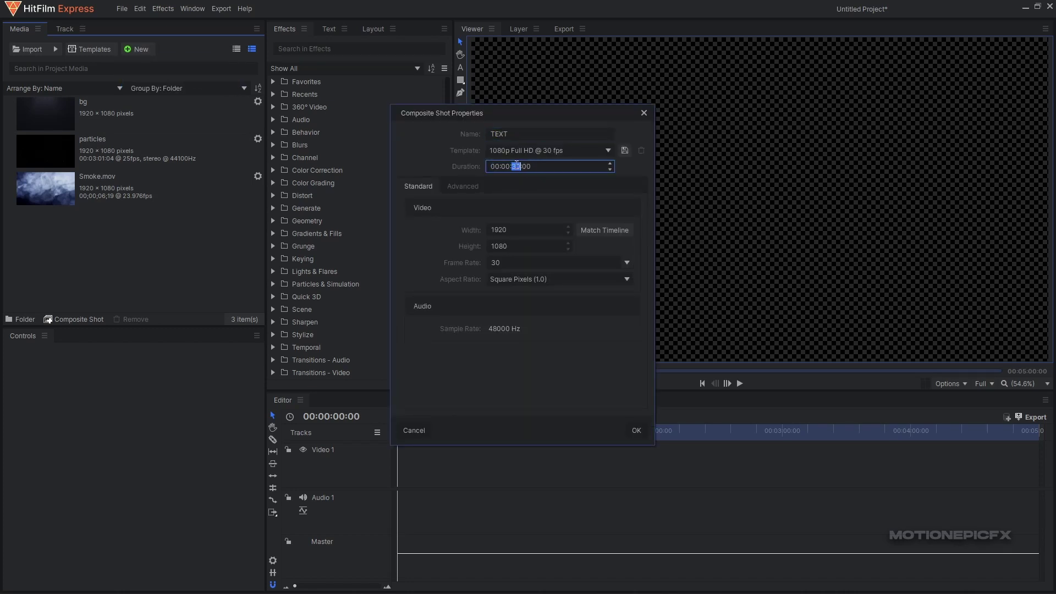
text(05)
click(637, 425)
Add a DUMBLEDORE text layer at font size 198, centred vertically in the frame.
click(486, 417)
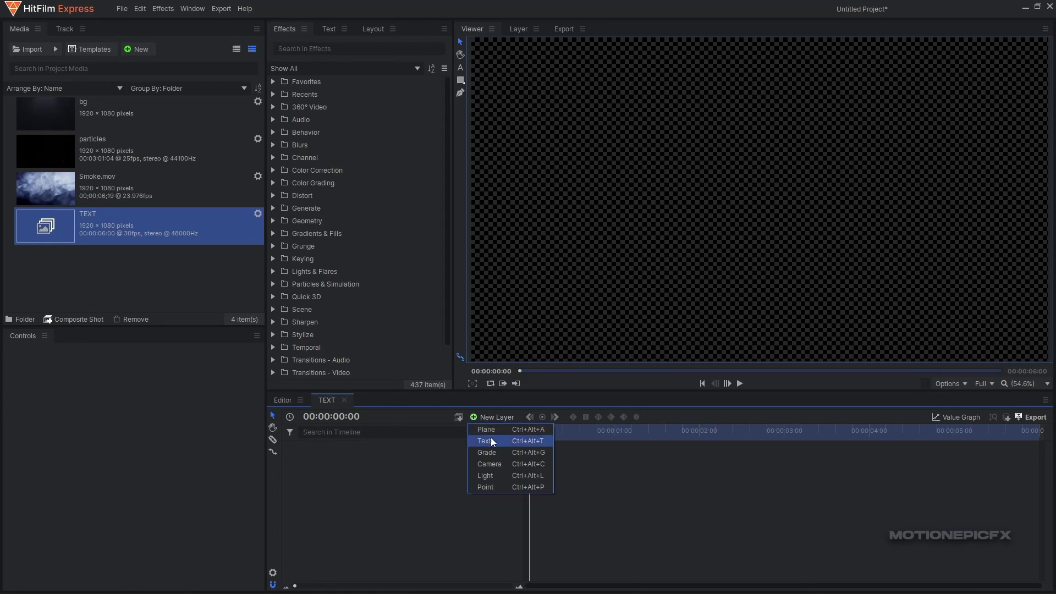
click(491, 440)
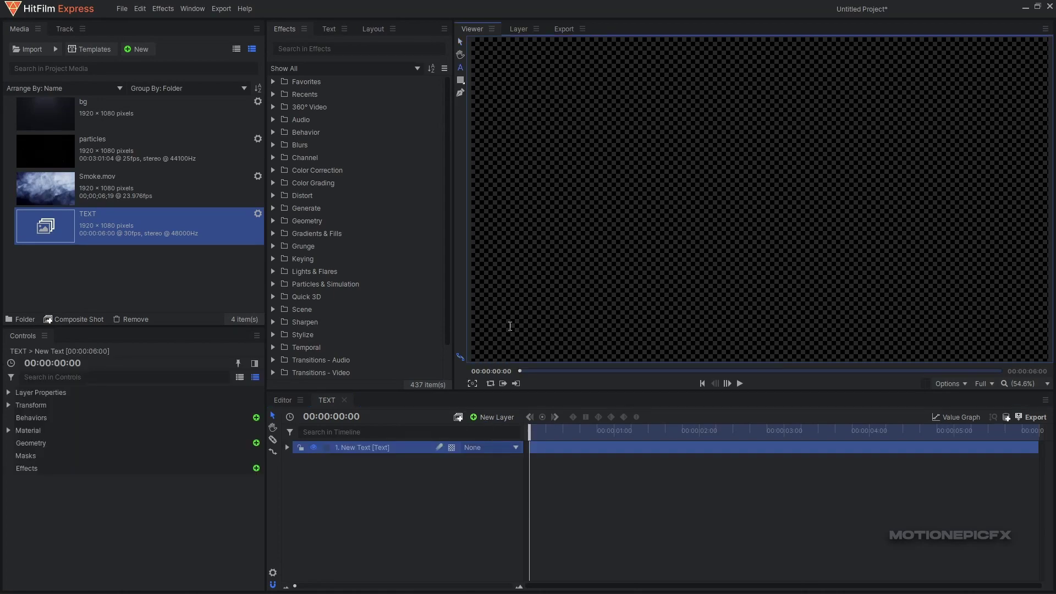
click(329, 29)
click(324, 87)
text(198)
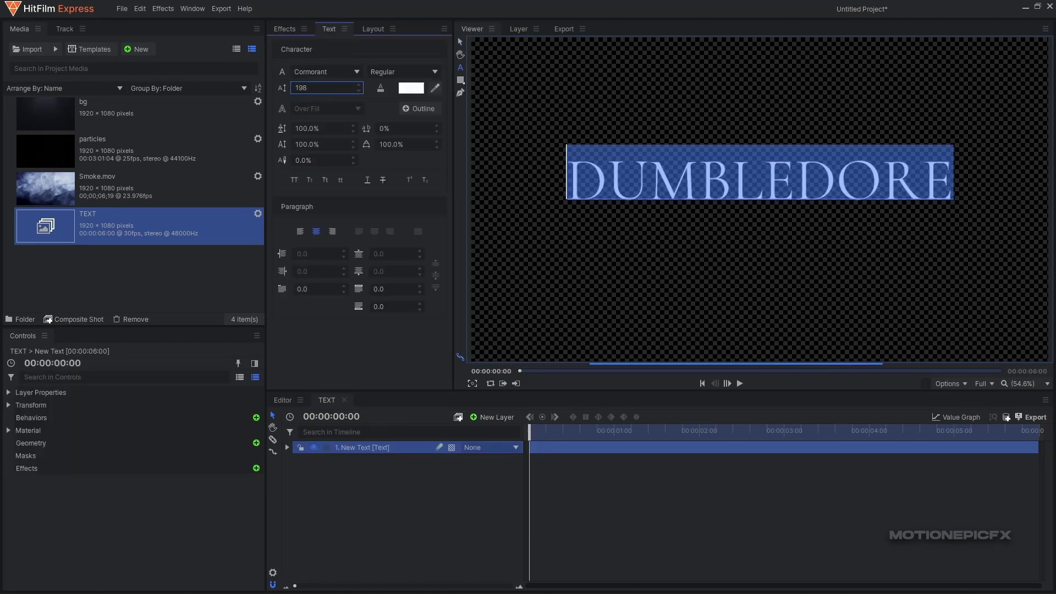
scroll(325, 88, up, 8)
click(388, 31)
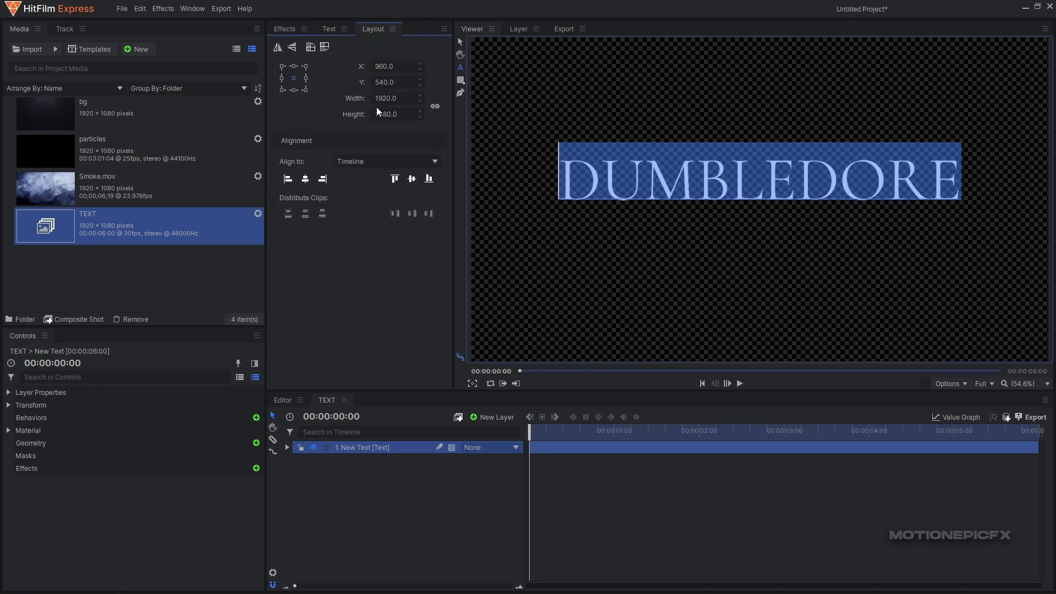
click(412, 179)
Enlarge the opening letter D to size 346 and select the finished title layer.
click(329, 29)
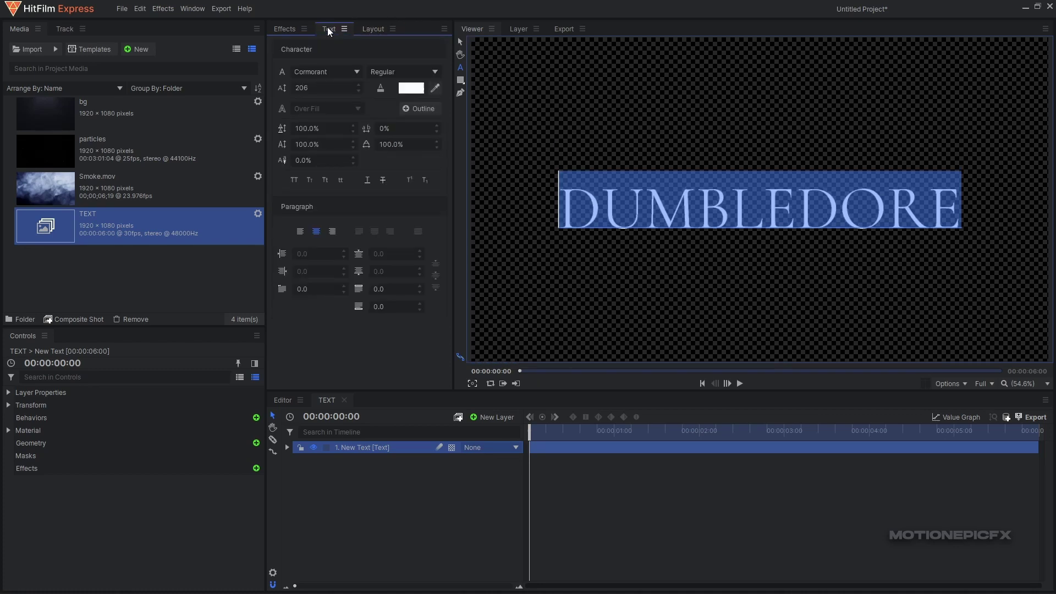
drag(322, 92, 393, 91)
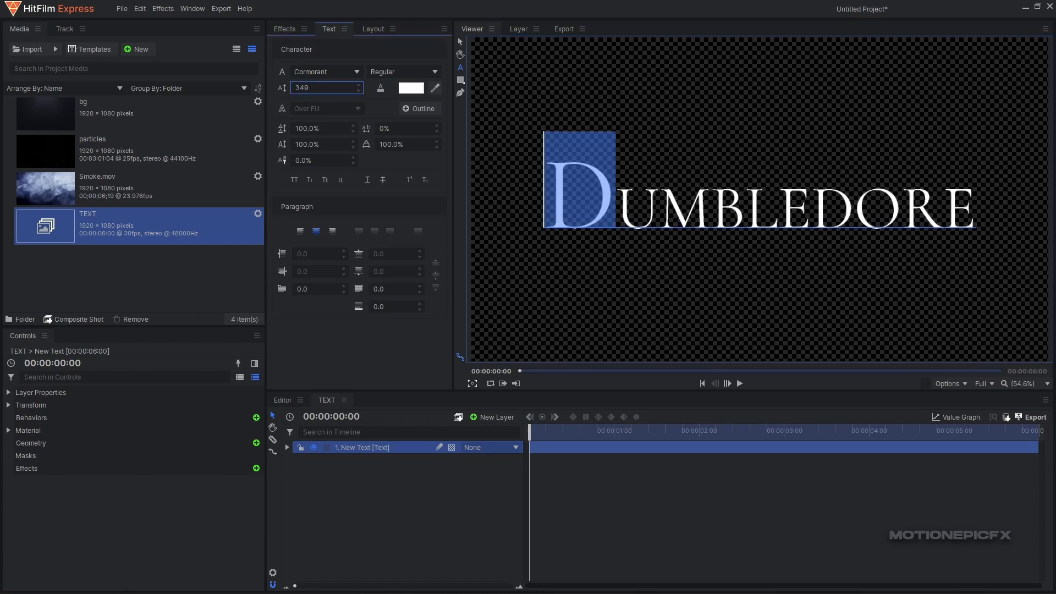
click(371, 447)
click(397, 446)
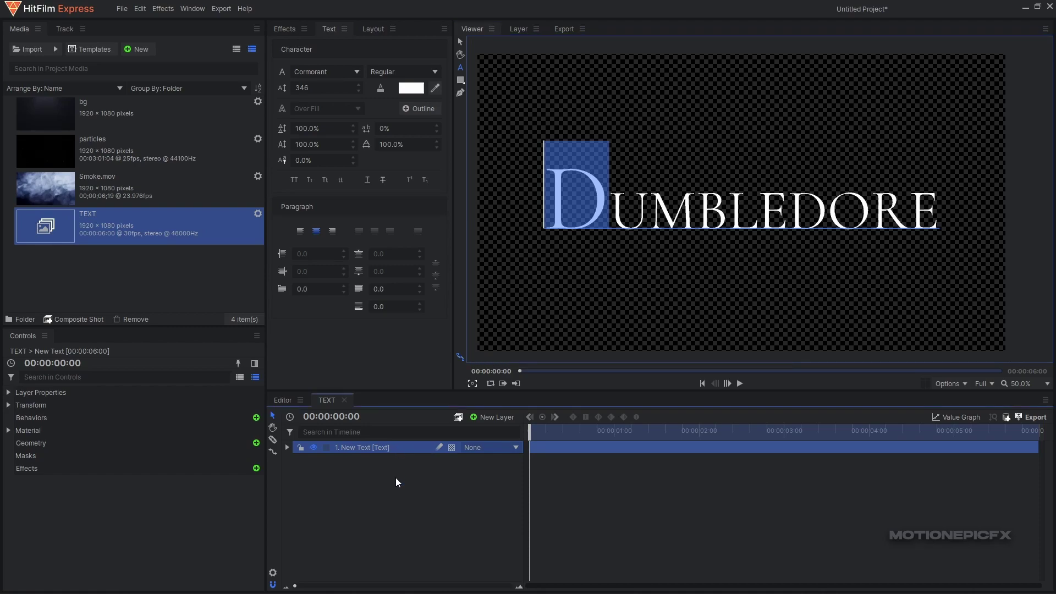
Rename the title layer DUMBLEDORE, duplicate it, and name the copy SECRETS.
double_click(365, 447)
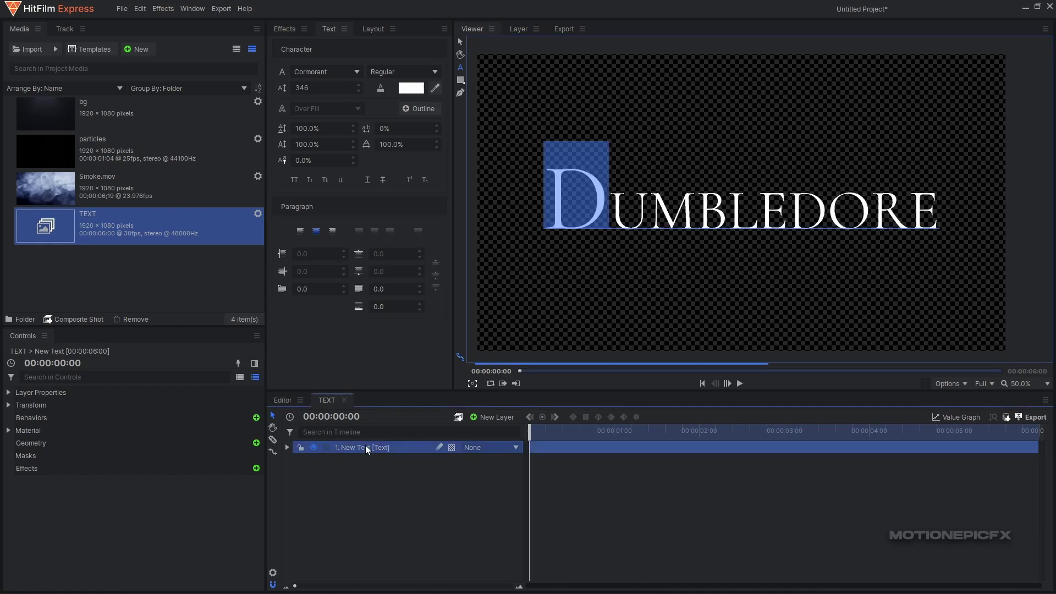
text(DUMBLE)
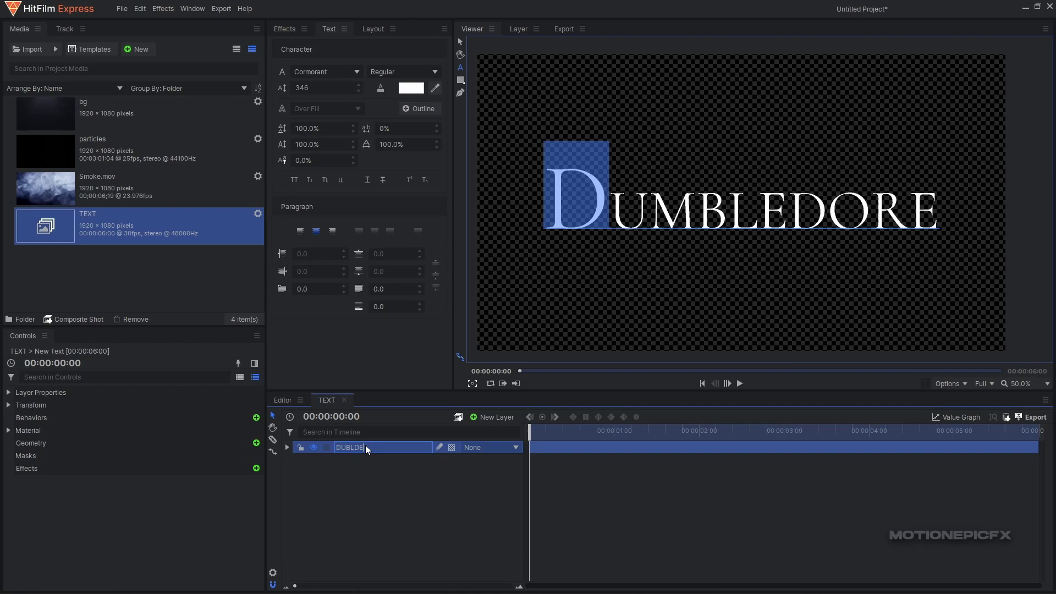
text(DORE)
key(Escape)
key(ctrl+d)
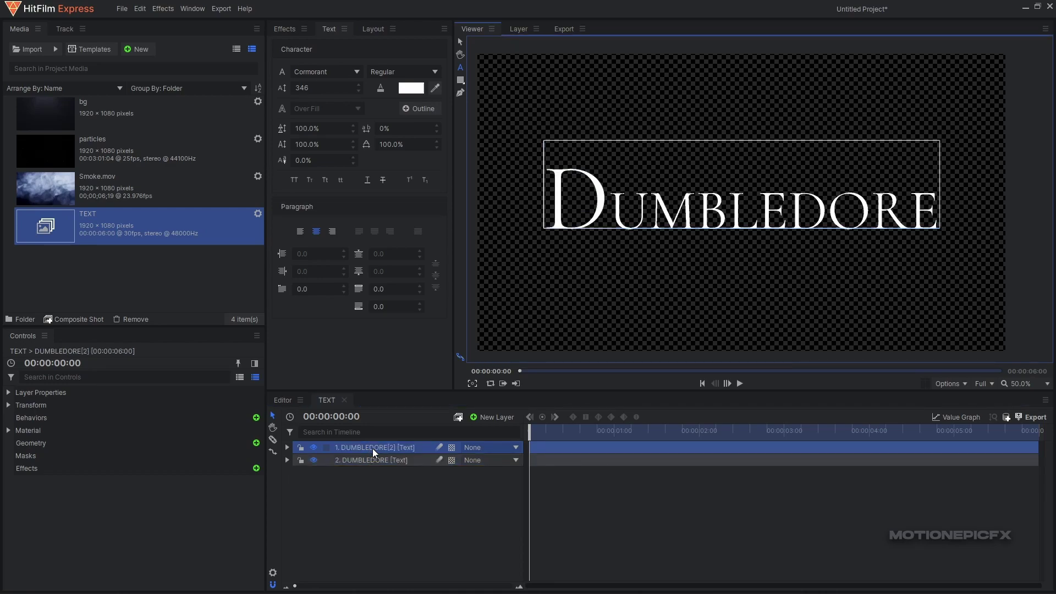
double_click(372, 448)
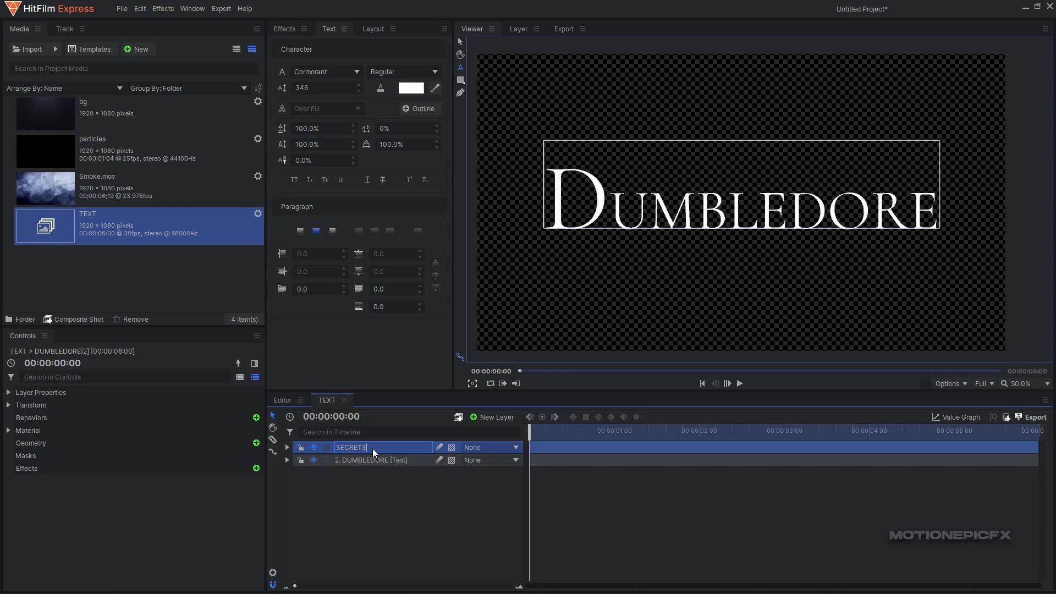
key(Return)
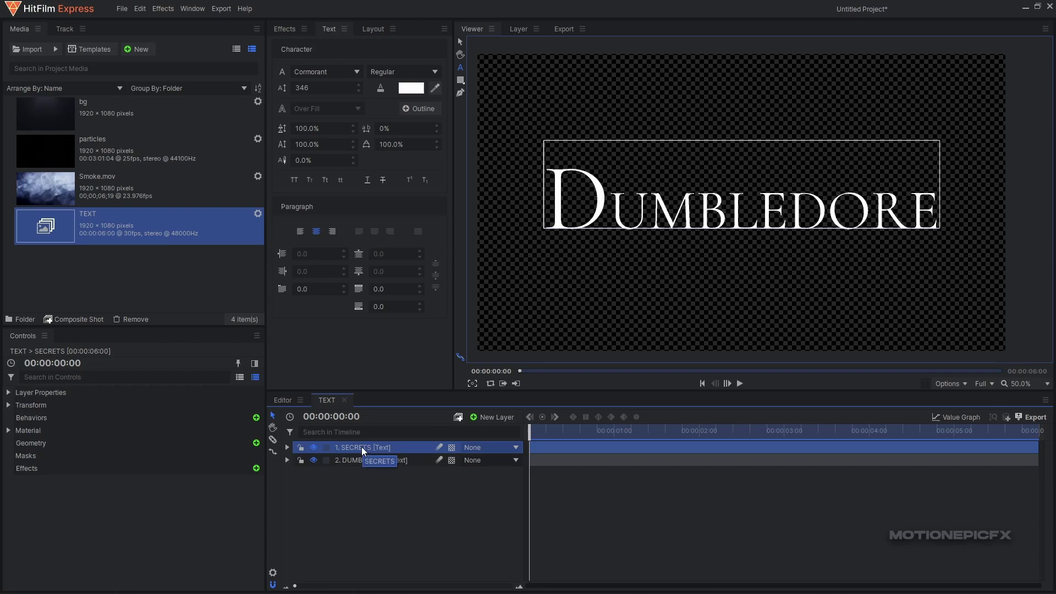
click(460, 42)
Raise the copy above DUMBLEDORE, retype its text as SECRETS, and shrink it to size 195.
drag(742, 202, 744, 164)
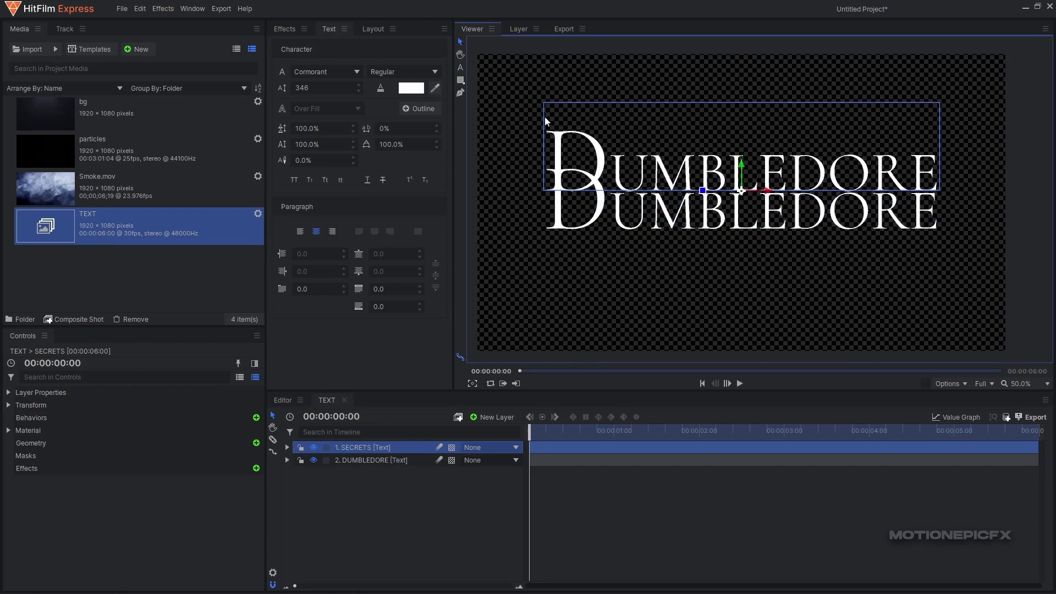
click(460, 67)
text(SECREST)
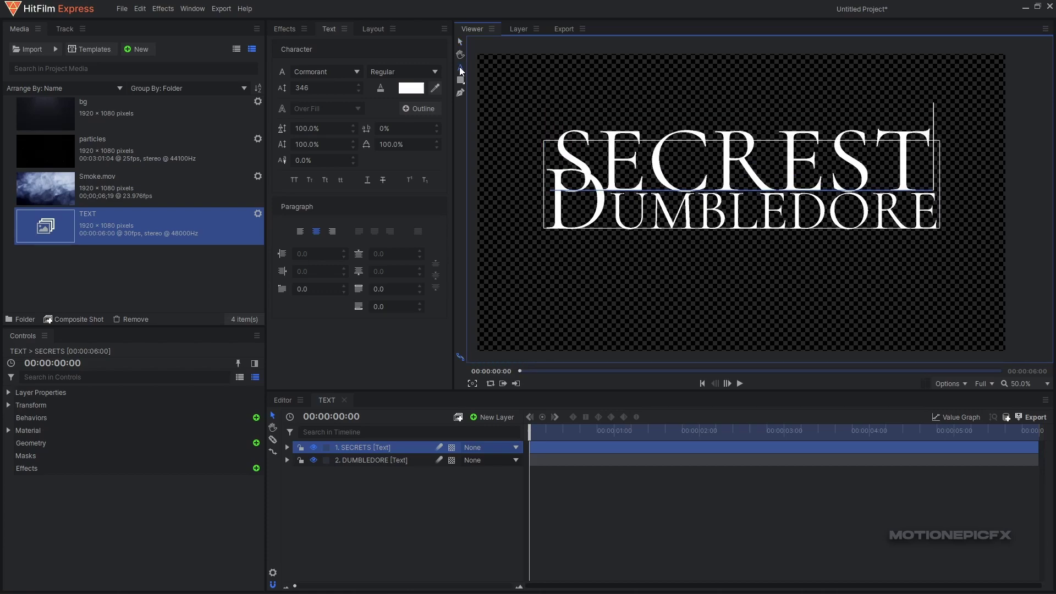
key(BackSpace)
key(BackSpace)
text(TS)
key(ctrl+a)
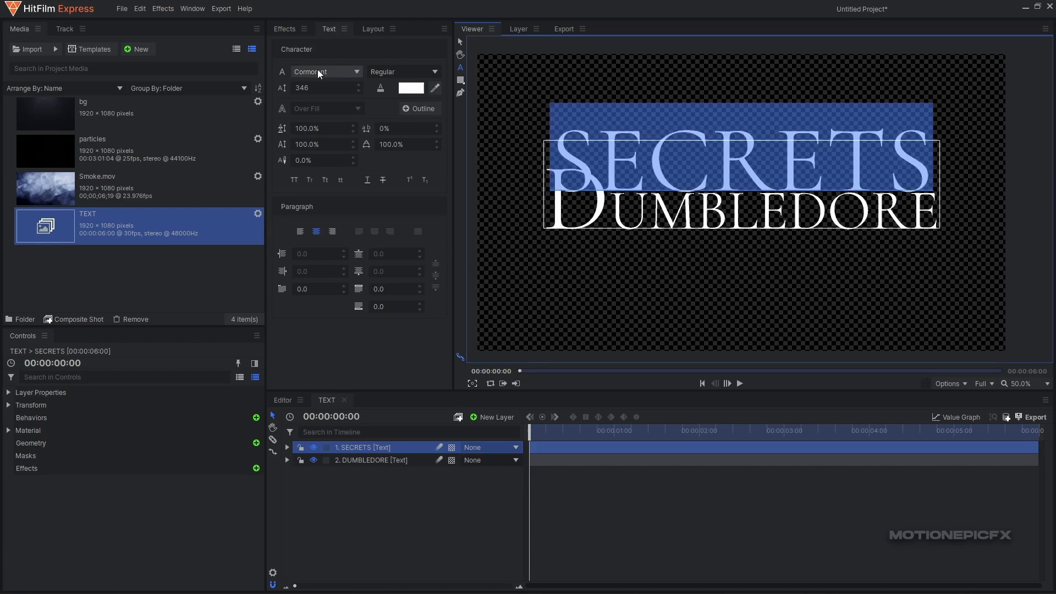
drag(319, 88, 253, 88)
Shift SECRETS slightly to the right and duplicate its layer.
click(460, 42)
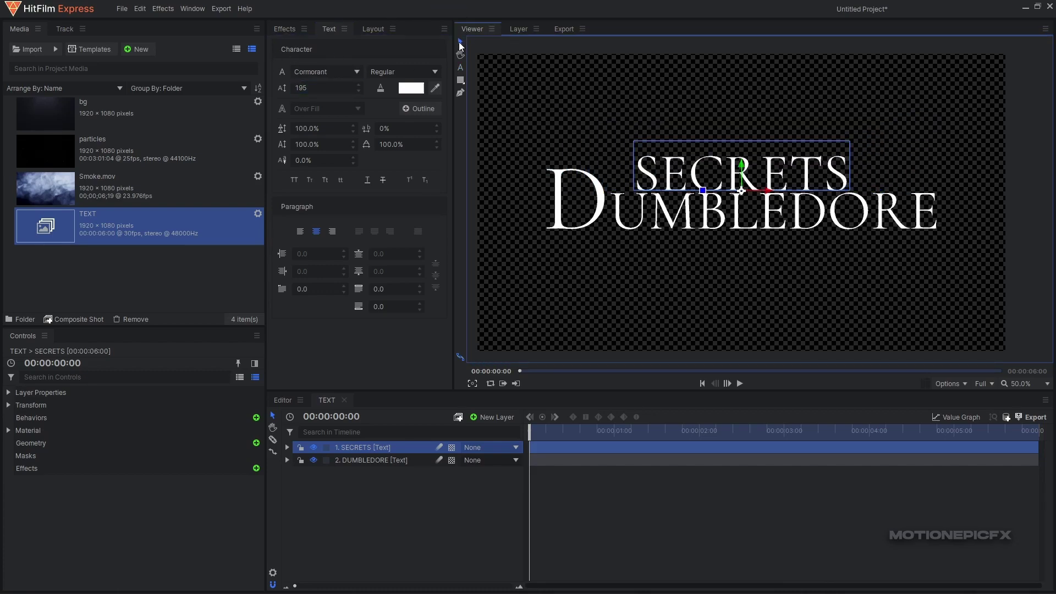
drag(769, 193, 778, 197)
click(367, 448)
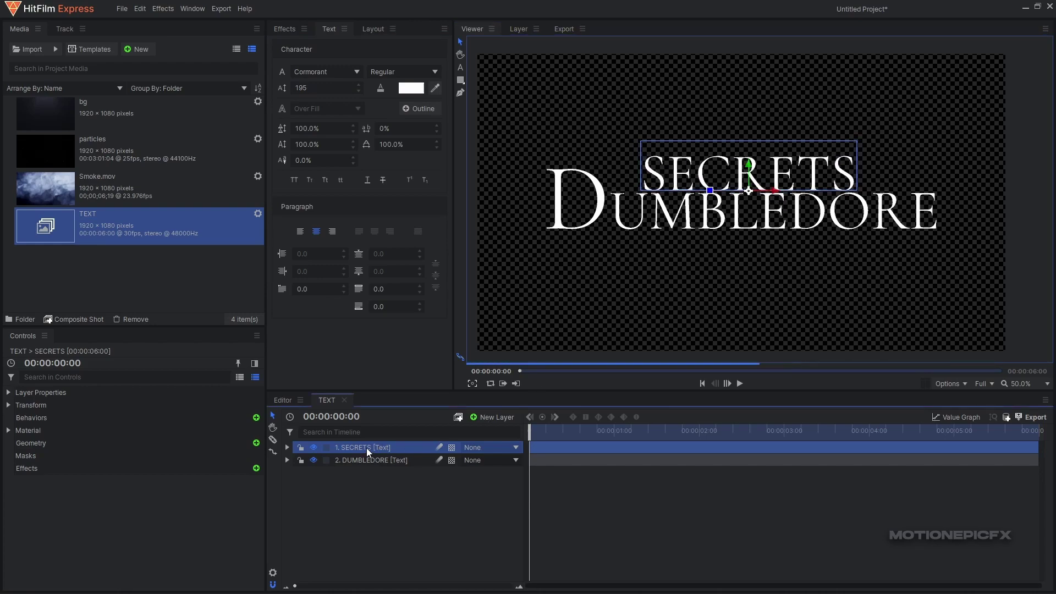
key(ctrl+d)
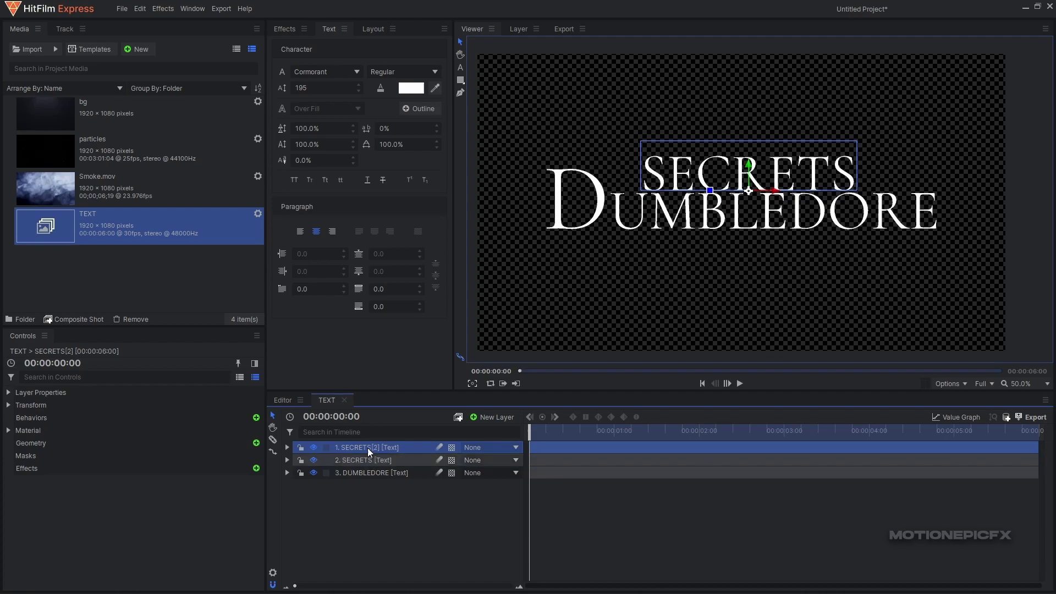
Rename the duplicate layer OF and change its text to OF.
double_click(367, 448)
text(OF)
key(Return)
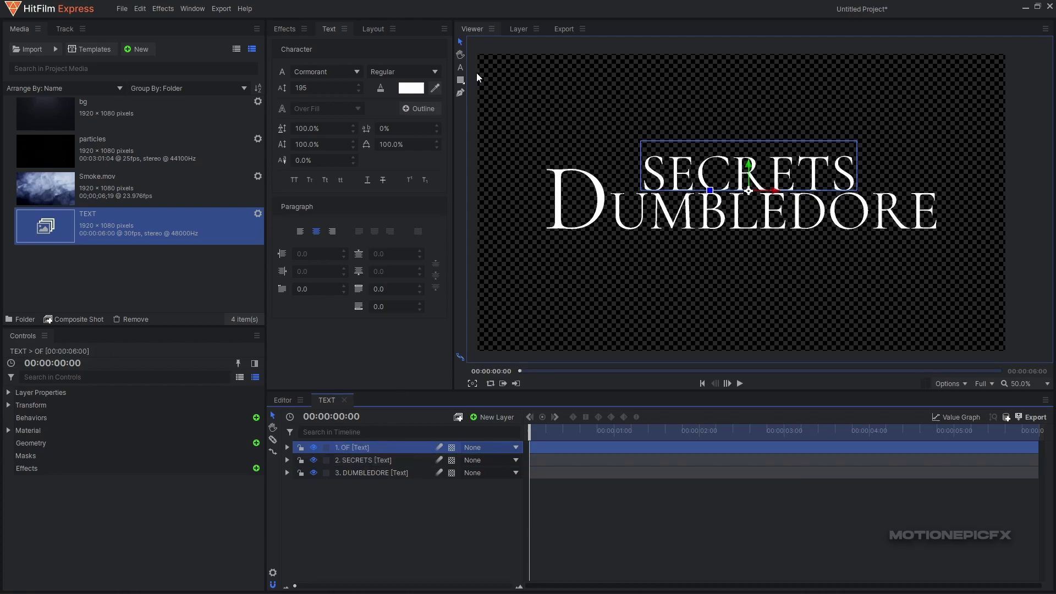
click(463, 67)
text(OF)
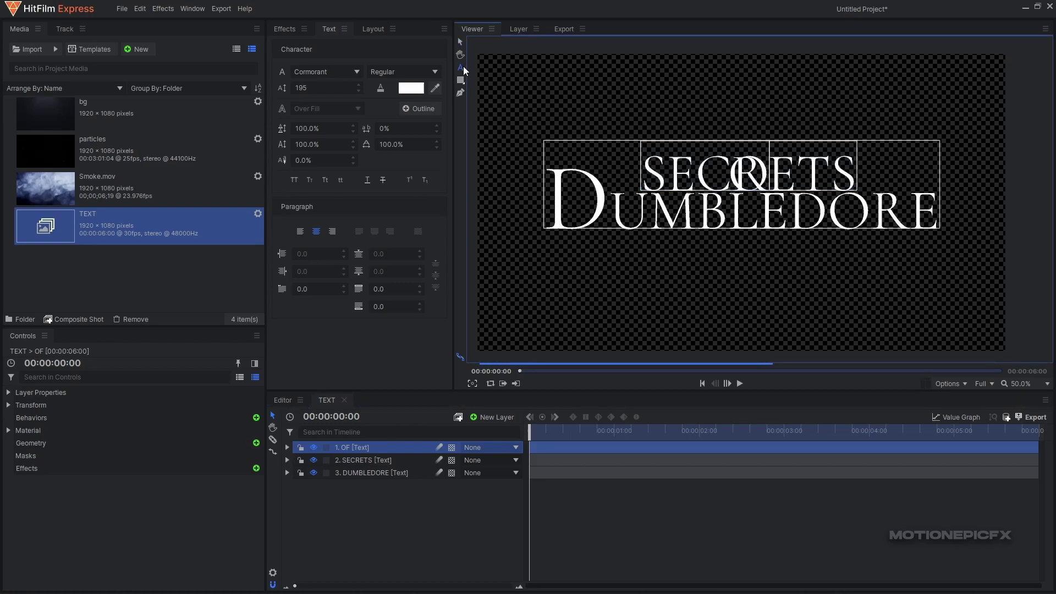
Place OF just after the end of SECRETS at size 107, then reselect its layer.
click(460, 41)
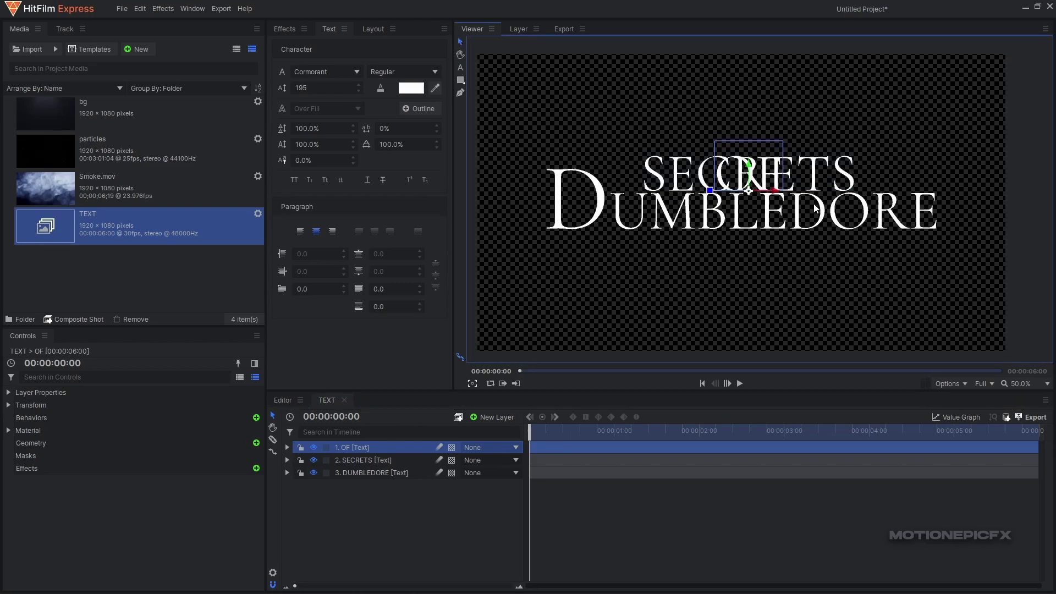
drag(791, 192, 916, 208)
drag(332, 90, 289, 91)
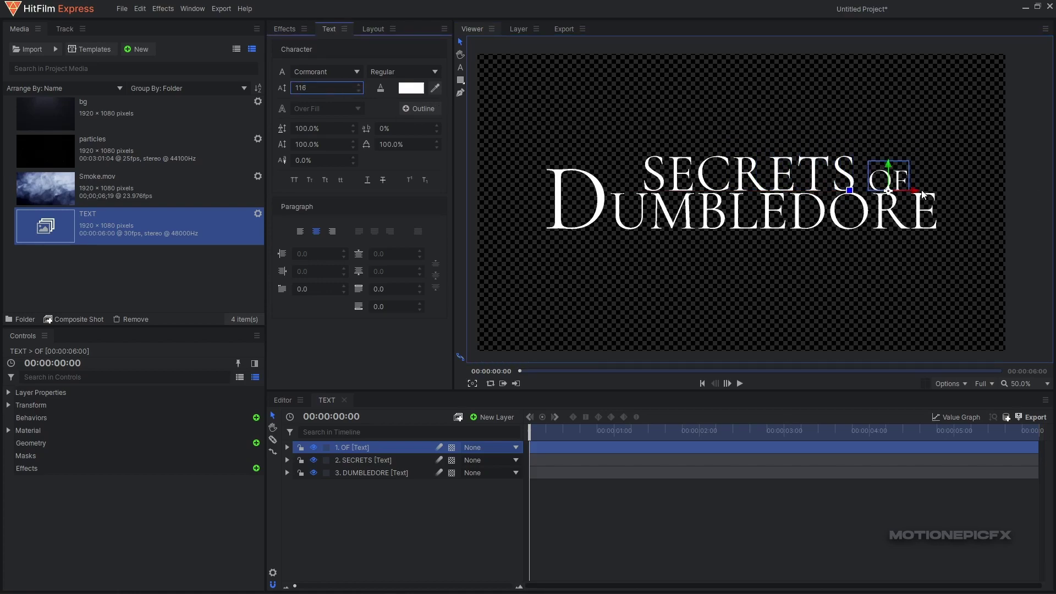
drag(923, 194, 908, 192)
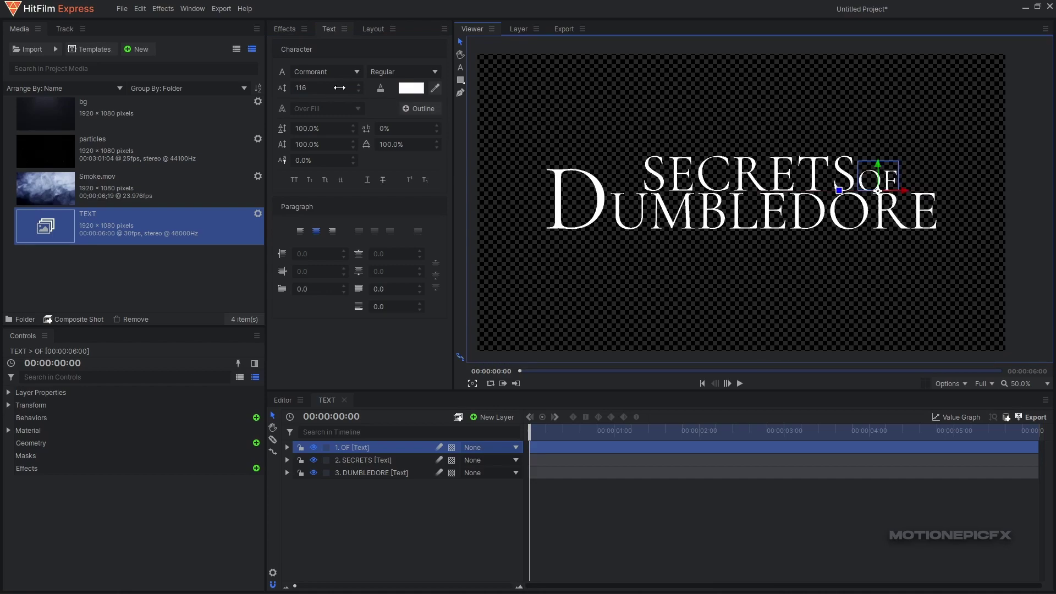
drag(339, 88, 335, 87)
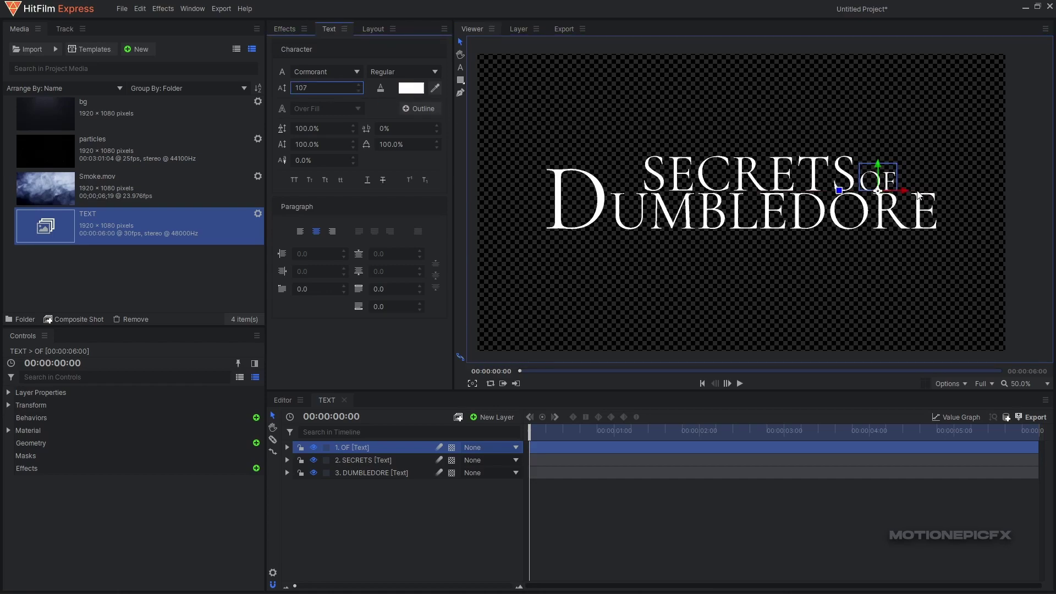
drag(919, 194, 916, 195)
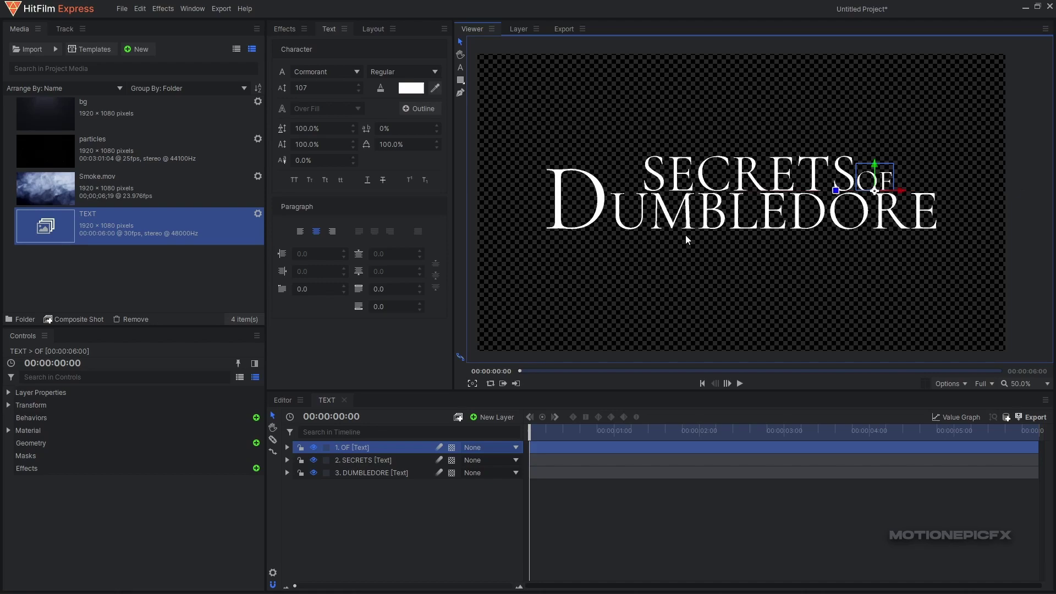
click(368, 482)
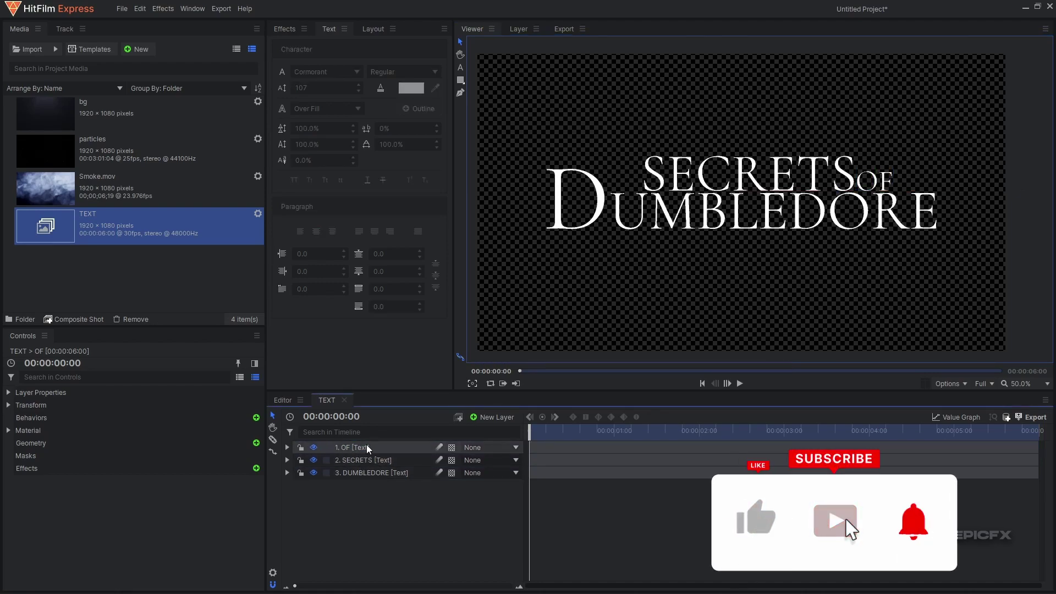
click(367, 447)
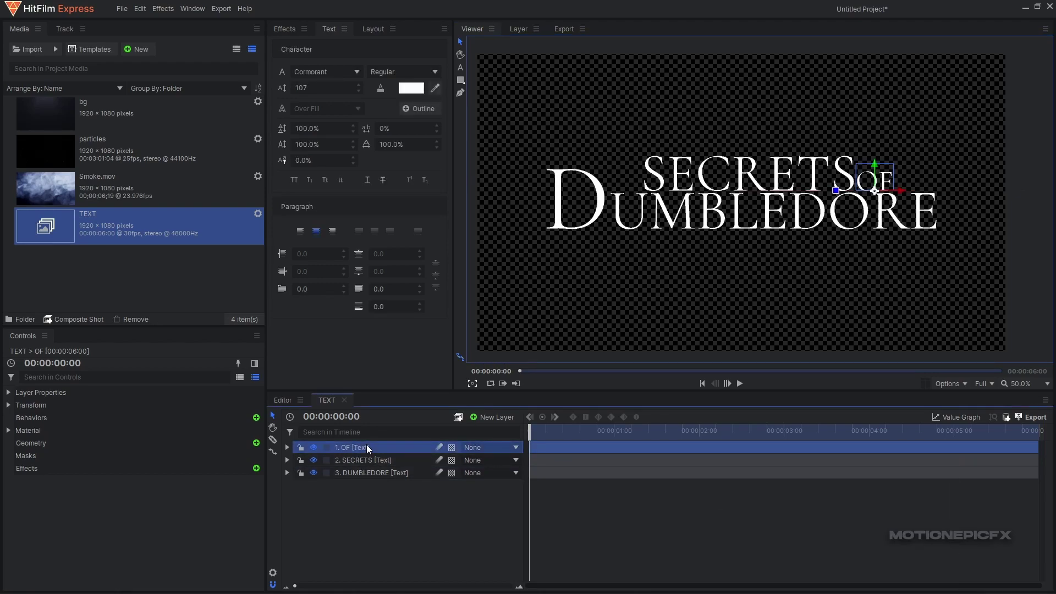
Duplicate the OF layer, name it THE, and move it before SECRETS over the D.
key(ctrl+d)
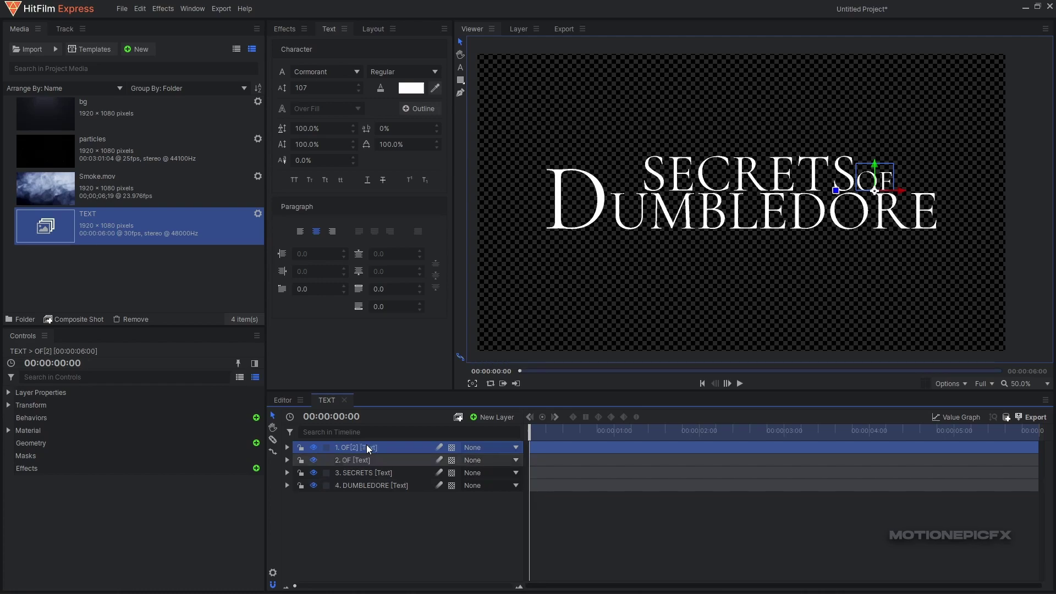
double_click(369, 448)
text(THE)
key(Return)
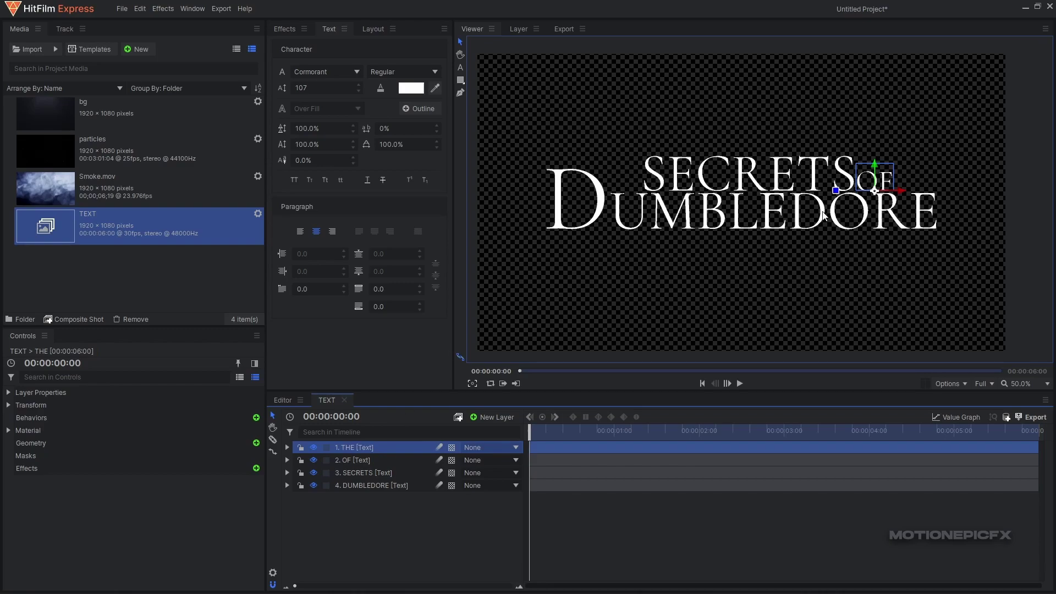
drag(890, 197, 653, 208)
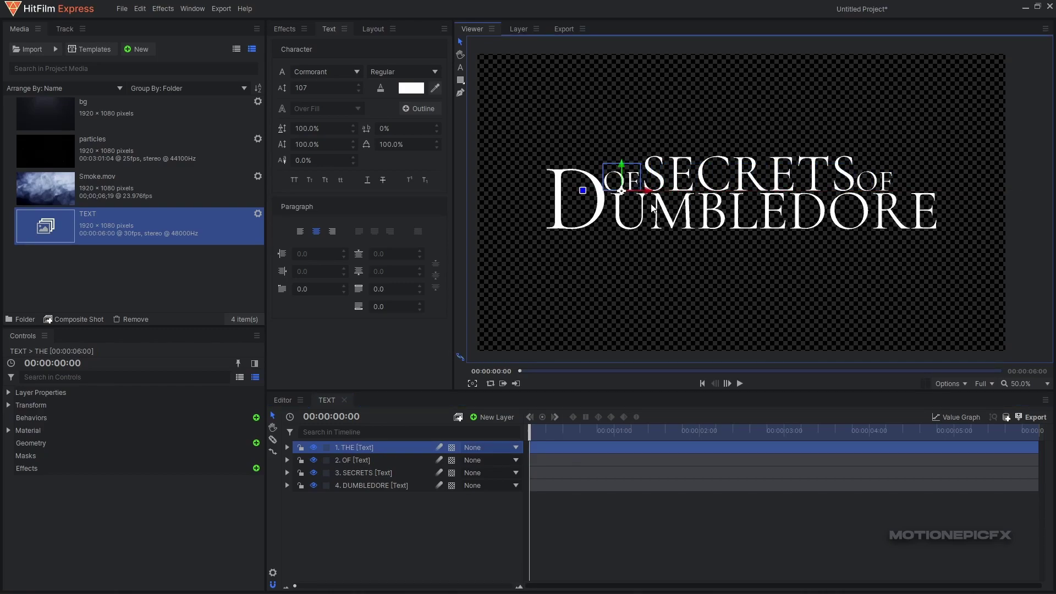
Change the copied word's text to THE, then clear the layer selection.
click(355, 447)
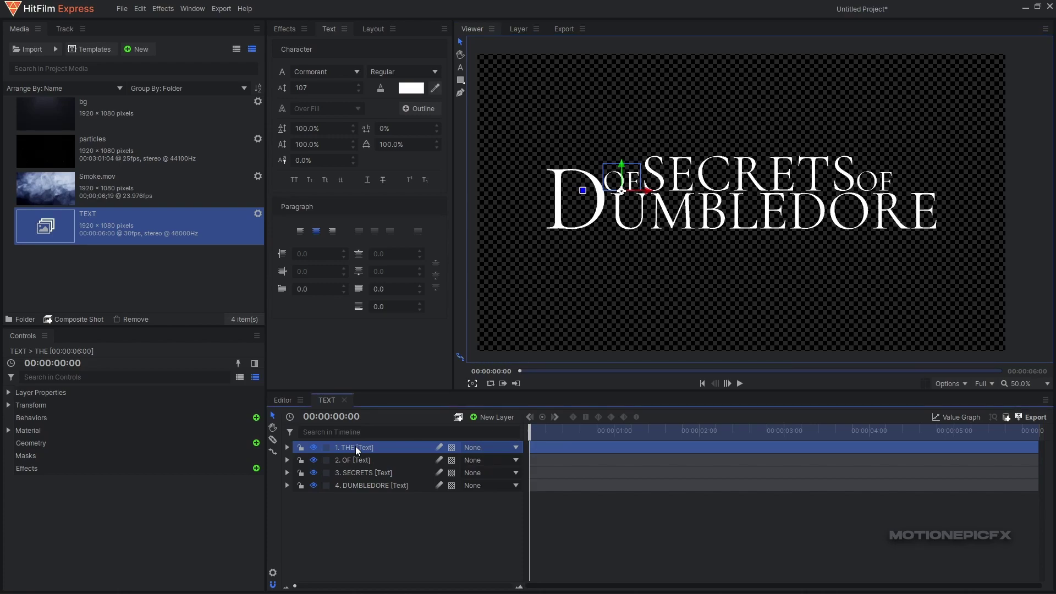
click(464, 66)
key(v)
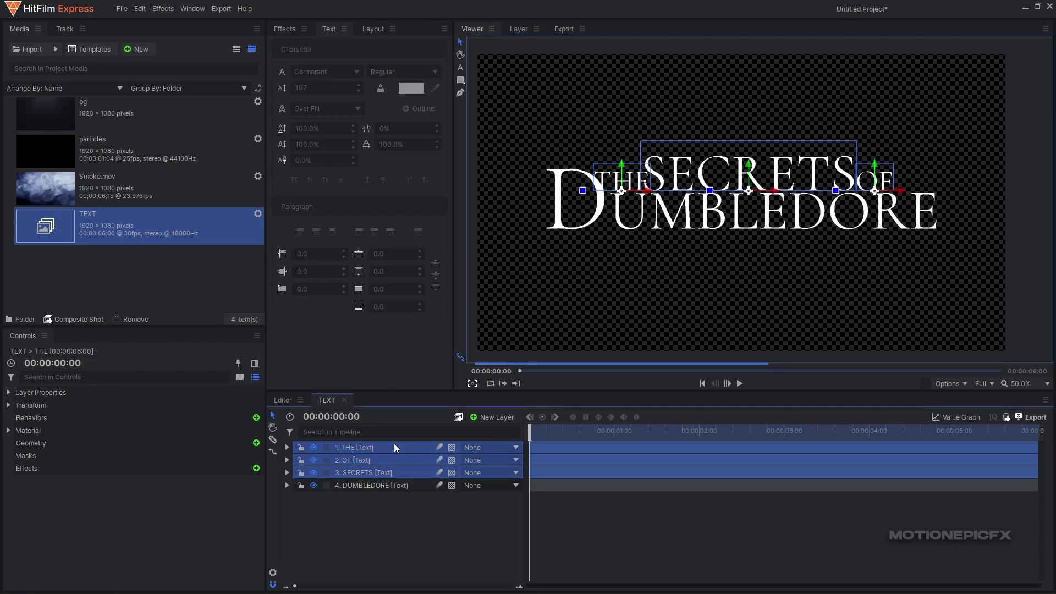
click(464, 546)
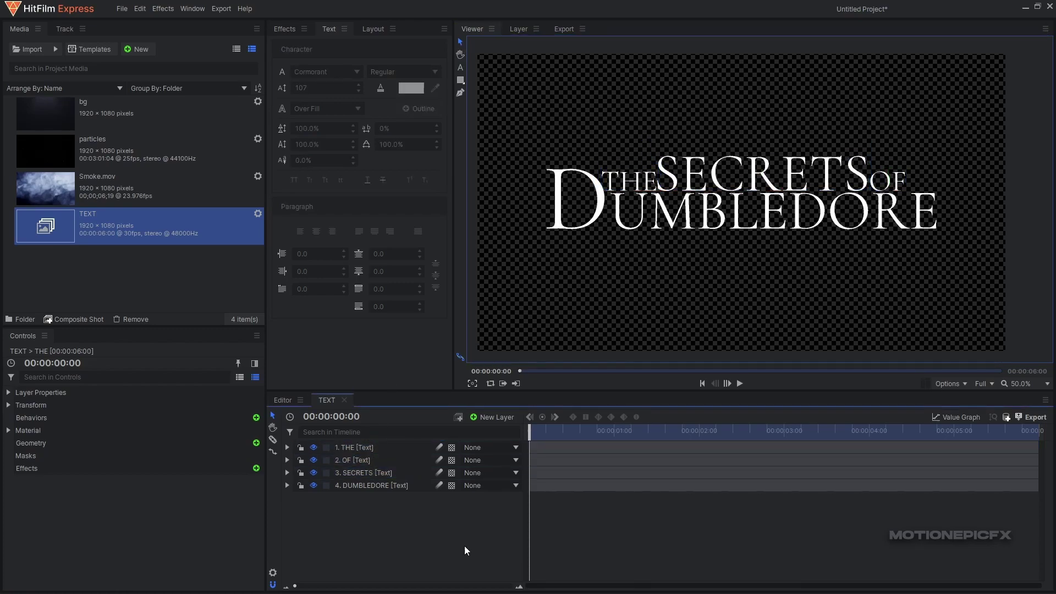
click(364, 473)
shift+click(386, 450)
click(387, 450)
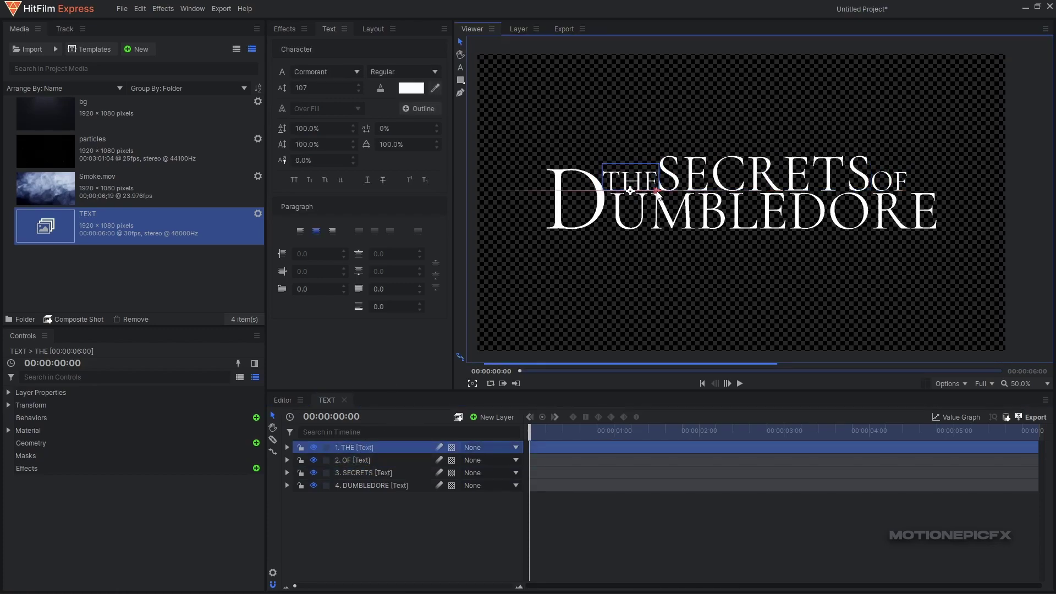
click(399, 509)
Duplicate the THE layer and replace its text with FANTASTIC BEASTS at font size 43.
key(ctrl+d)
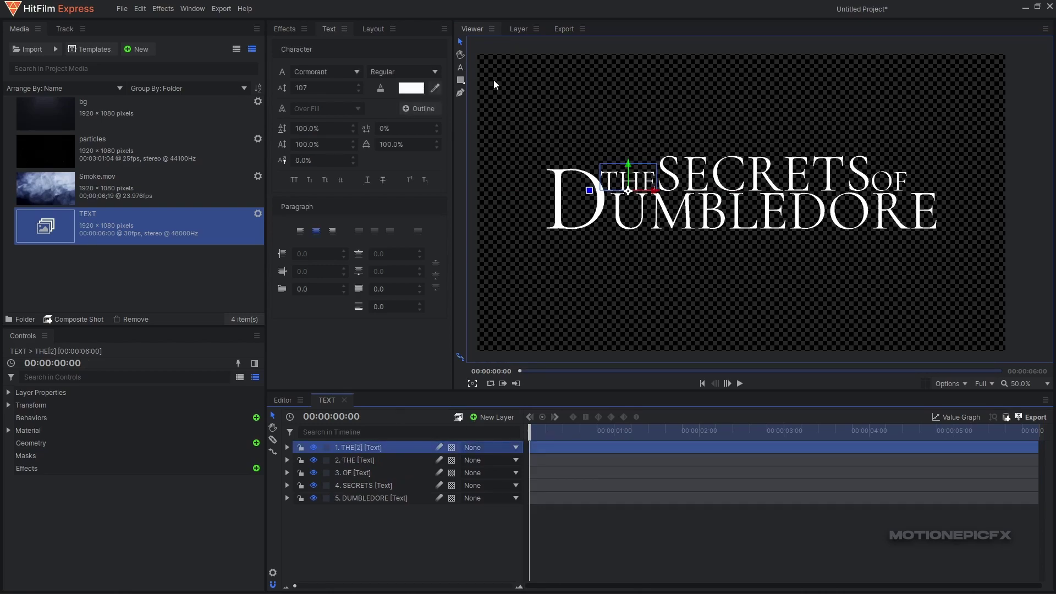
drag(627, 180, 627, 158)
click(461, 67)
text(FANTASTIC BEASTS)
key(ctrl+a)
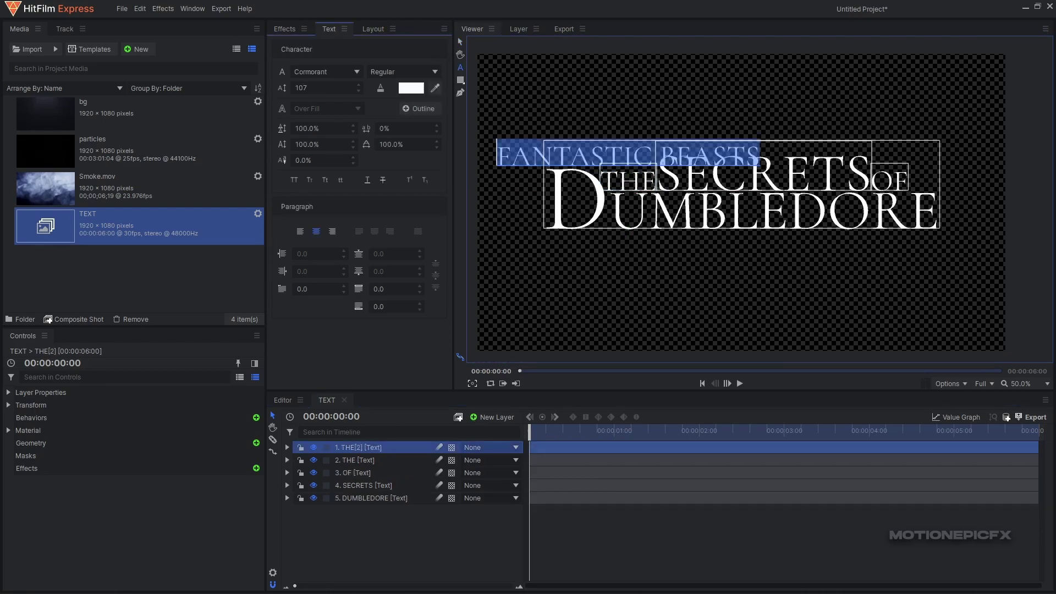
double_click(319, 88)
text(36)
key(Return)
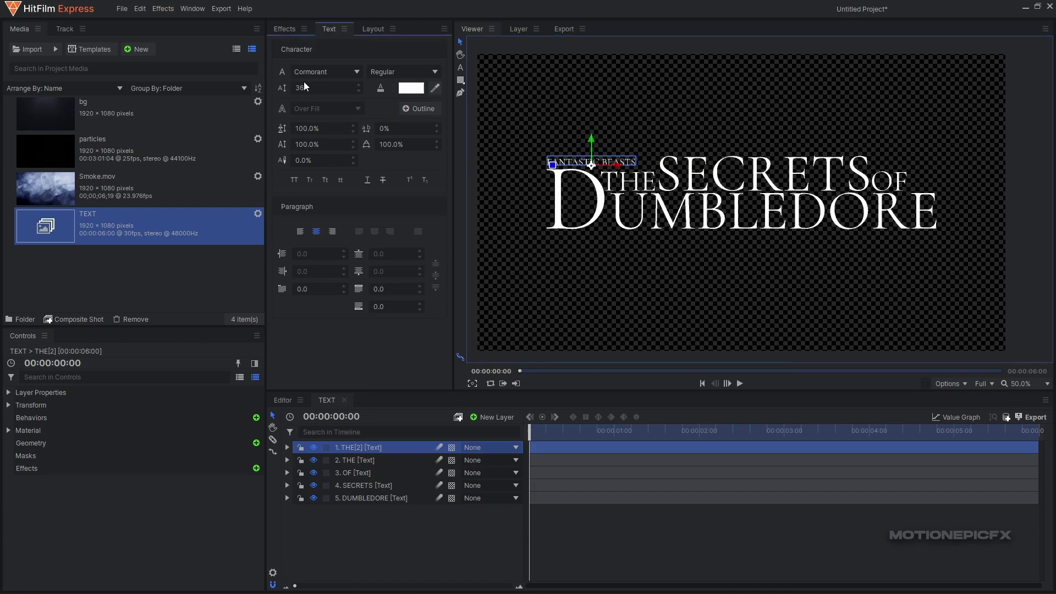
key(Up)
key(Up)
key(Up)
key(Up)
key(Up)
key(Up)
key(Up)
key(Escape)
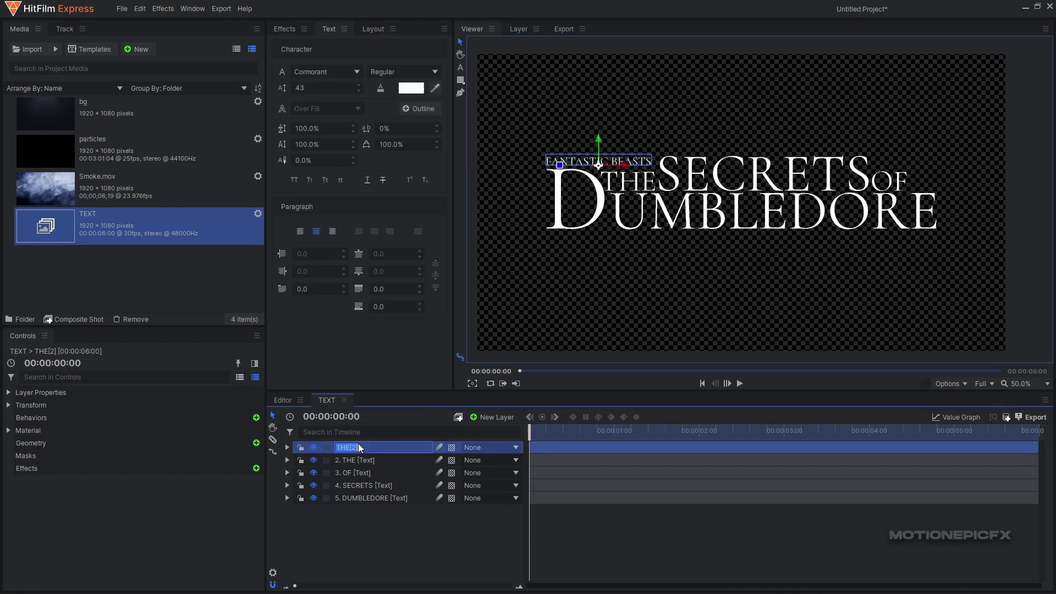
Name the layer FANT BEASTS and bump its font size up to 45.
click(358, 445)
scroll(629, 177, up, 3)
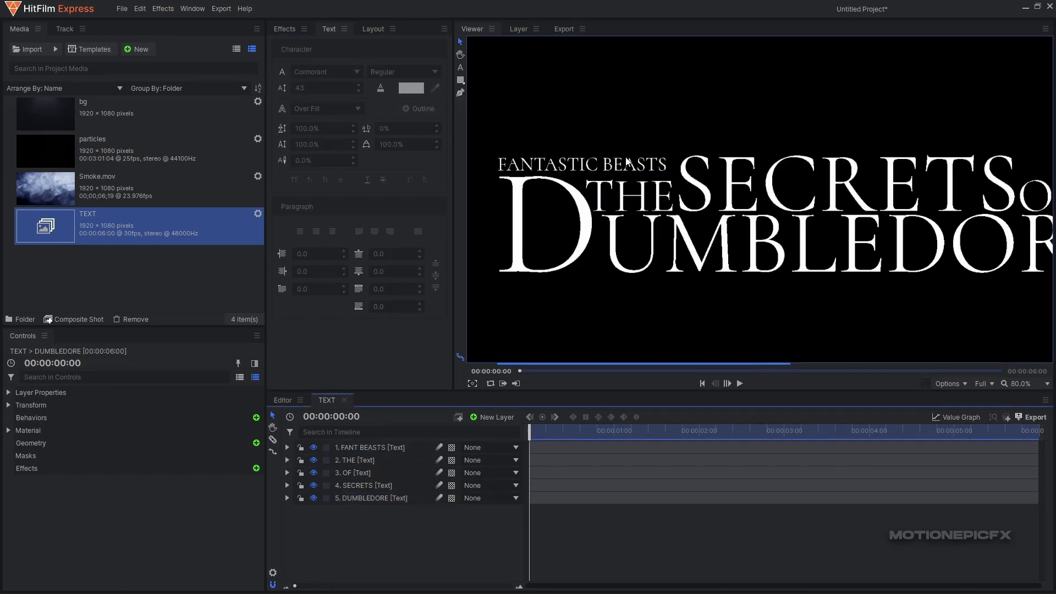
key(Up)
key(Up)
click(417, 529)
scroll(529, 355, down, 4)
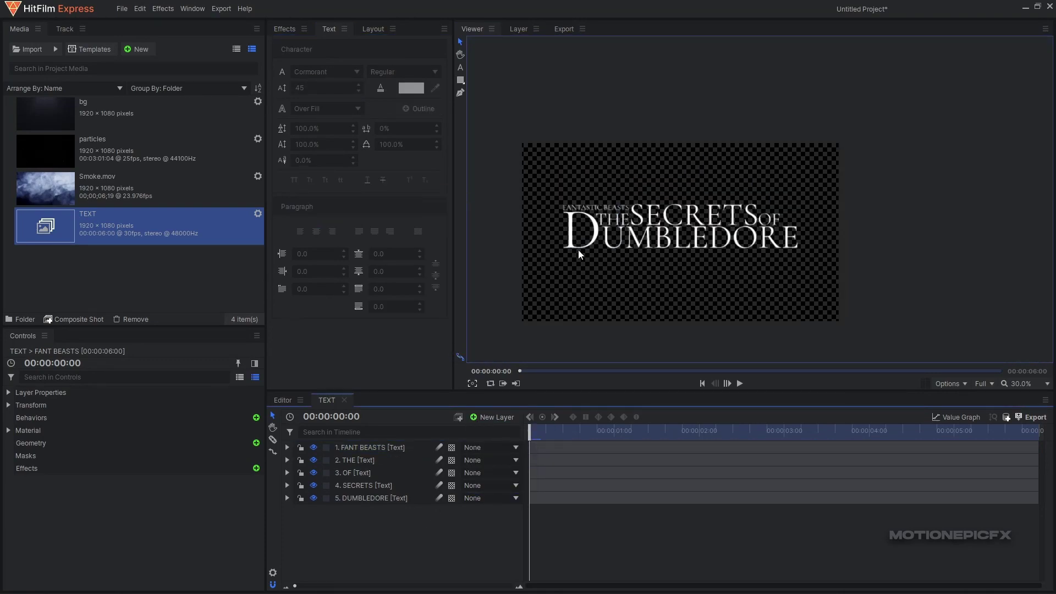
Add a new plane layer named LINE.
click(494, 416)
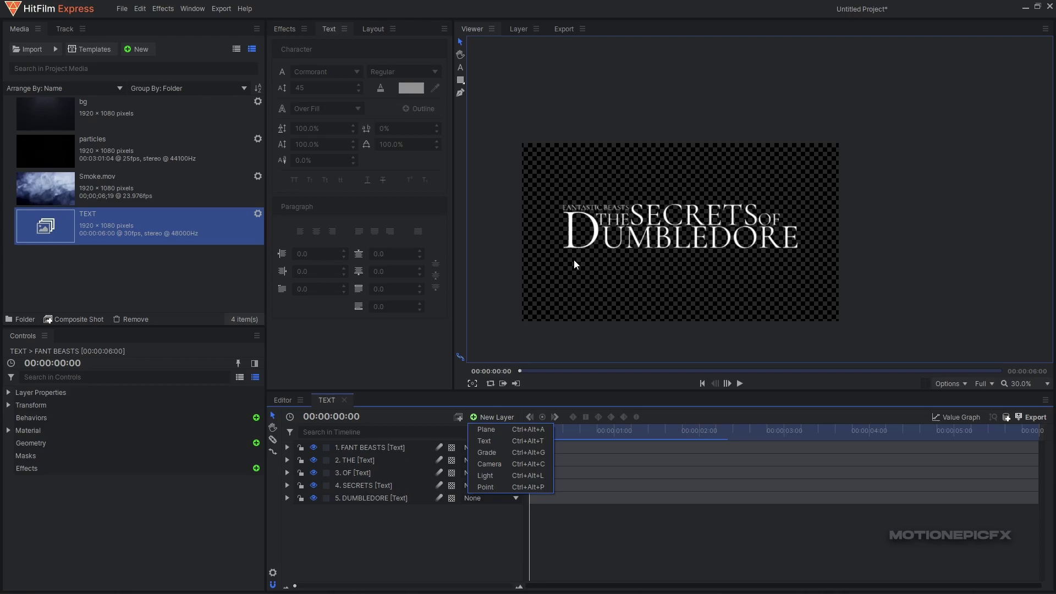
click(417, 555)
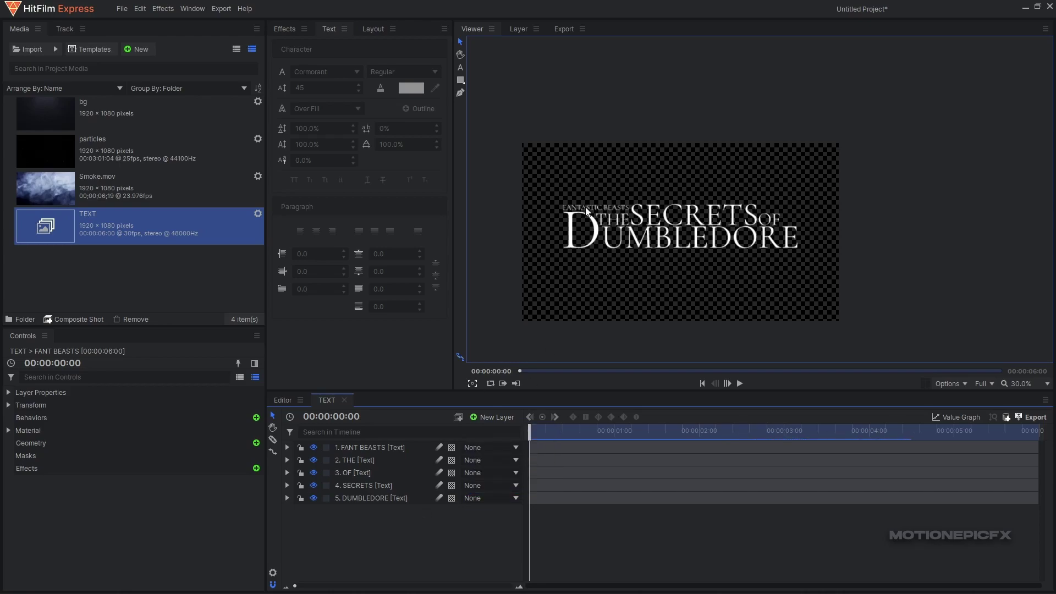
scroll(577, 212, up, 3)
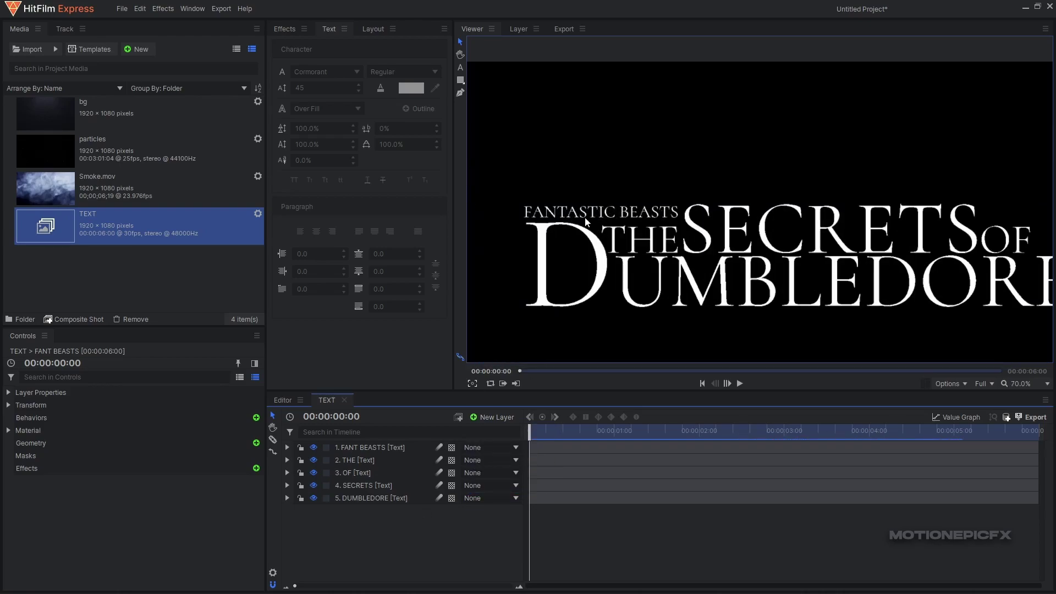
click(485, 417)
click(487, 427)
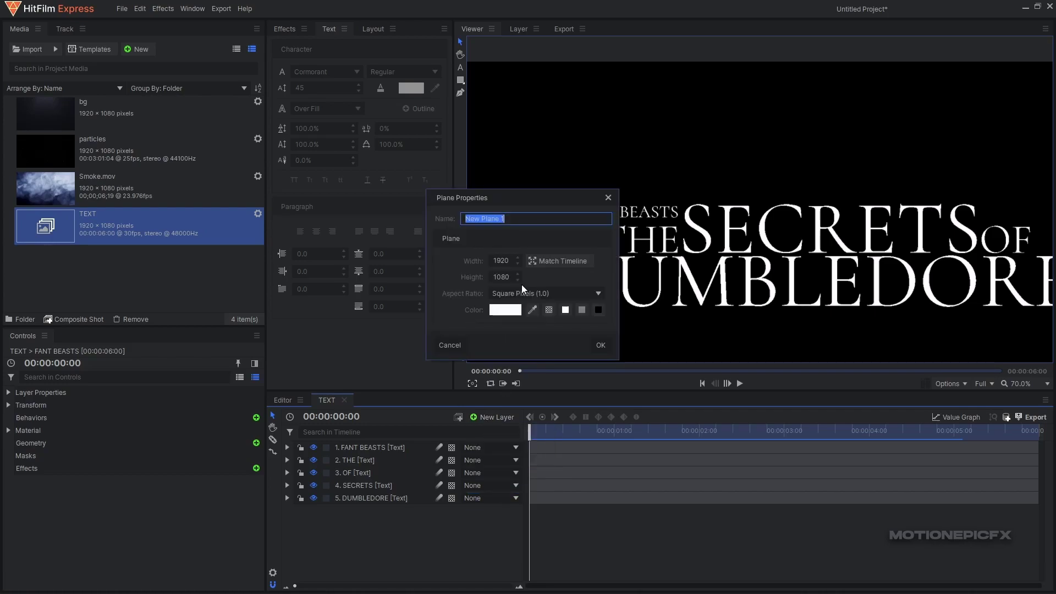
text(LINE)
click(595, 345)
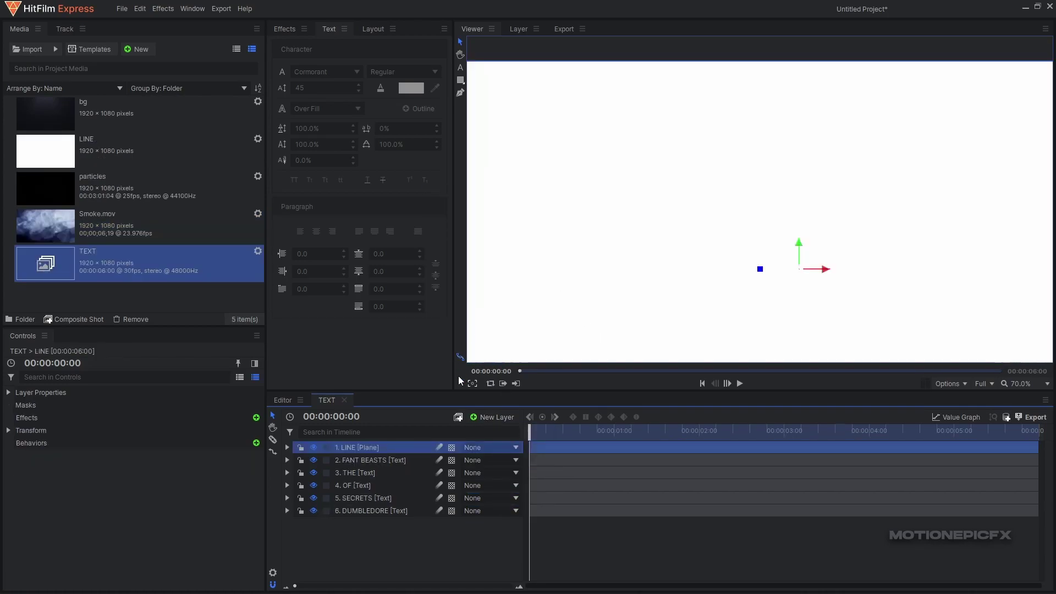
Mask the LINE plane to 0.2% height and 25% width, shifted left under FANTASTIC BEASTS.
double_click(461, 81)
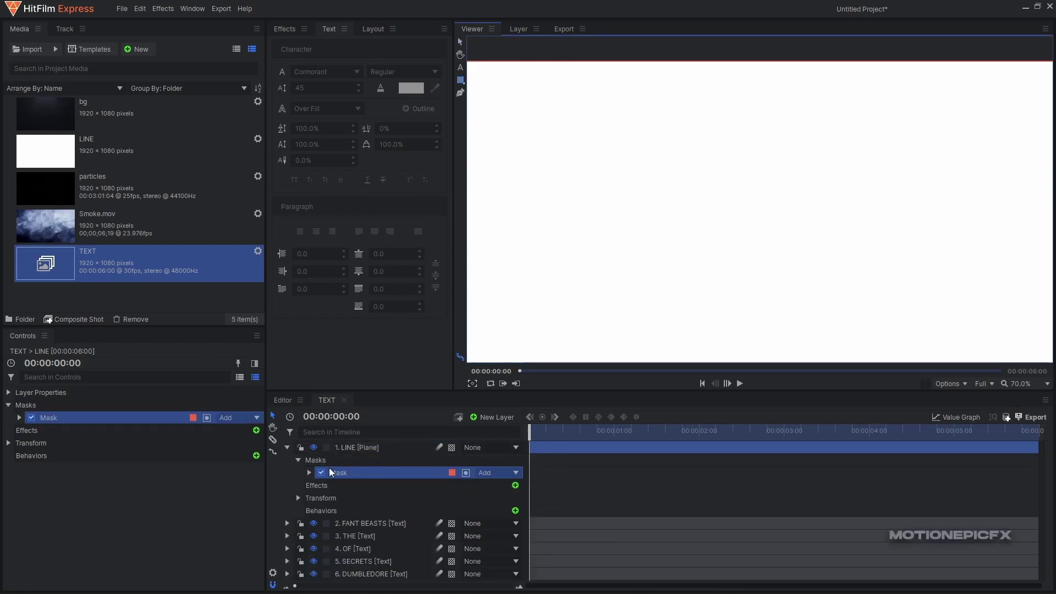
click(311, 472)
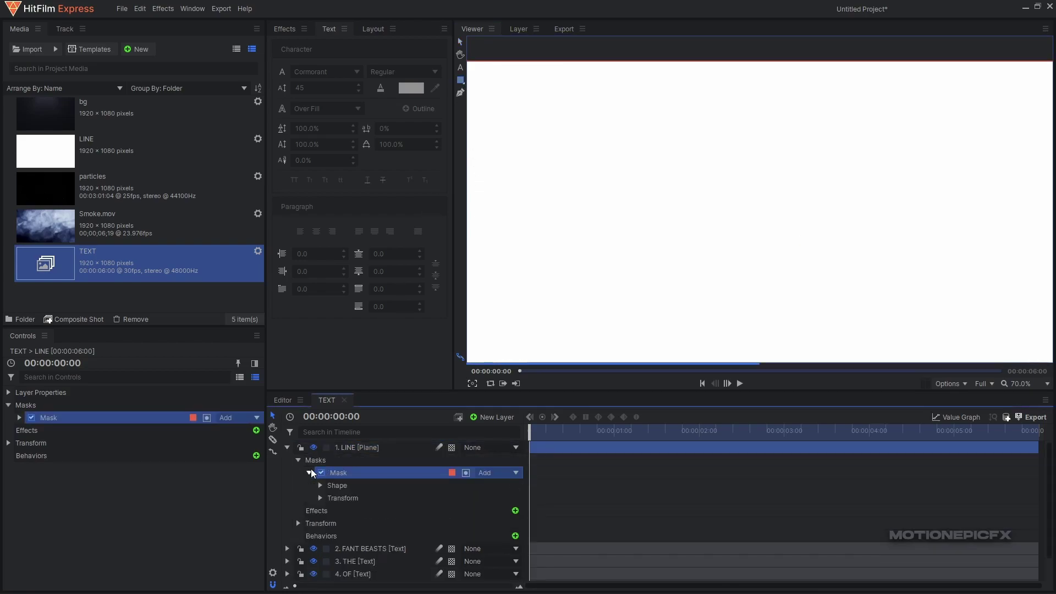
click(321, 498)
click(404, 562)
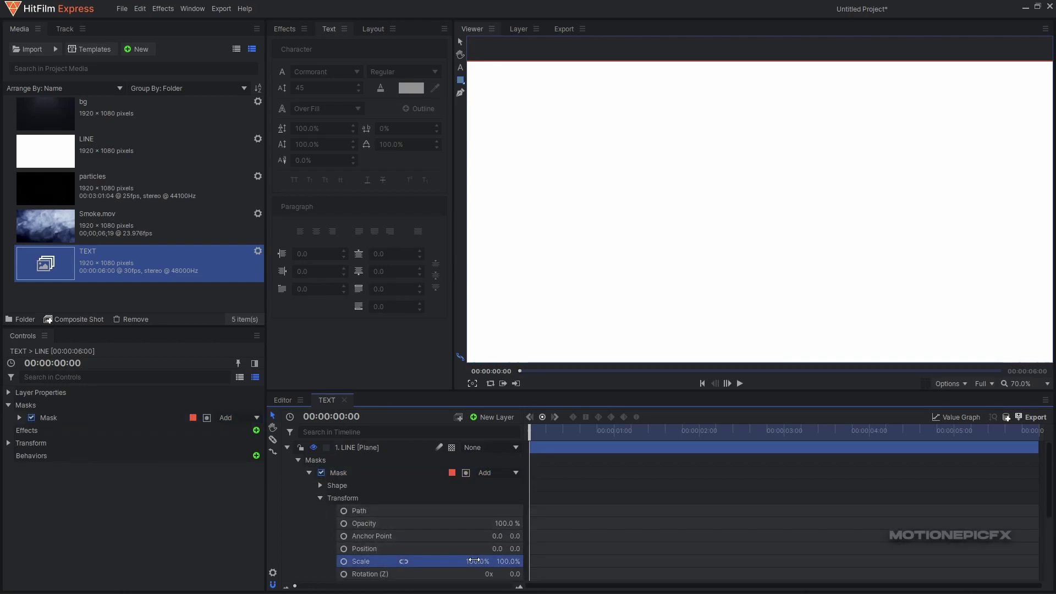
click(509, 561)
text(0.2)
key(Return)
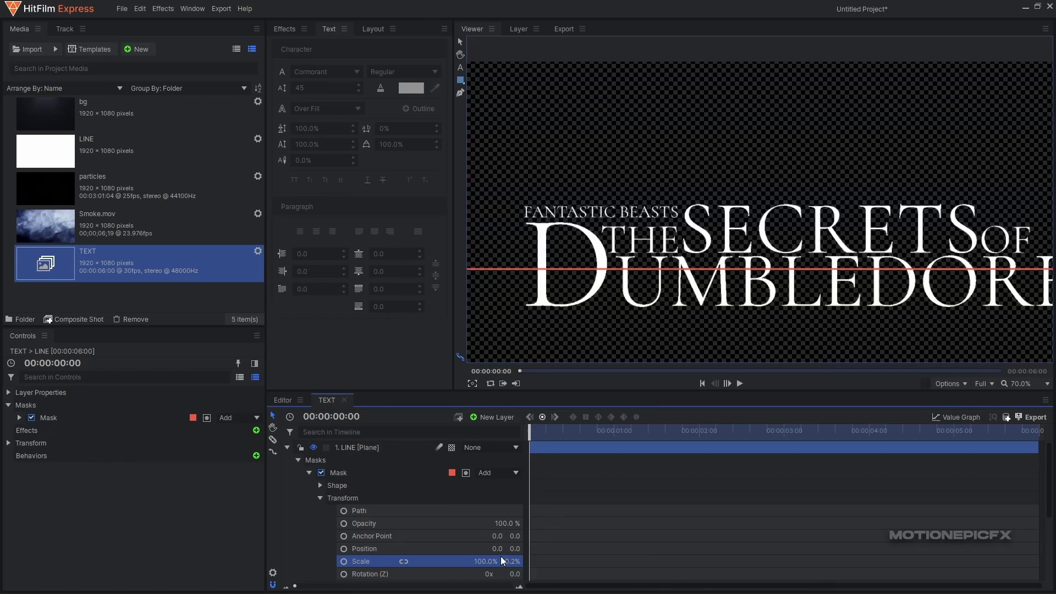
drag(486, 563, 527, 543)
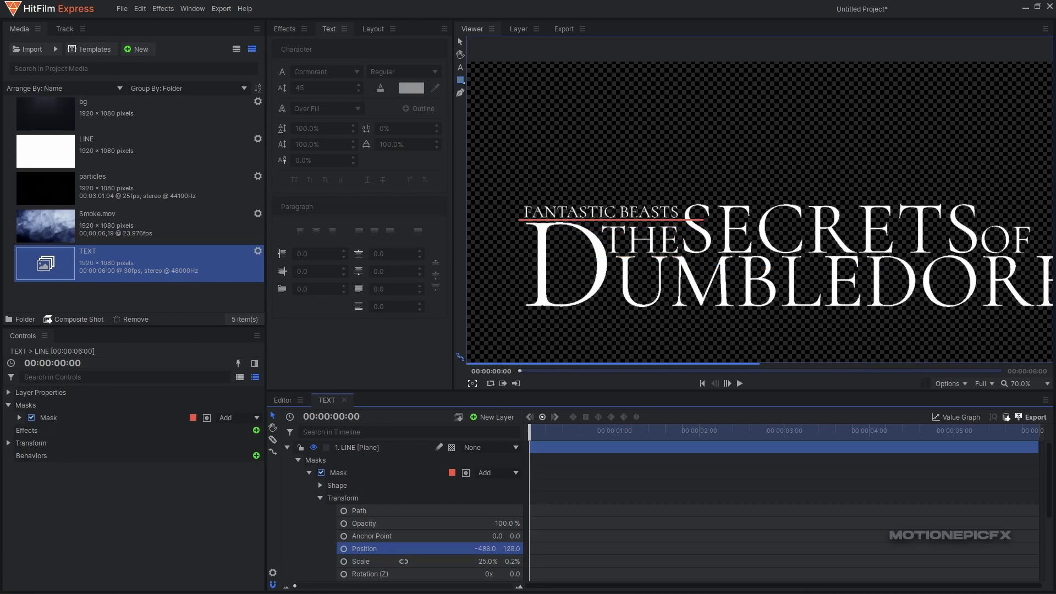
click(492, 561)
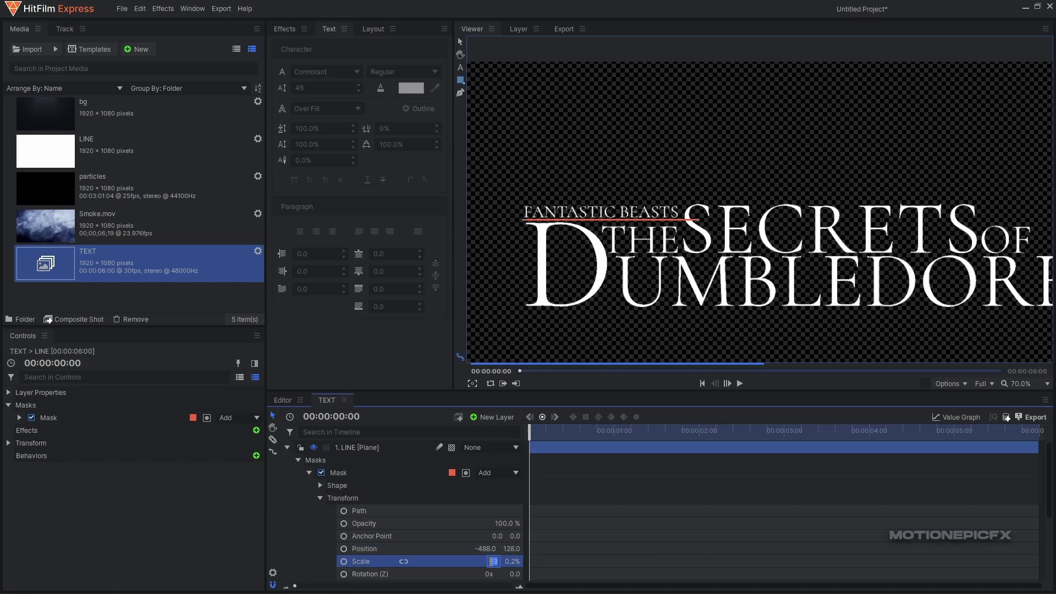
drag(486, 549, 474, 549)
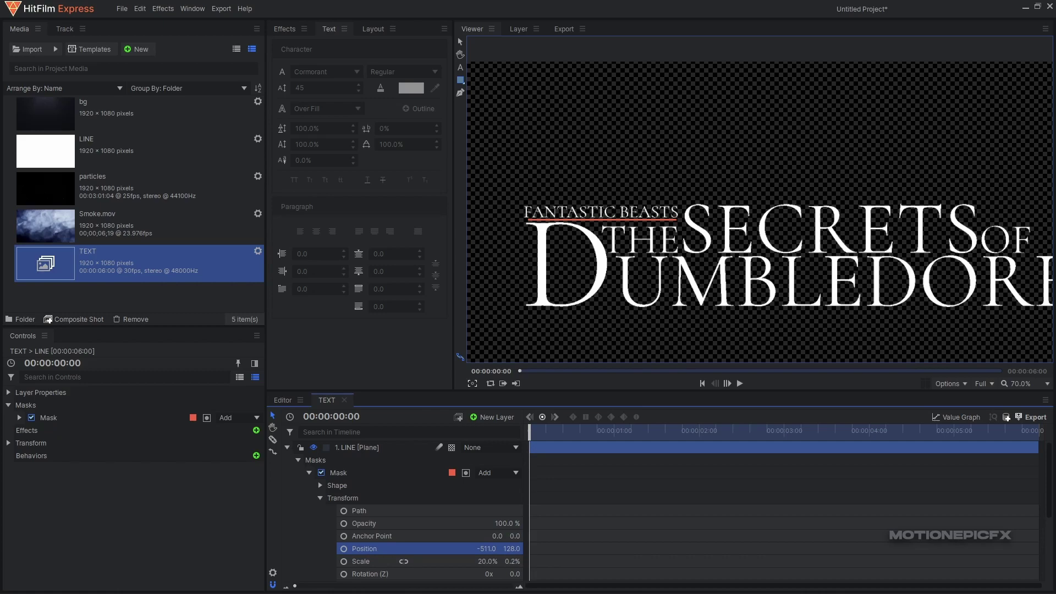
click(493, 562)
scroll(493, 561, up, 1)
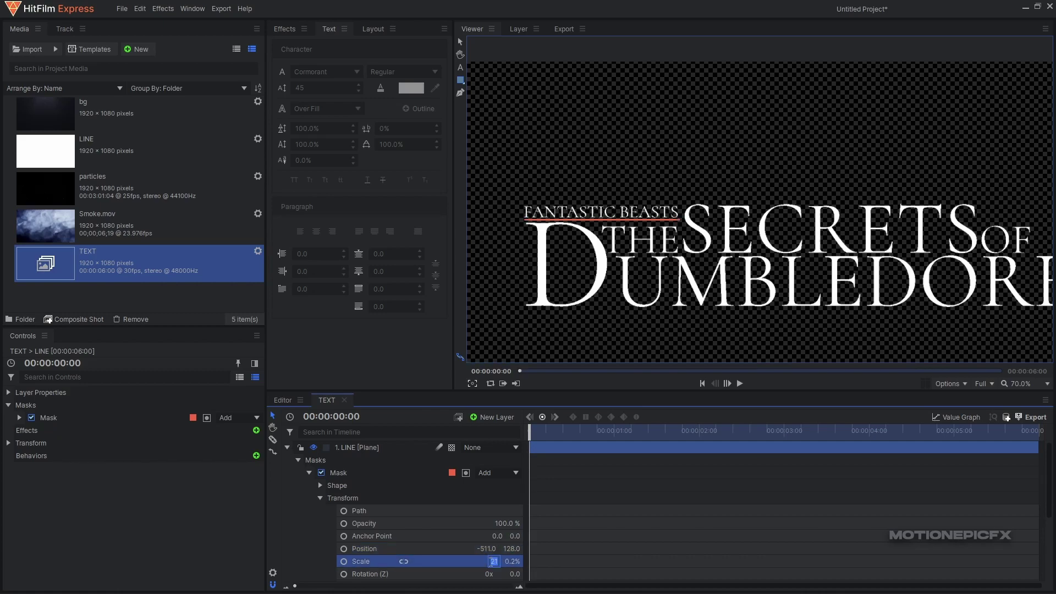
Turn off the checkerboard background so the title previews against black.
click(288, 448)
scroll(631, 250, down, 4)
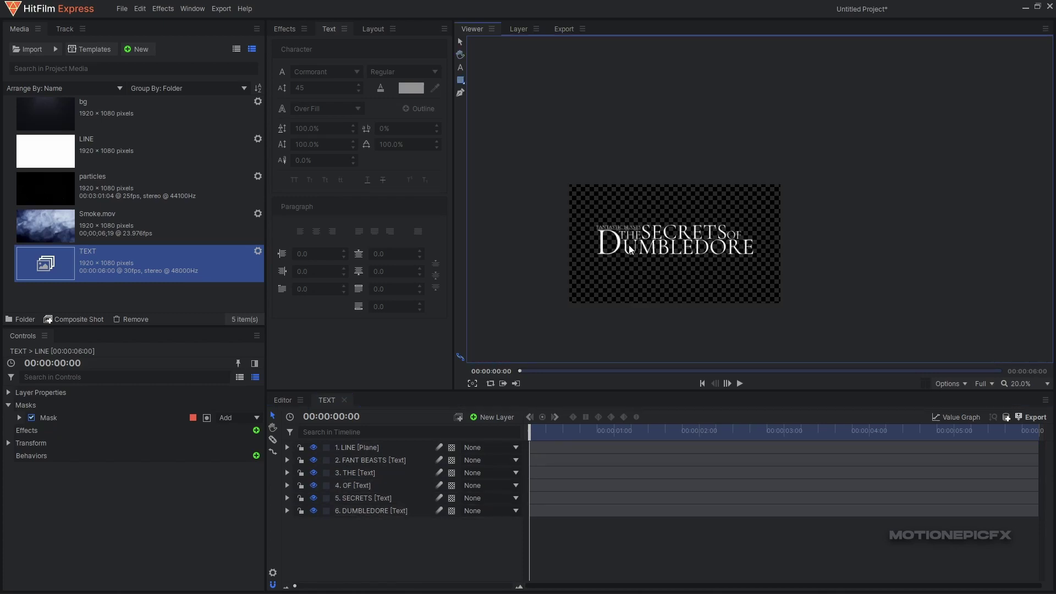
drag(634, 250, 678, 231)
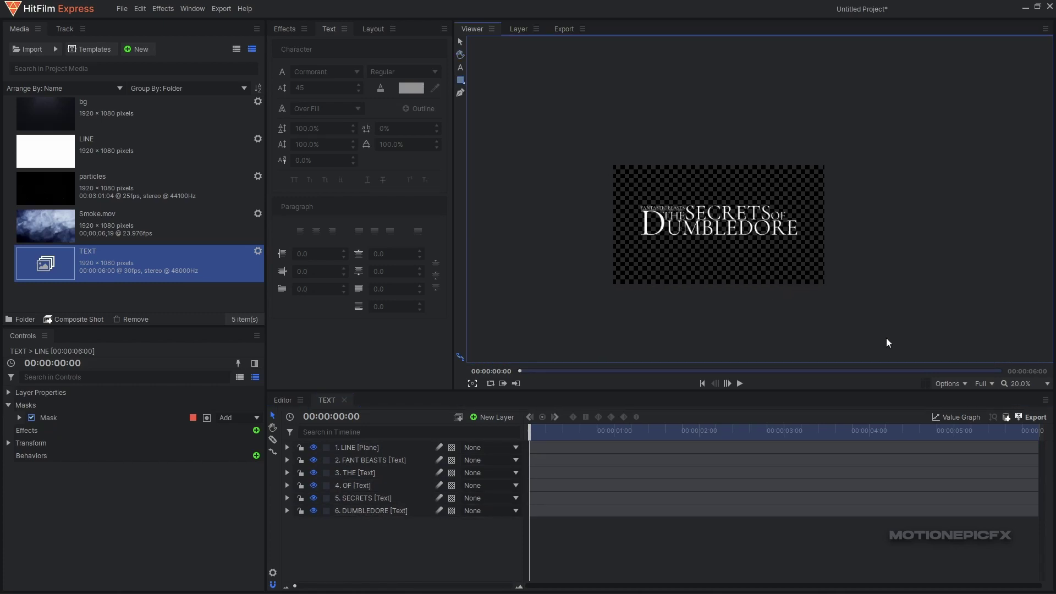
click(988, 388)
click(962, 384)
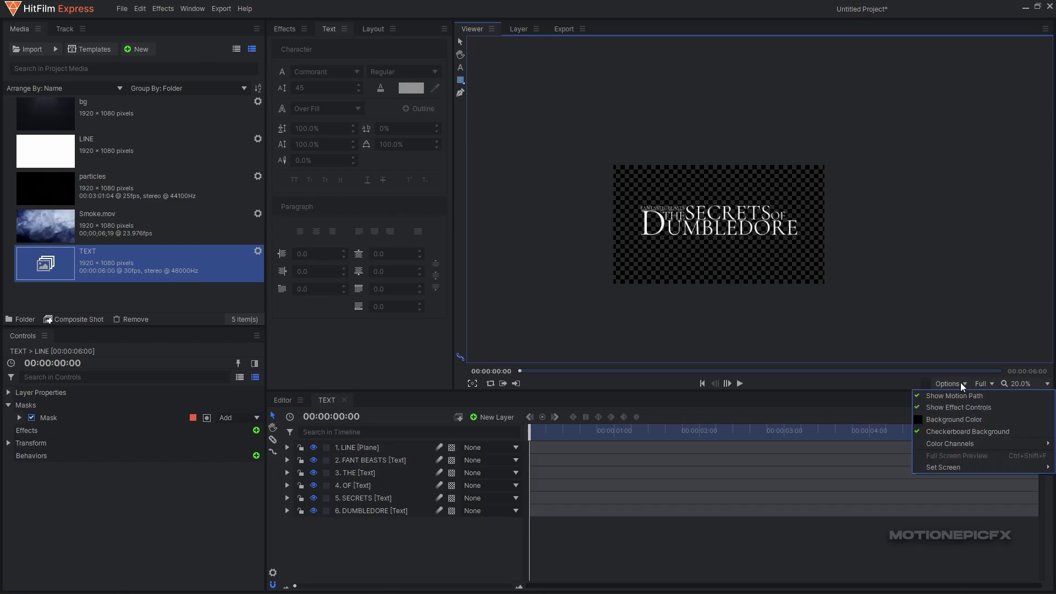
click(948, 433)
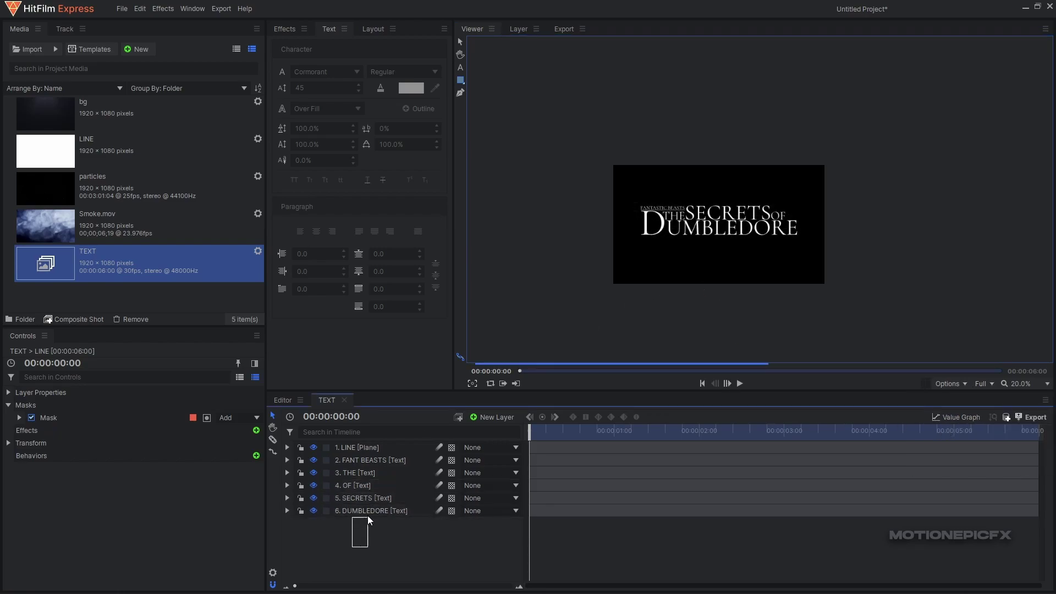
Select all six title layers, move them slightly down together, then deselect.
drag(369, 520, 385, 445)
click(460, 43)
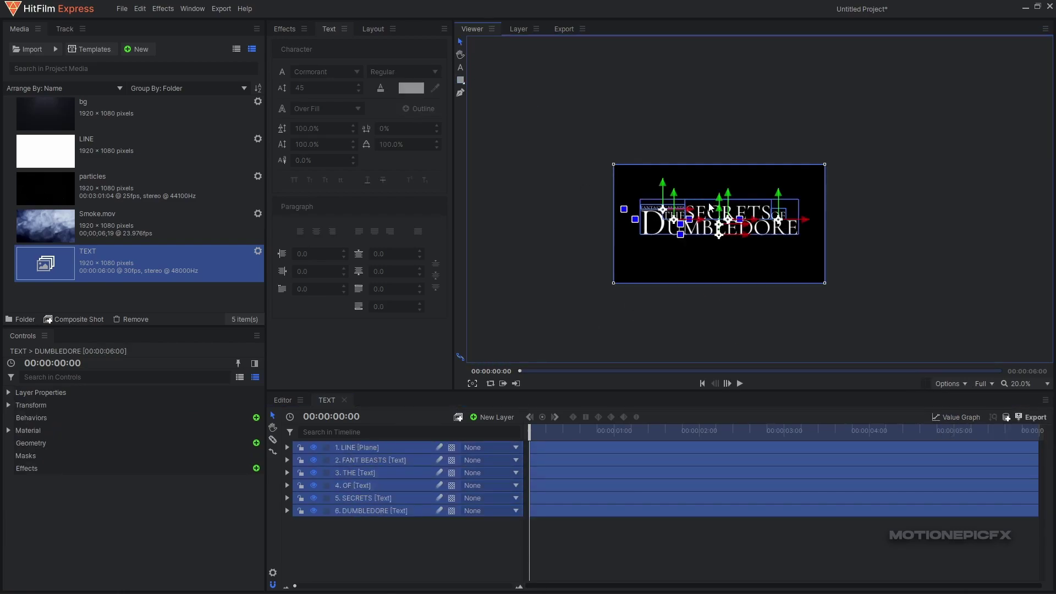
drag(723, 201, 722, 207)
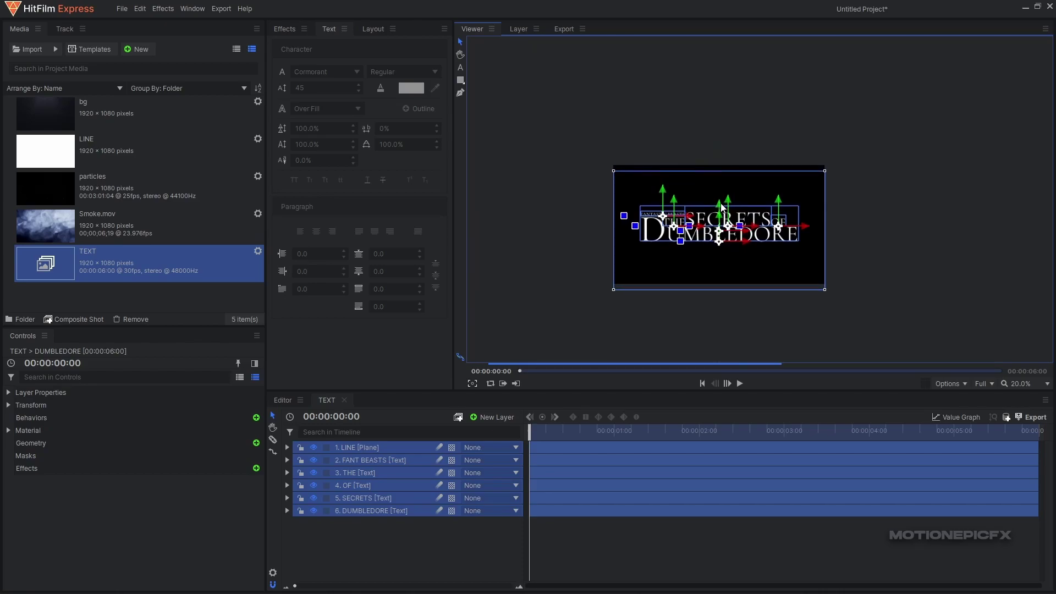
click(427, 528)
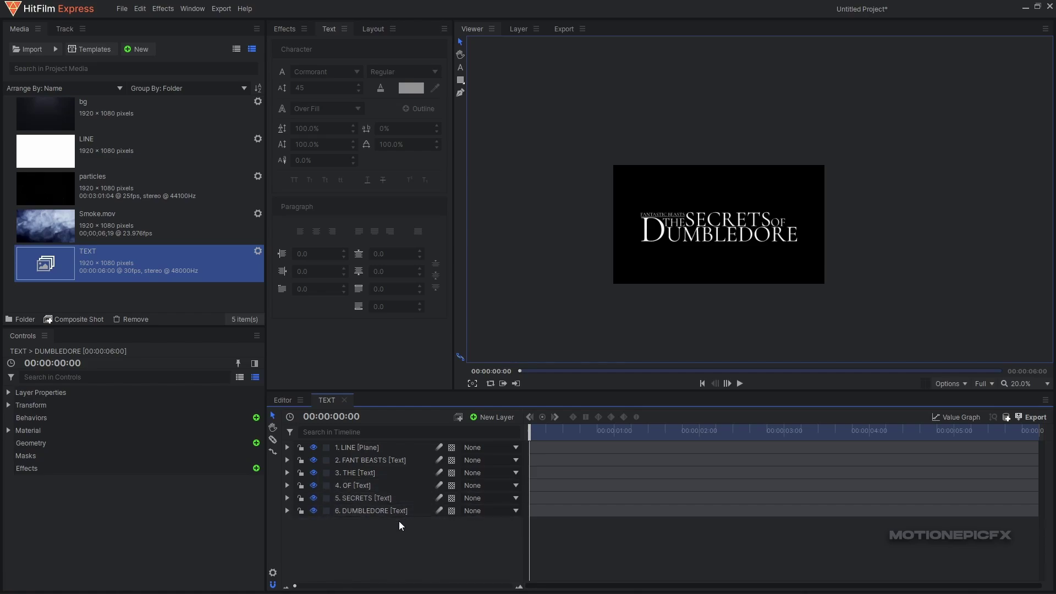
scroll(735, 225, up, 3)
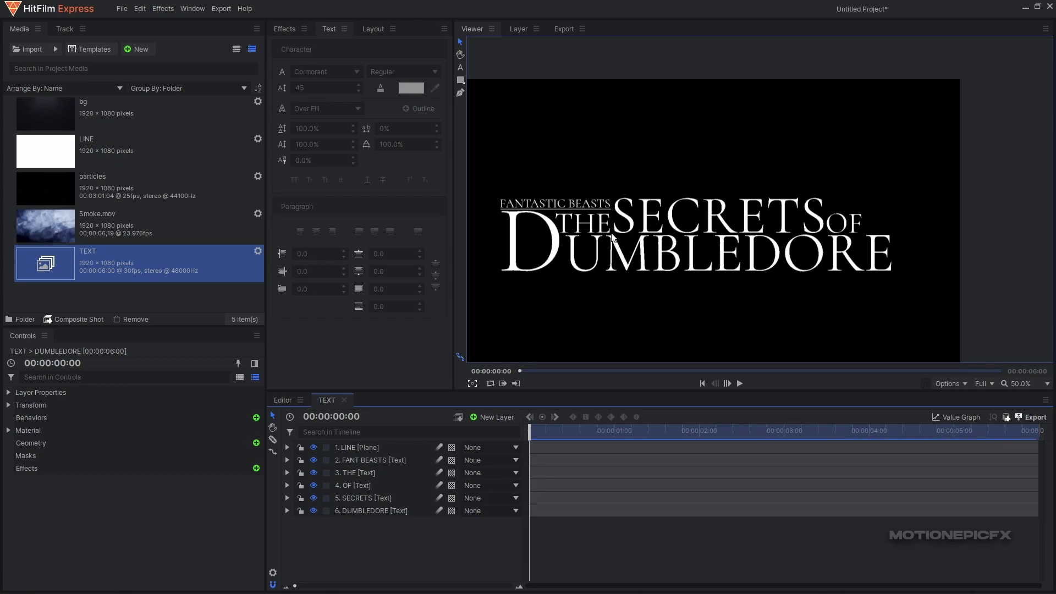
Create a composite shot named HEIGHT MAP and place the TEXT composite into it.
click(138, 47)
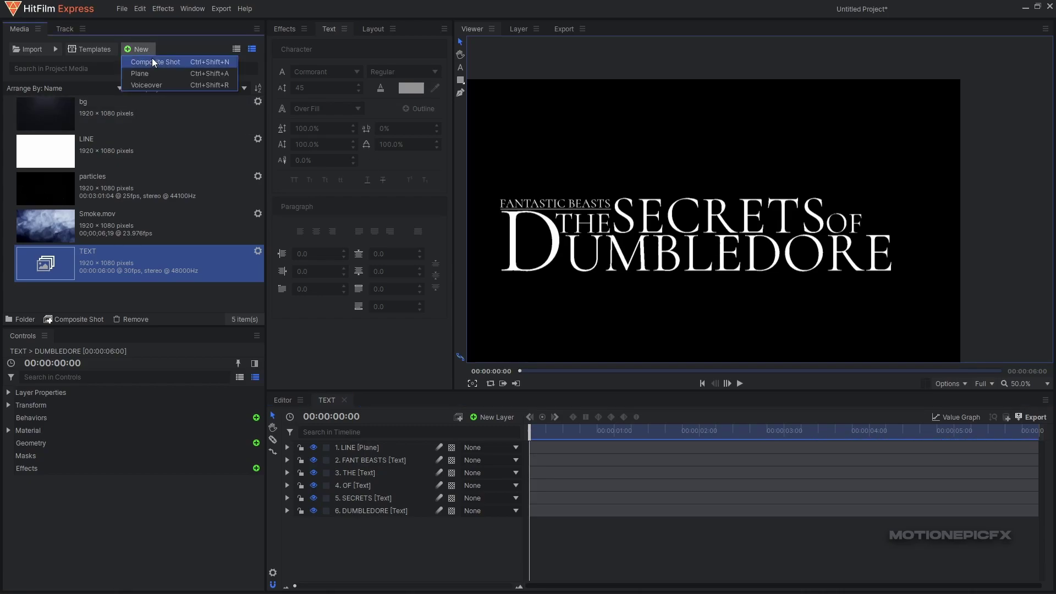
click(153, 61)
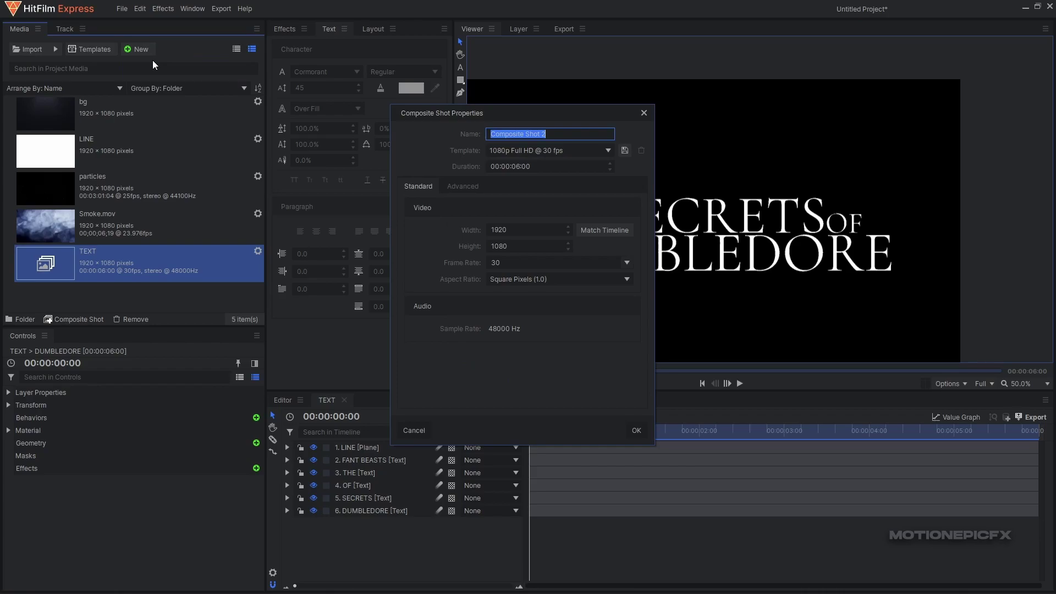
text(HEIGHT MAP)
key(Return)
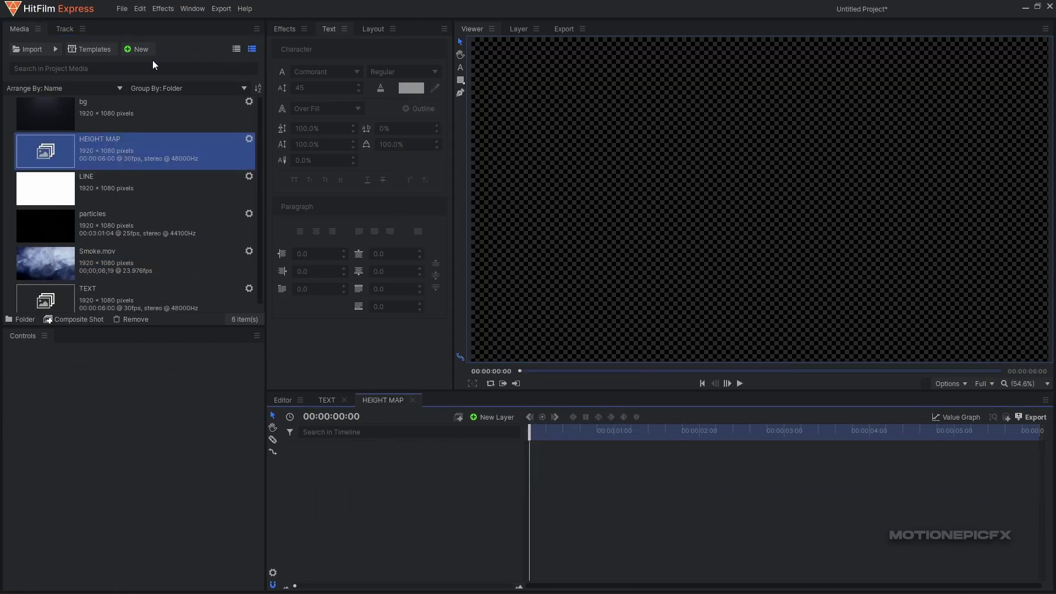
click(92, 298)
drag(116, 294, 387, 518)
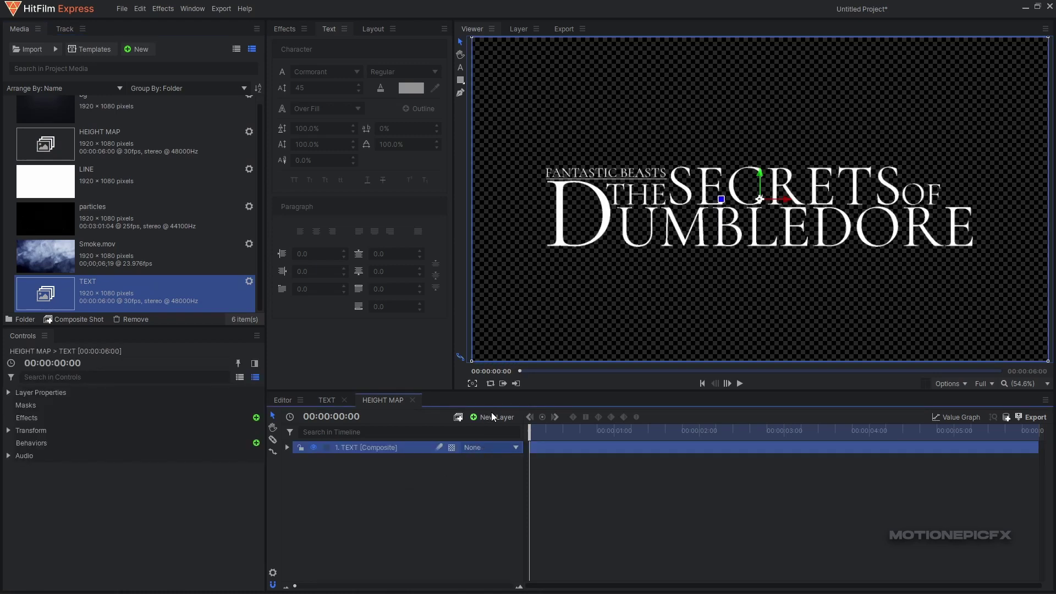
Apply Matte Cleaner to the TEXT layer, view its matte, and feather it to 32 px.
click(284, 29)
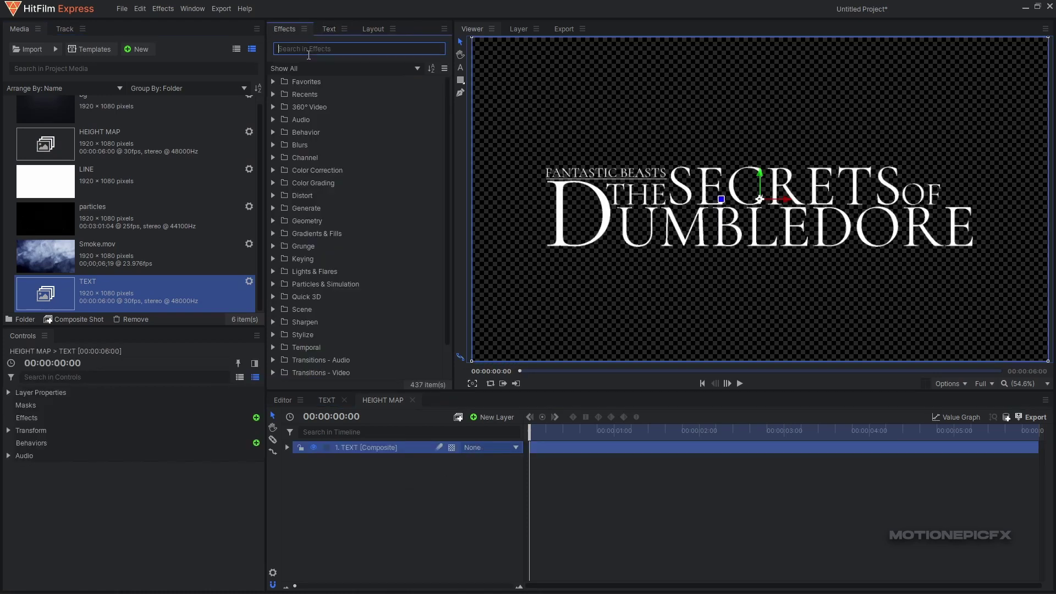
text(MATTE)
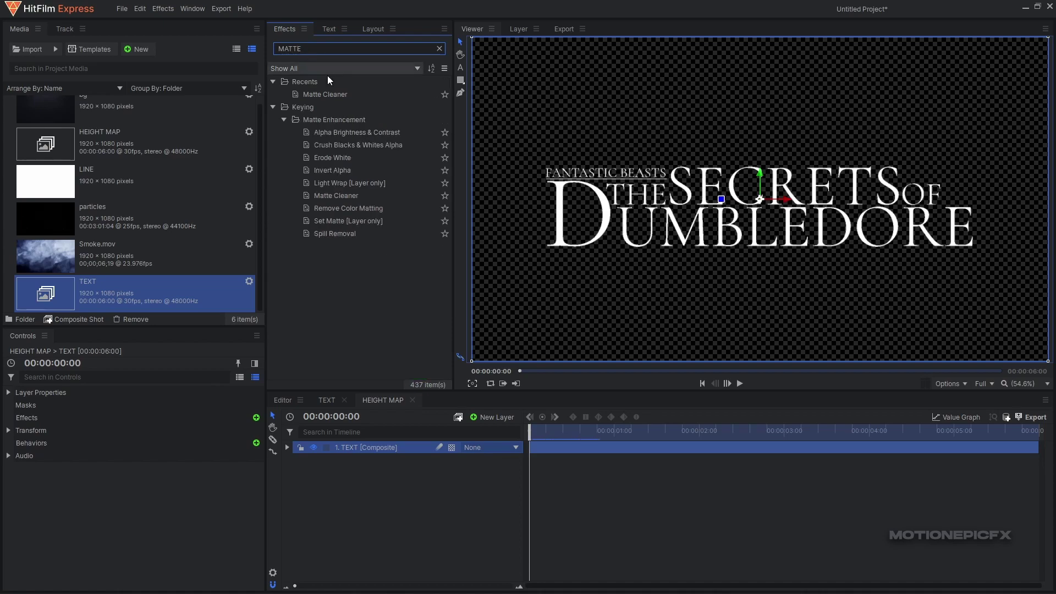
drag(337, 95, 374, 448)
click(309, 485)
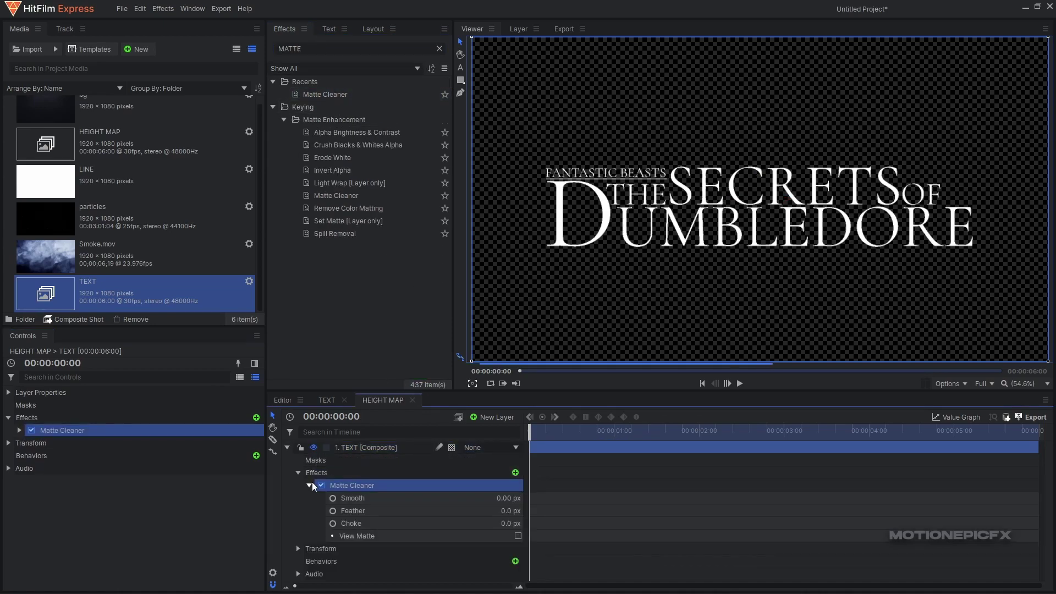
drag(509, 510, 528, 511)
click(518, 537)
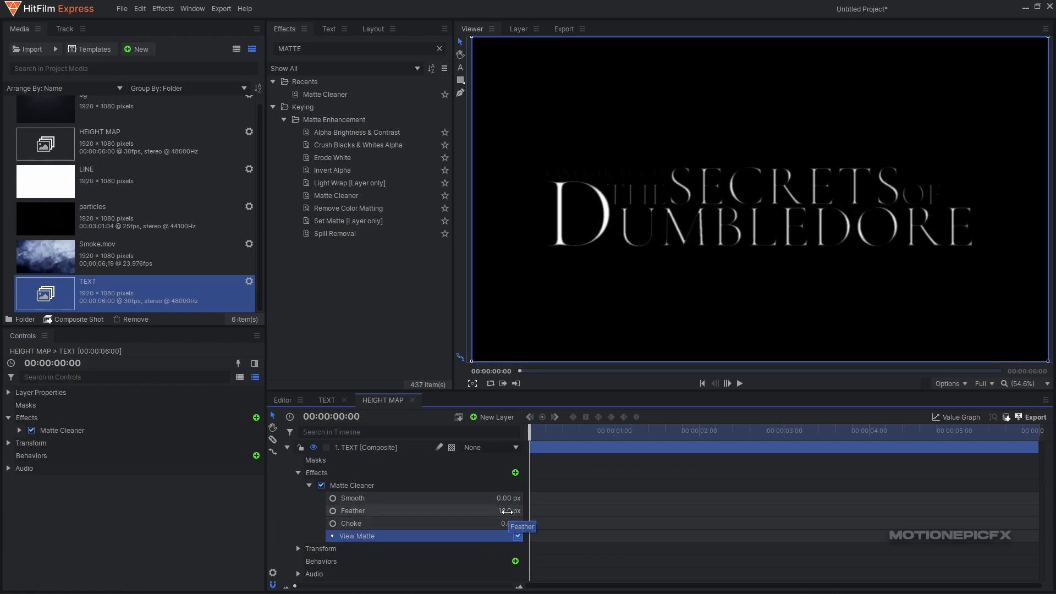
drag(507, 511, 514, 511)
scroll(688, 214, down, 1)
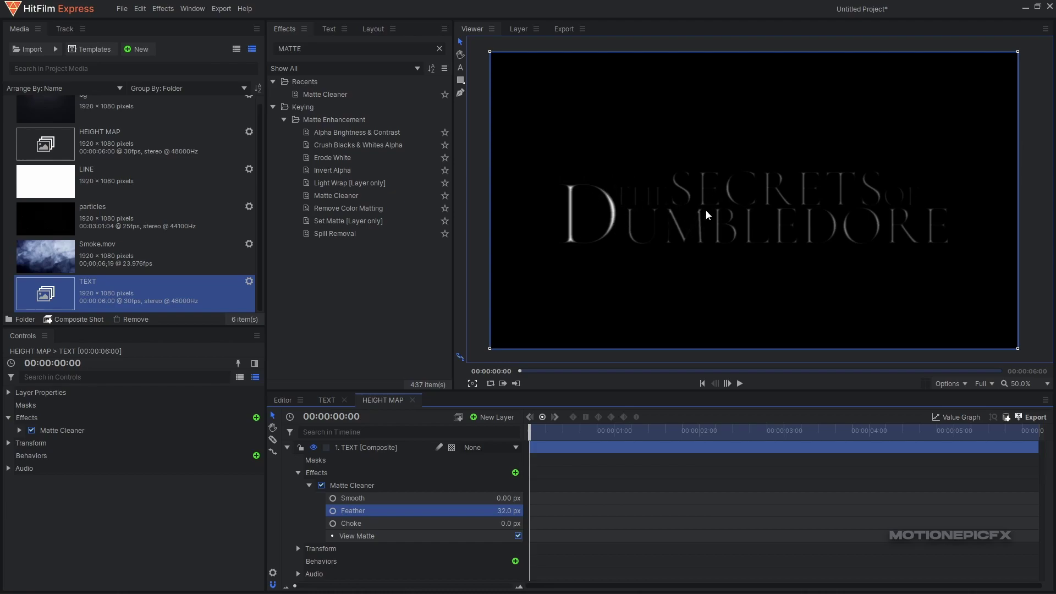
click(512, 498)
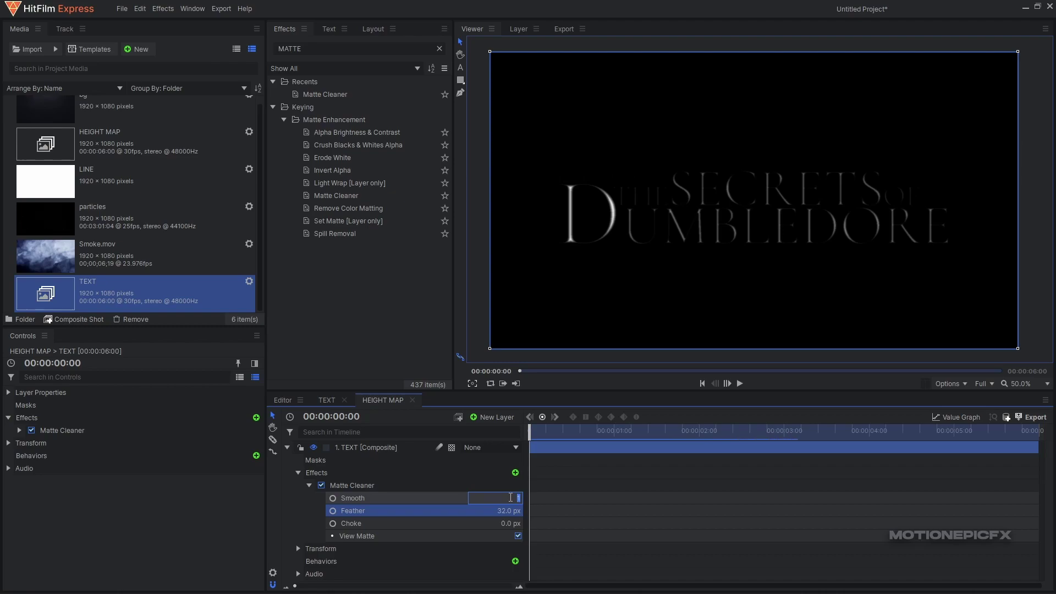
click(287, 448)
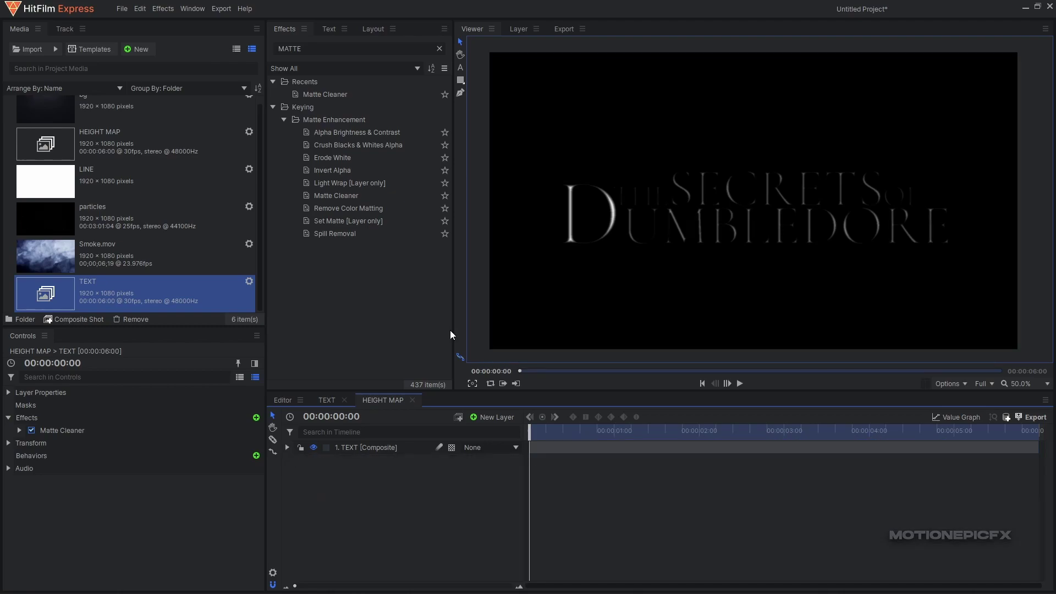
Create a new composite shot named PARALLAX.
click(137, 48)
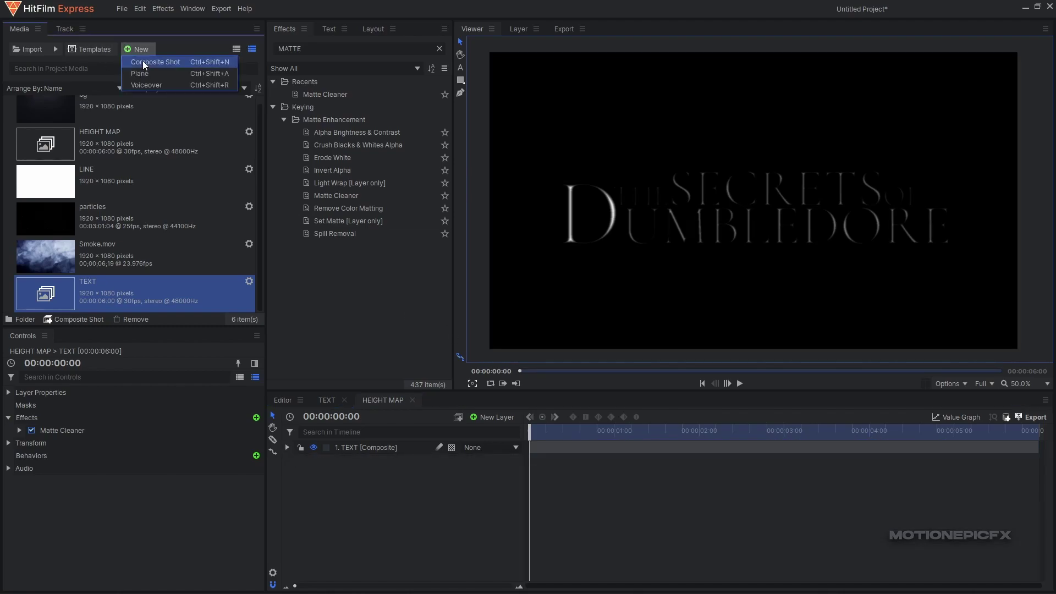
click(143, 60)
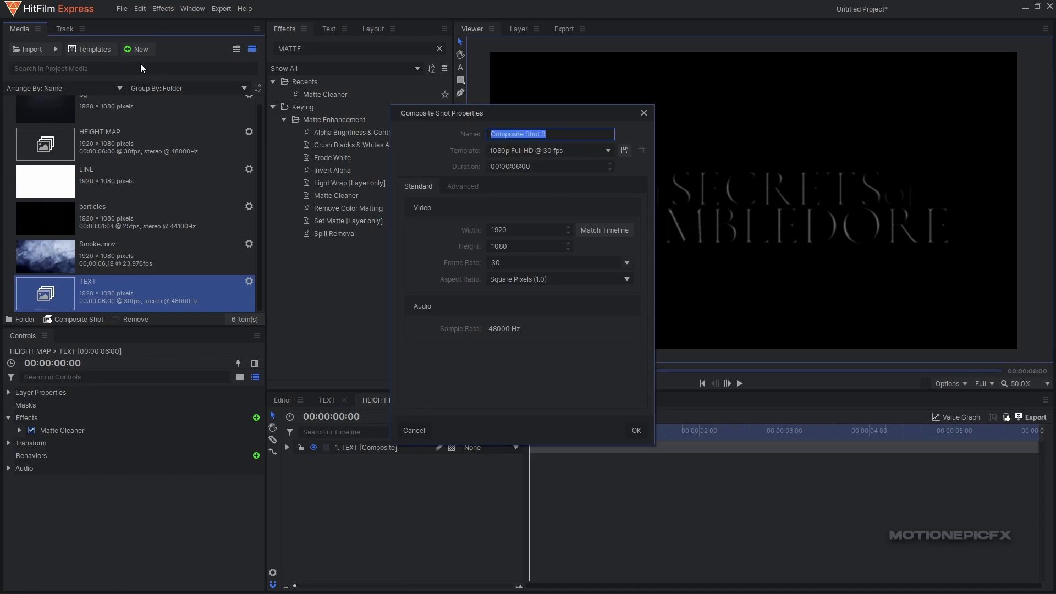
text(PAR)
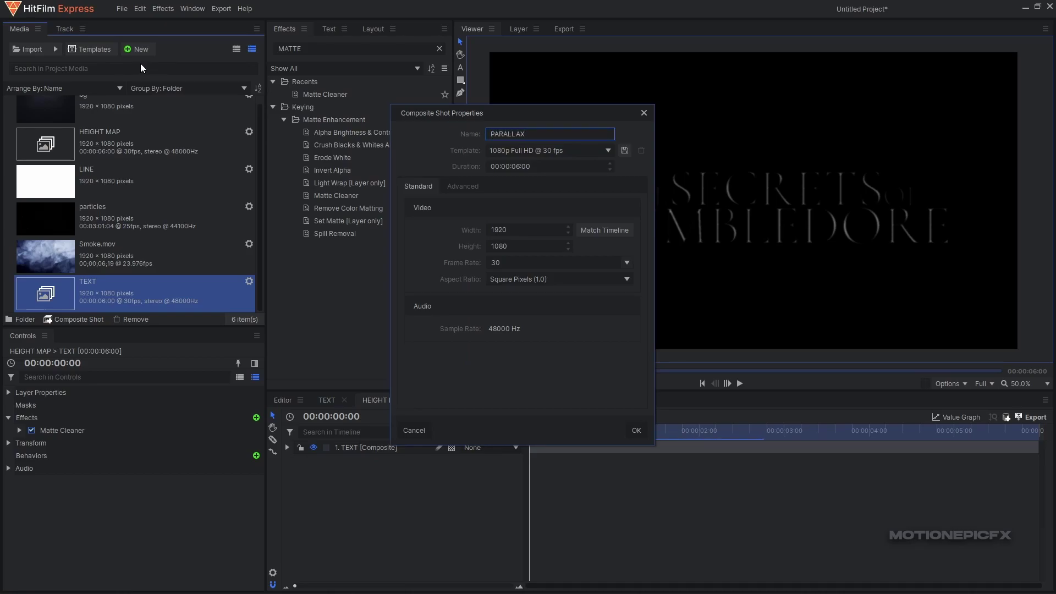
text(ALLAX)
key(Return)
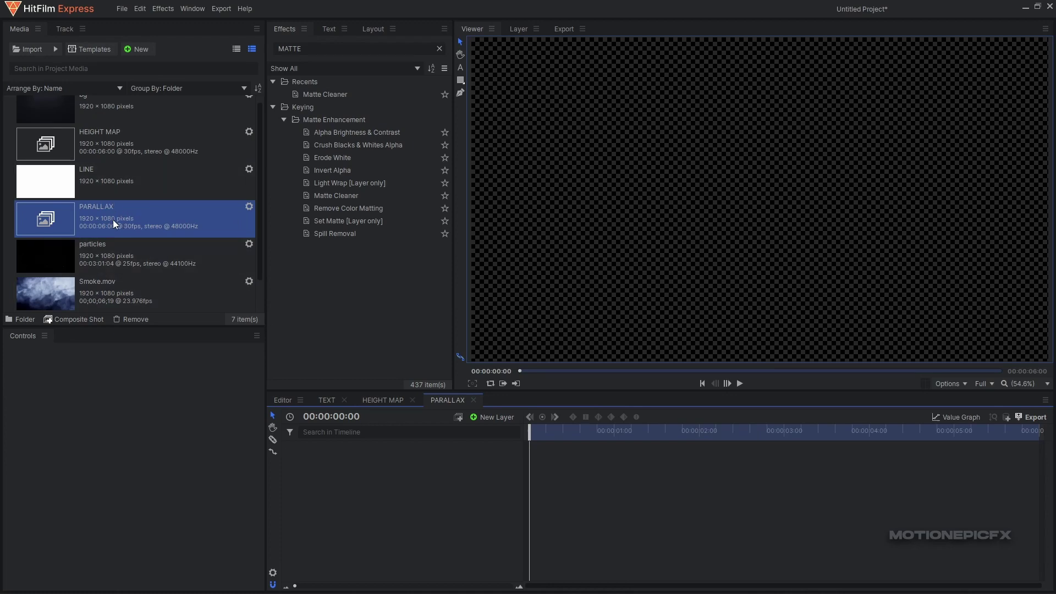
Add HEIGHT MAP above TEXT in the PARALLAX timeline and hide the HEIGHT MAP layer.
drag(91, 141, 368, 458)
scroll(126, 266, down, 1)
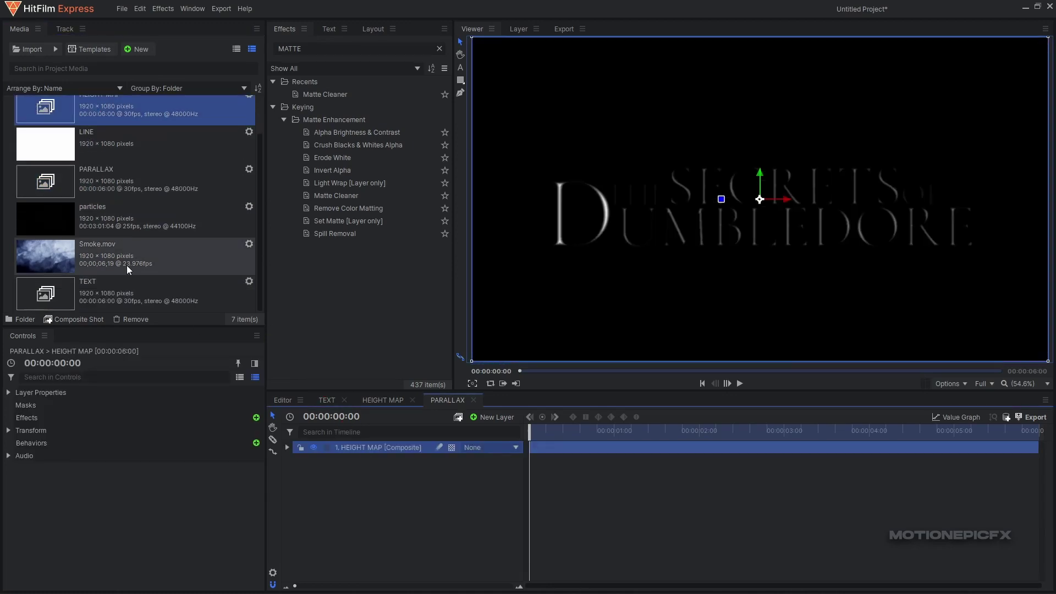
drag(127, 289, 362, 483)
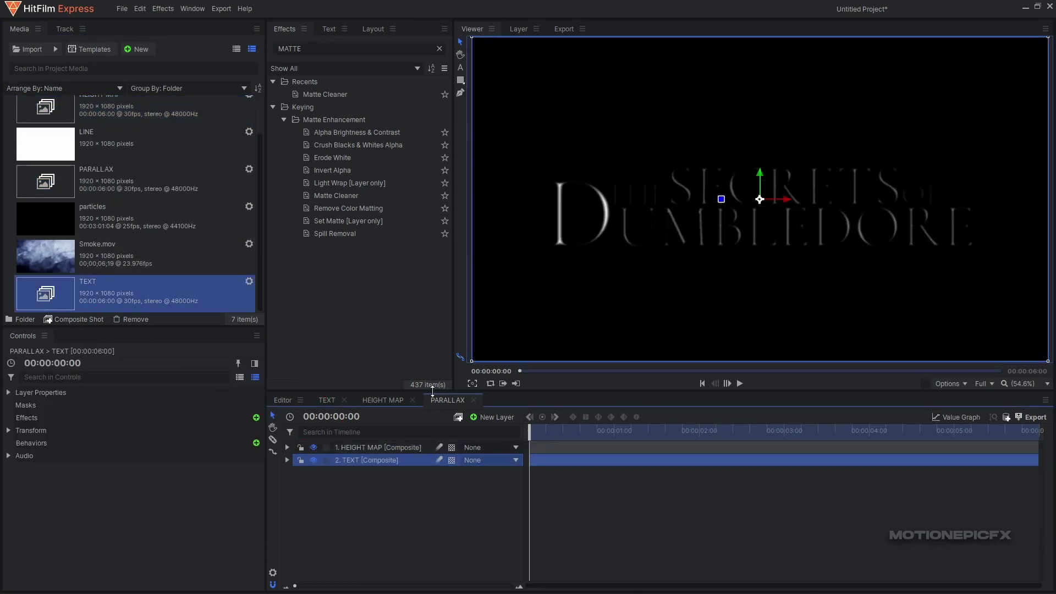
click(356, 449)
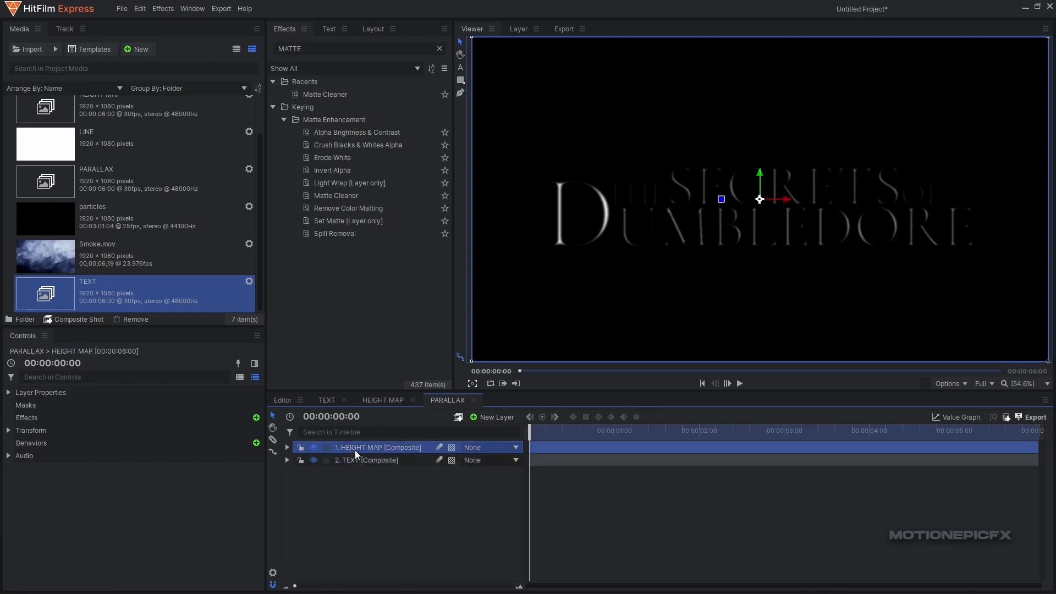
click(314, 448)
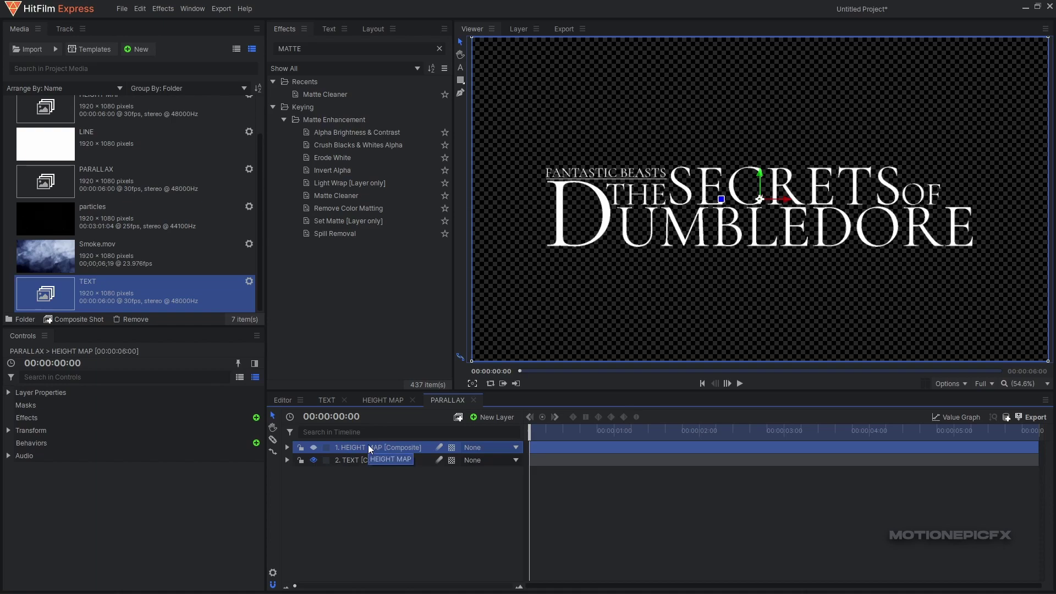
click(310, 49)
Apply Parallax [Layer only] to the TEXT layer, with 1. HEIGHT MAP as its height map.
double_click(310, 49)
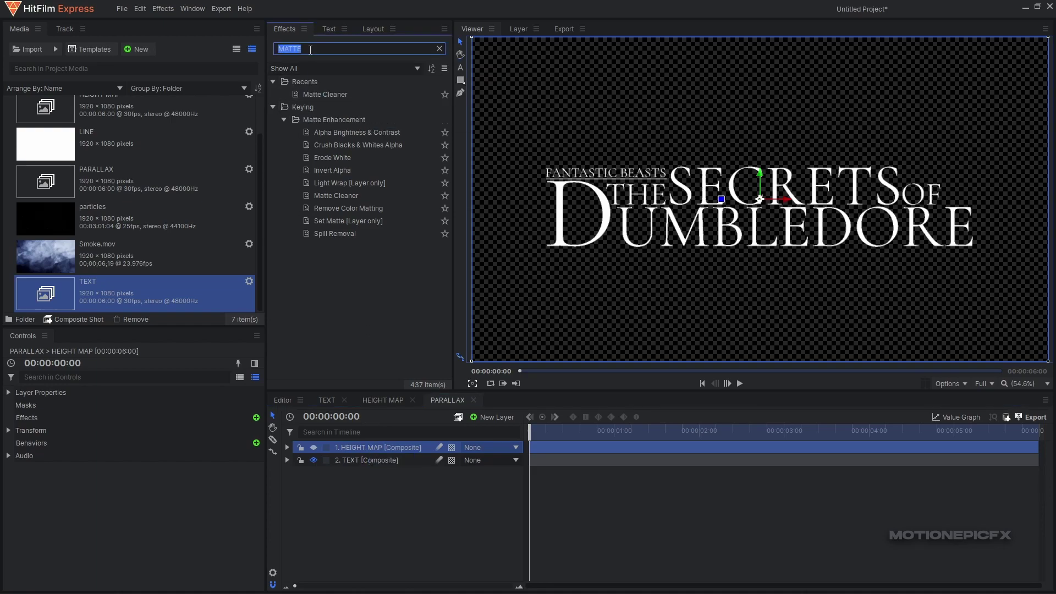
text(PARA)
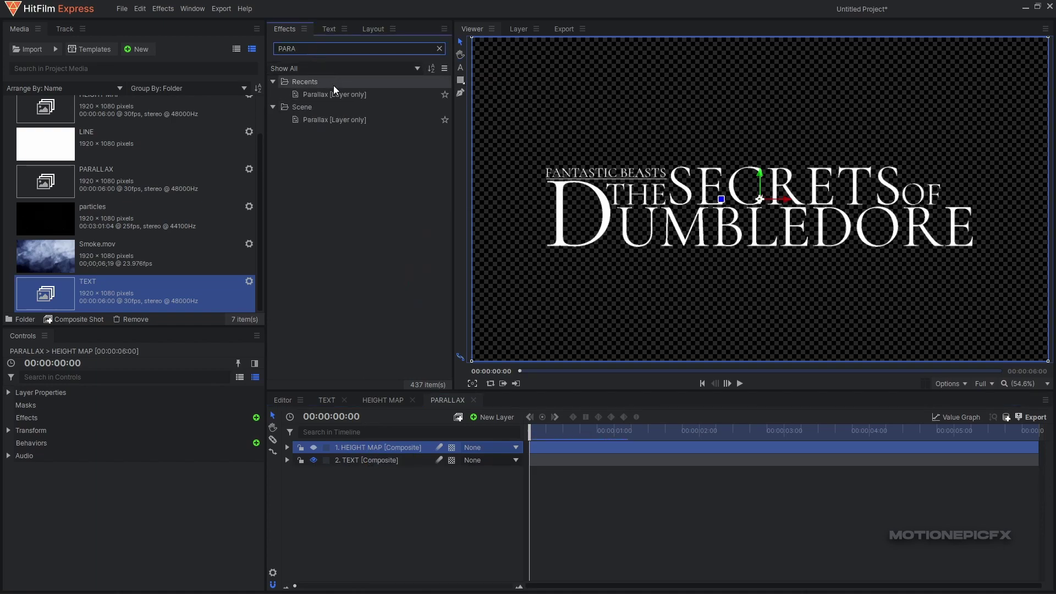
drag(335, 94, 369, 457)
click(309, 498)
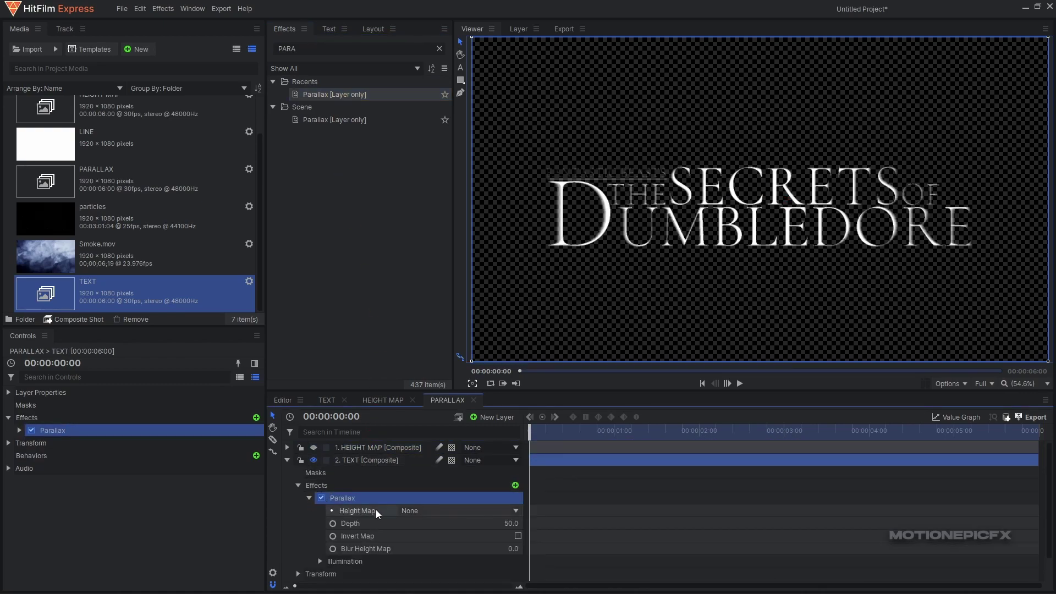
click(427, 513)
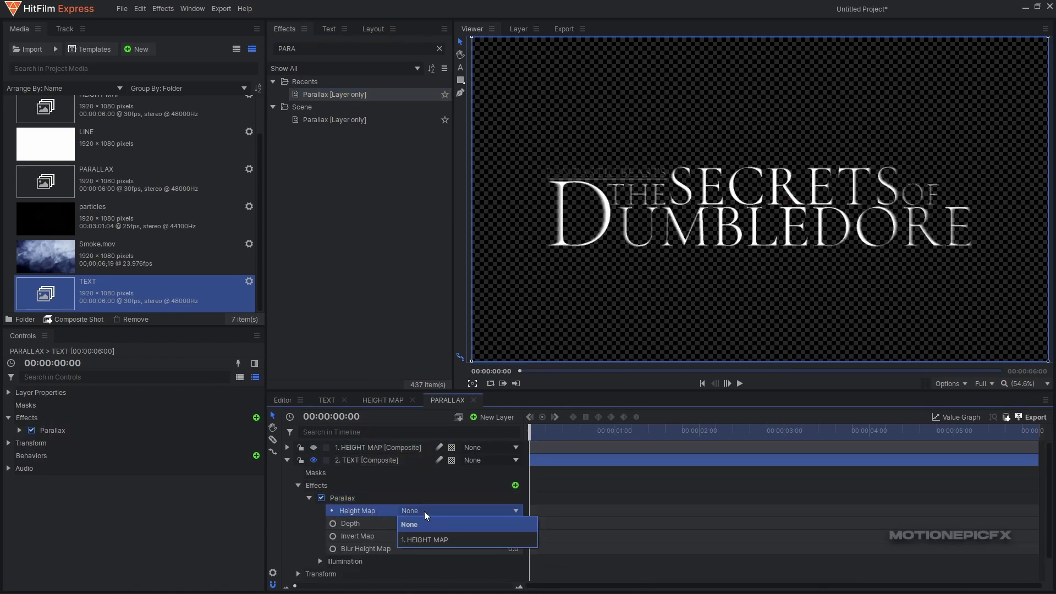
click(424, 539)
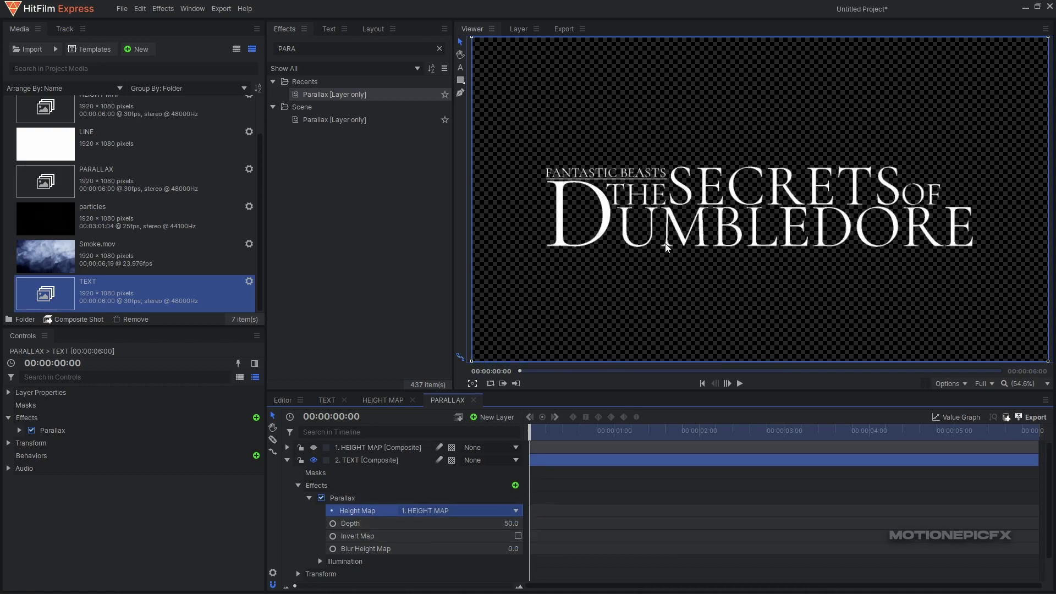
click(287, 459)
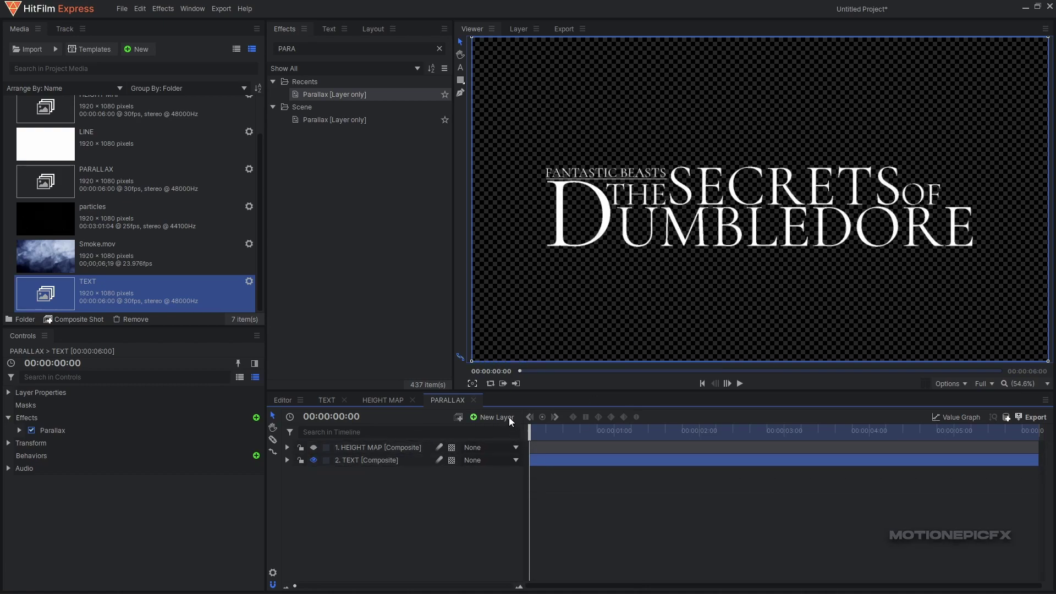
Add a new light layer to the PARALLAX composite.
click(505, 417)
click(500, 476)
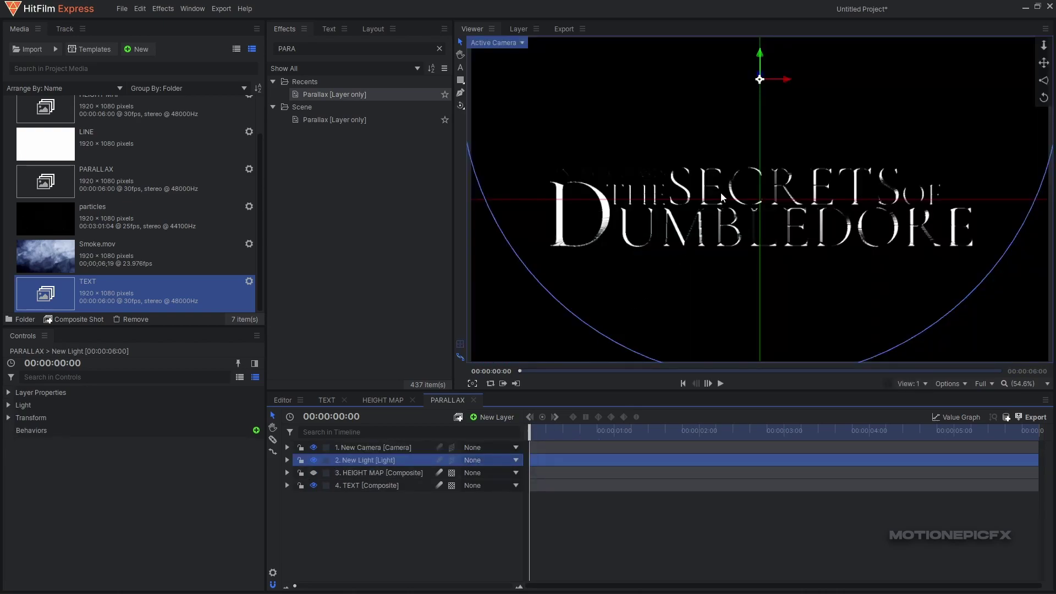
scroll(709, 223, up, 3)
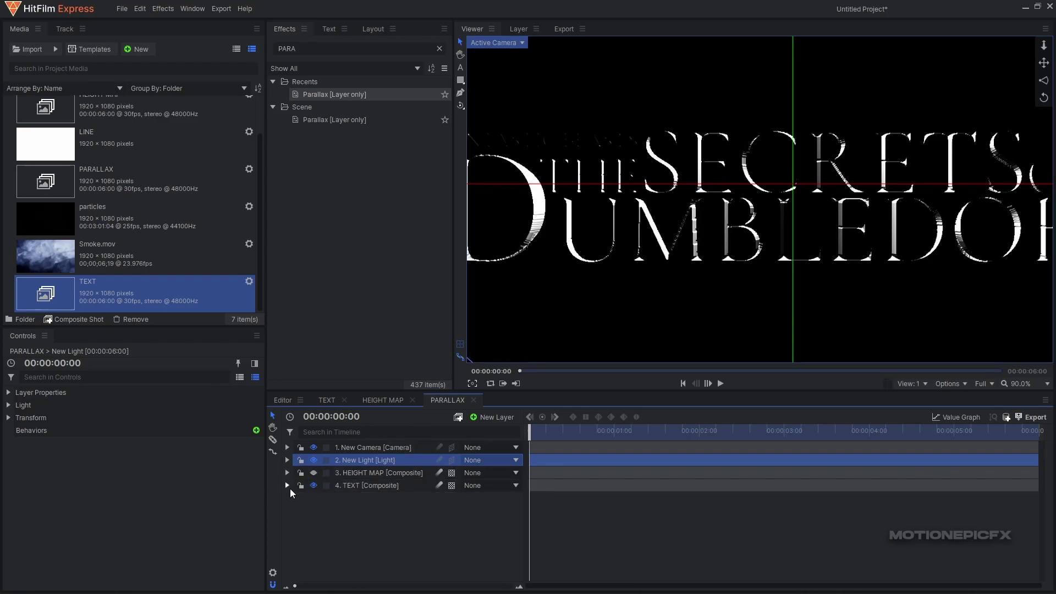
Set the TEXT layer's Parallax to Blur Height Map 3.0, Invert Map on, Depth 42.
click(319, 485)
click(20, 430)
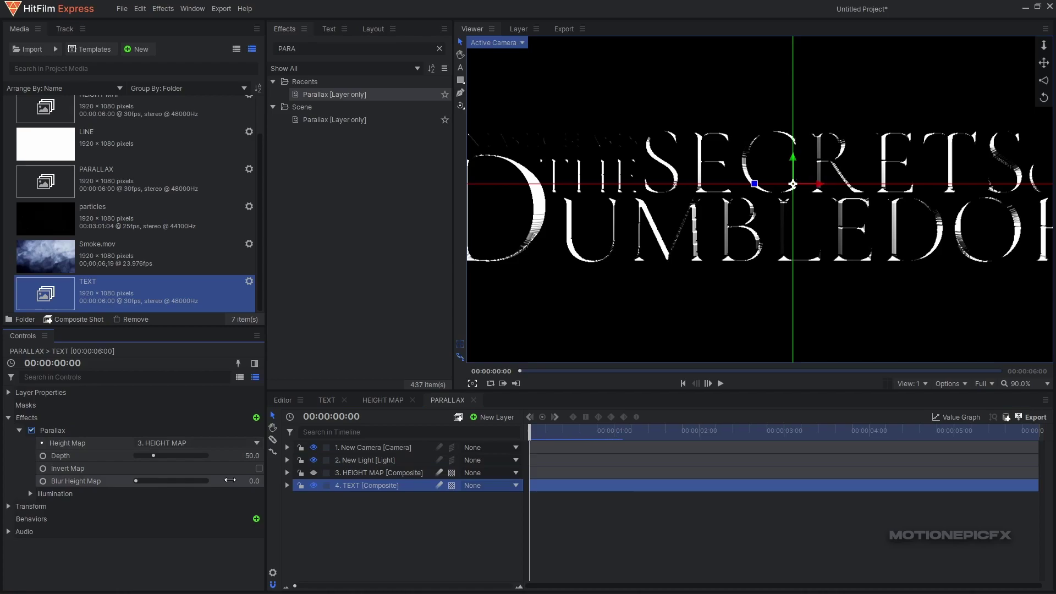
click(259, 482)
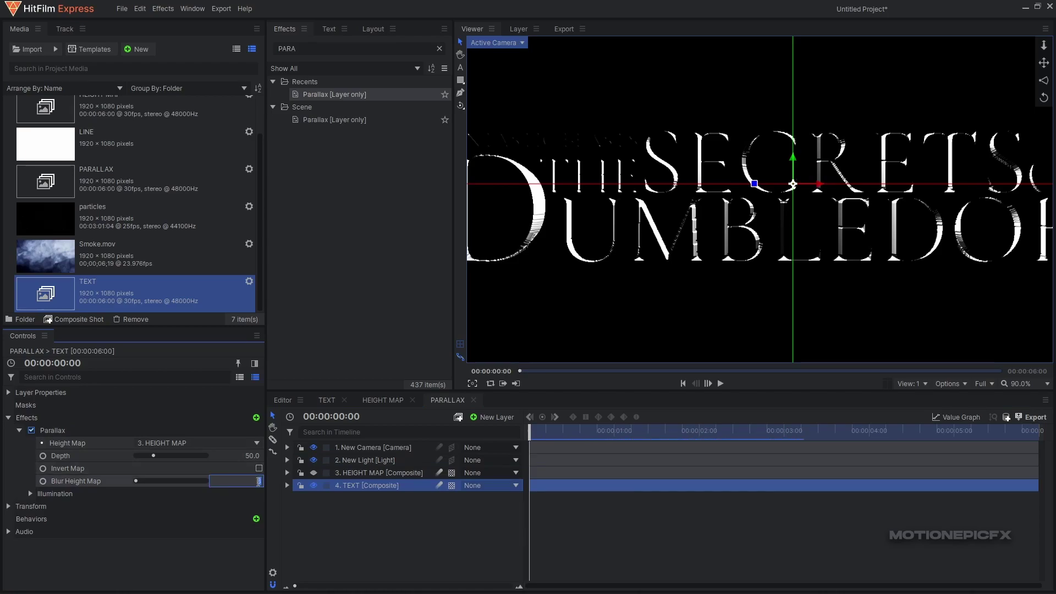
text(3)
key(Return)
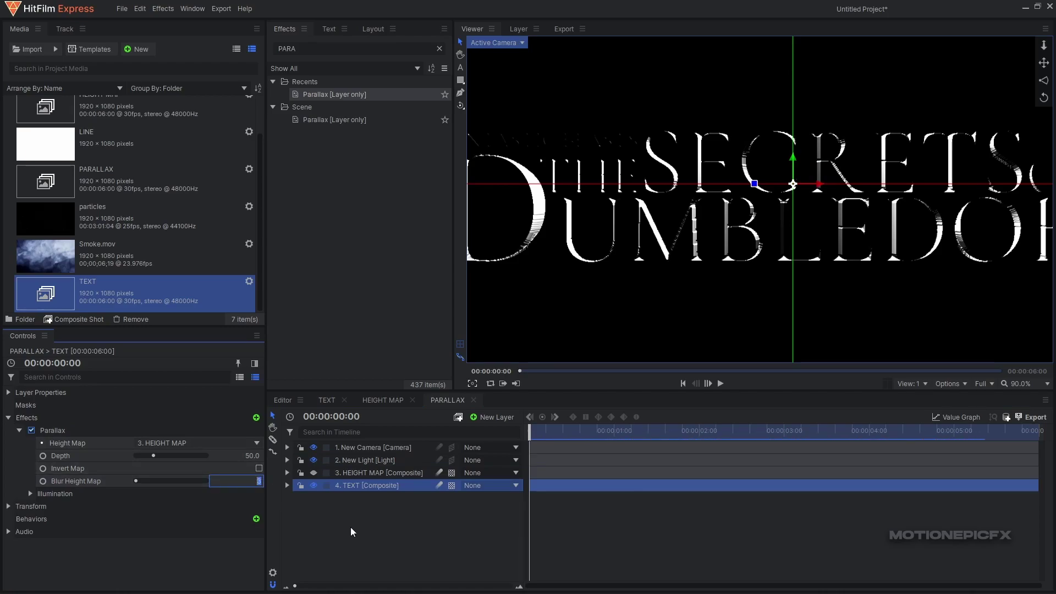
click(351, 527)
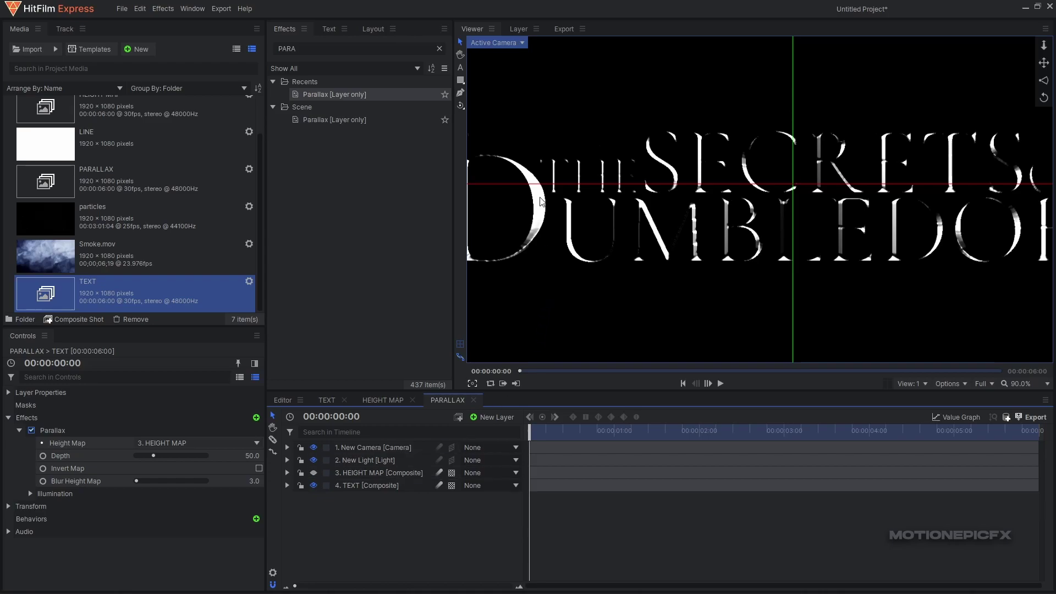
click(259, 468)
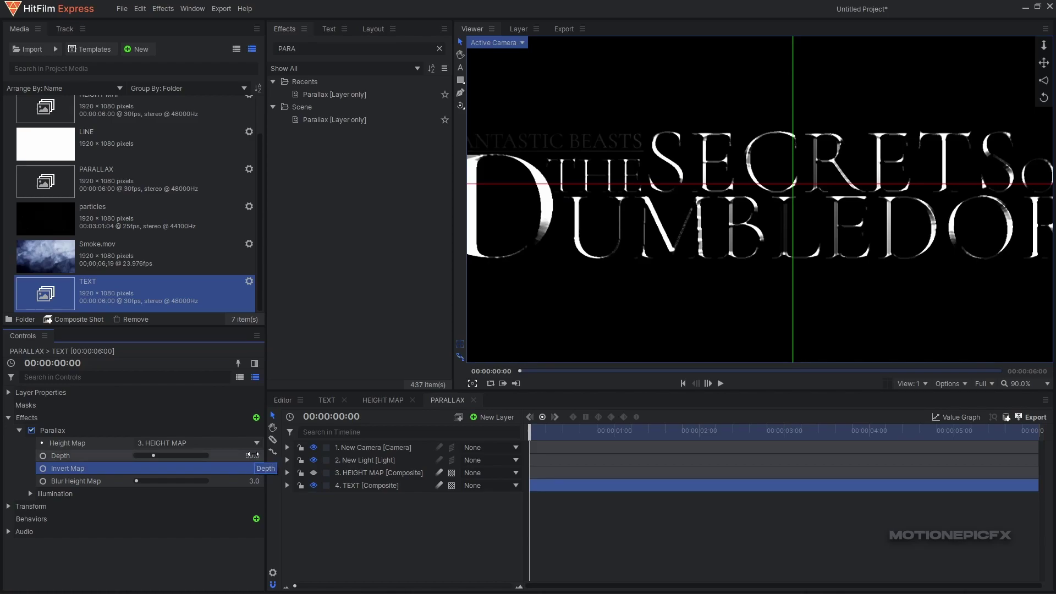
mouse_move(253, 455)
mouse_down()
mouse_move(288, 455)
mouse_move(252, 455)
mouse_up()
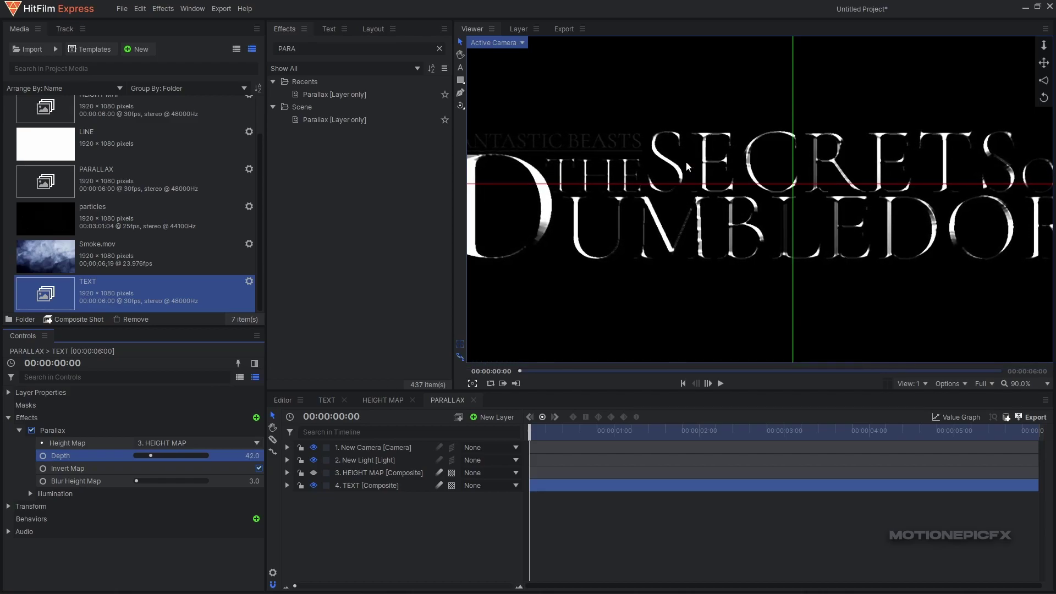
scroll(688, 165, down, 4)
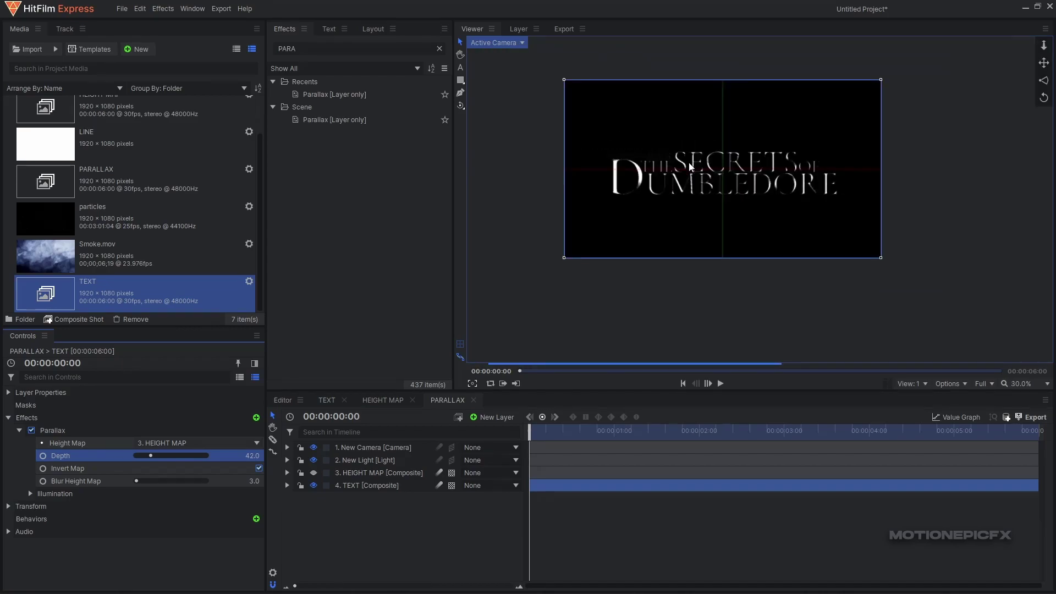
Keyframe the light's position from X 943.3 at the start to X -863.3 at 5:29.
click(382, 461)
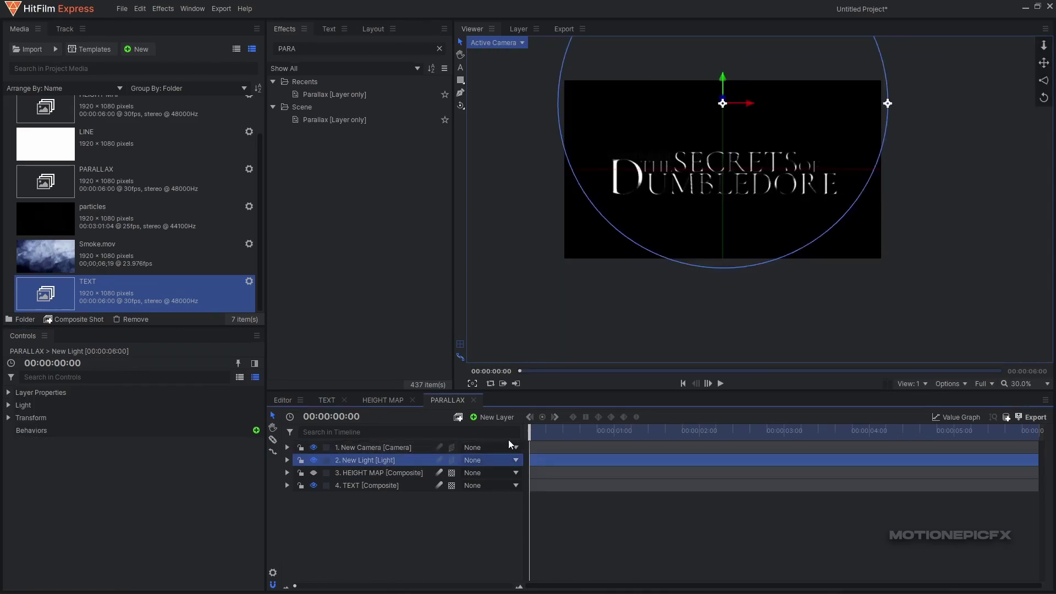
click(287, 460)
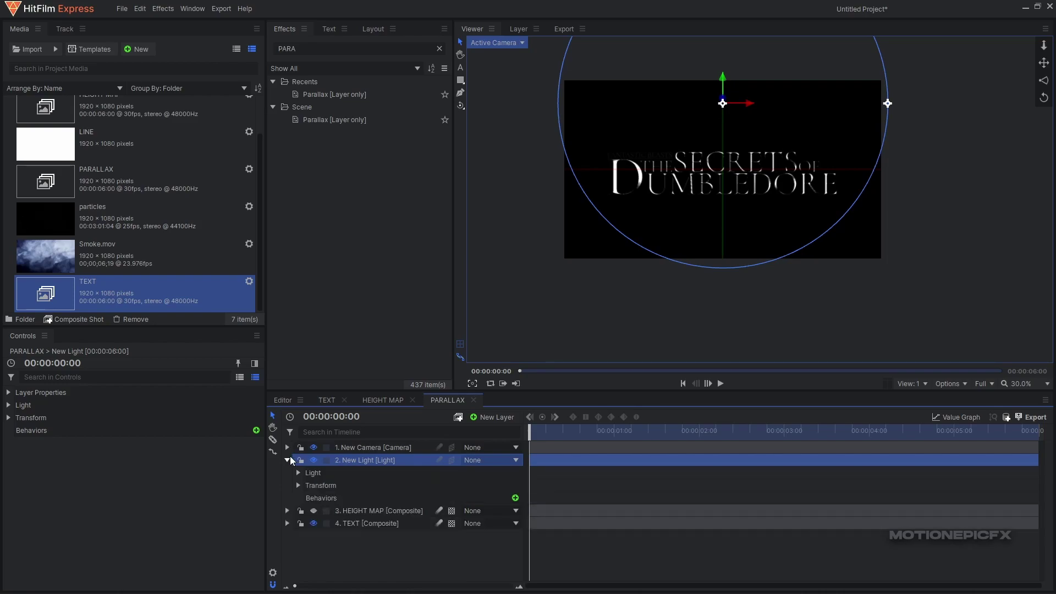
click(299, 486)
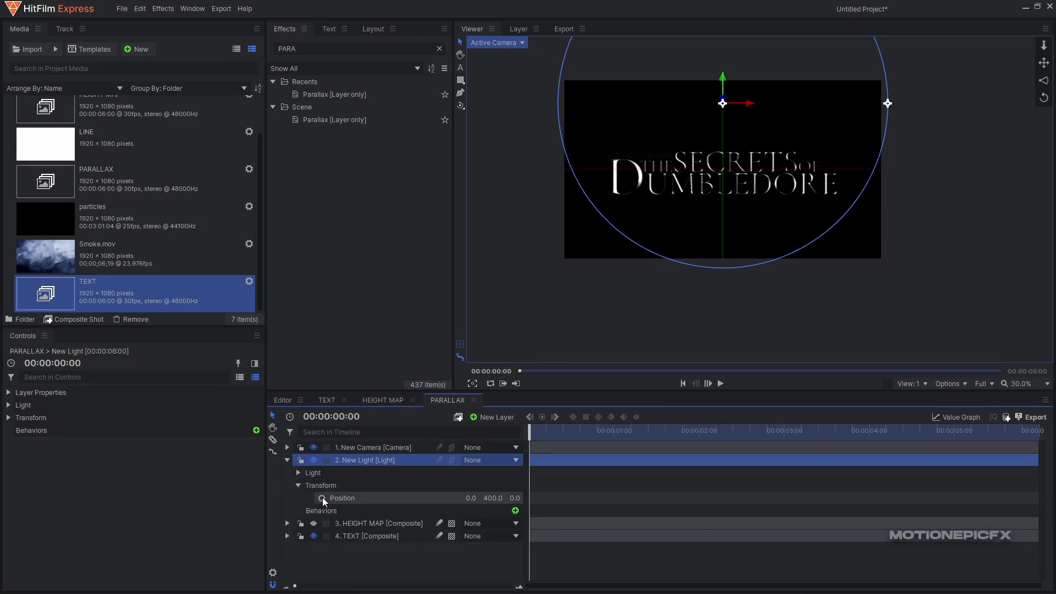
click(322, 498)
drag(752, 104, 907, 105)
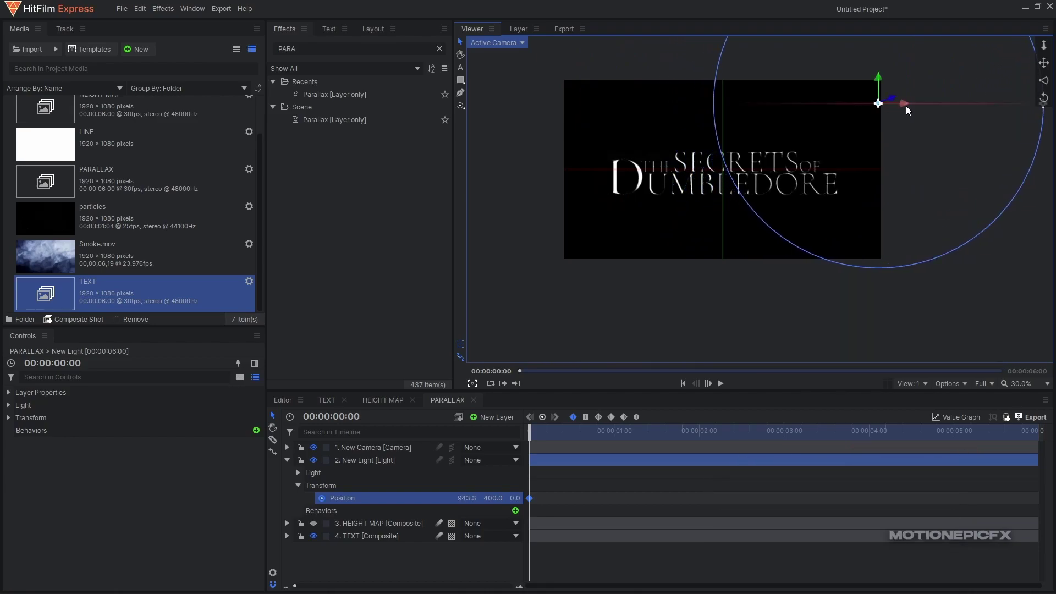
drag(868, 430, 1036, 431)
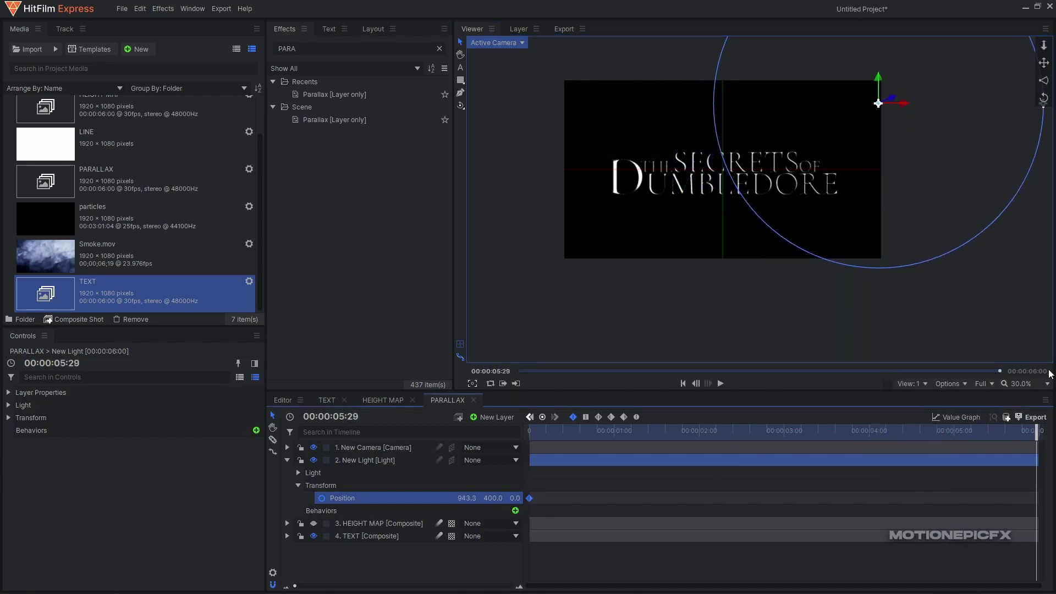
drag(908, 108, 605, 97)
click(530, 417)
mouse_move(542, 467)
mouse_down()
mouse_move(903, 470)
mouse_move(528, 473)
mouse_up()
Keyframe the TEXT layer's scale at 80% on the first frame.
click(287, 461)
click(352, 485)
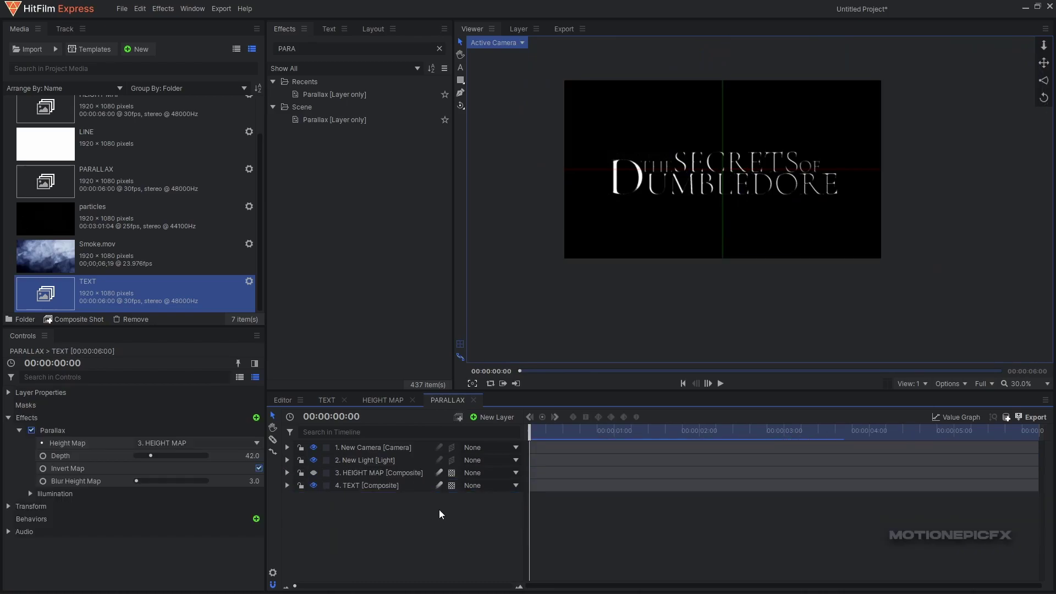
click(287, 486)
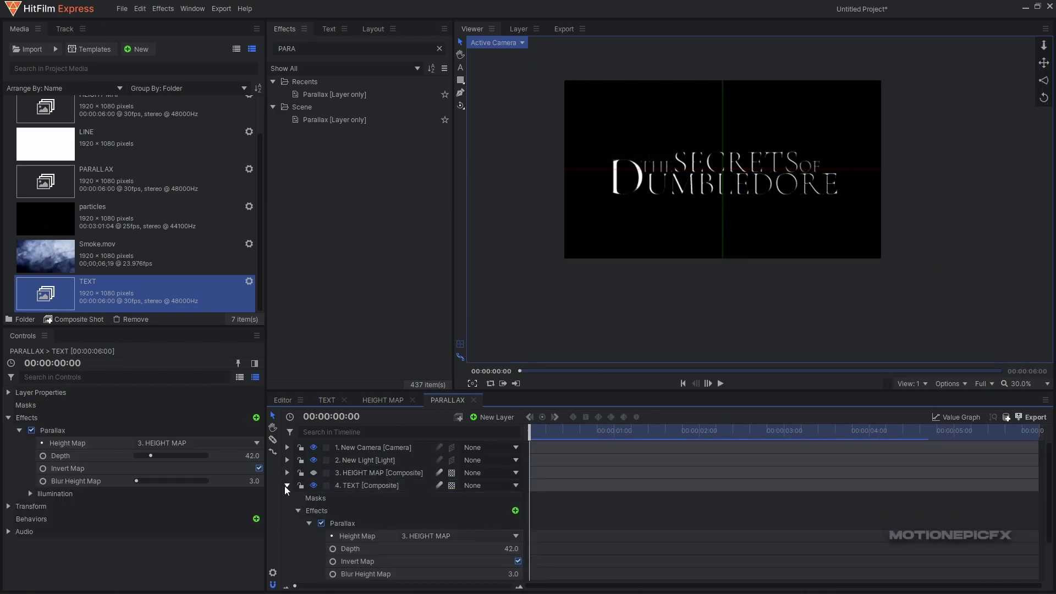
click(299, 511)
click(299, 523)
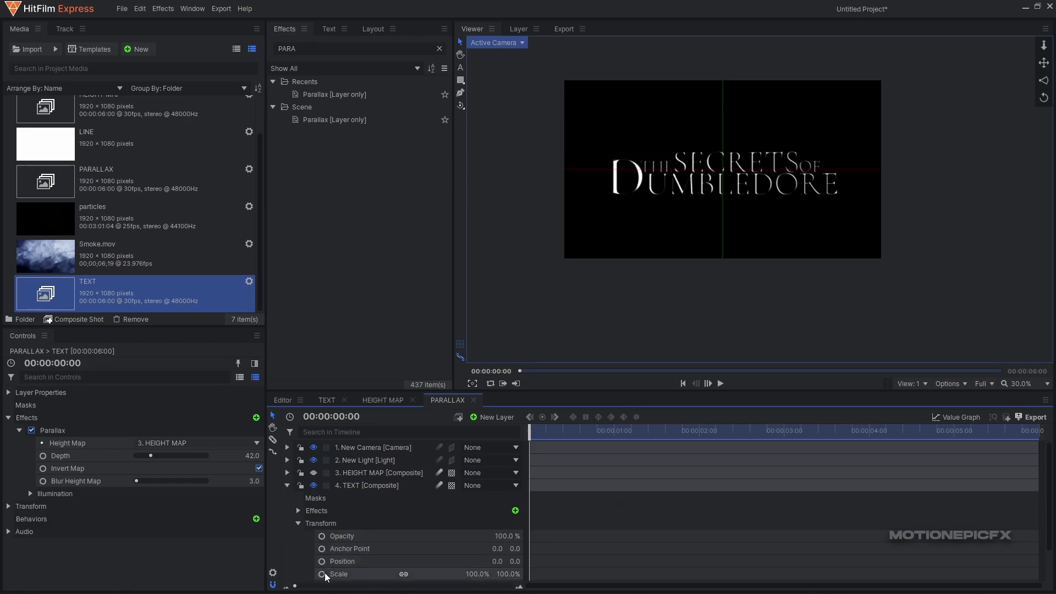
click(323, 574)
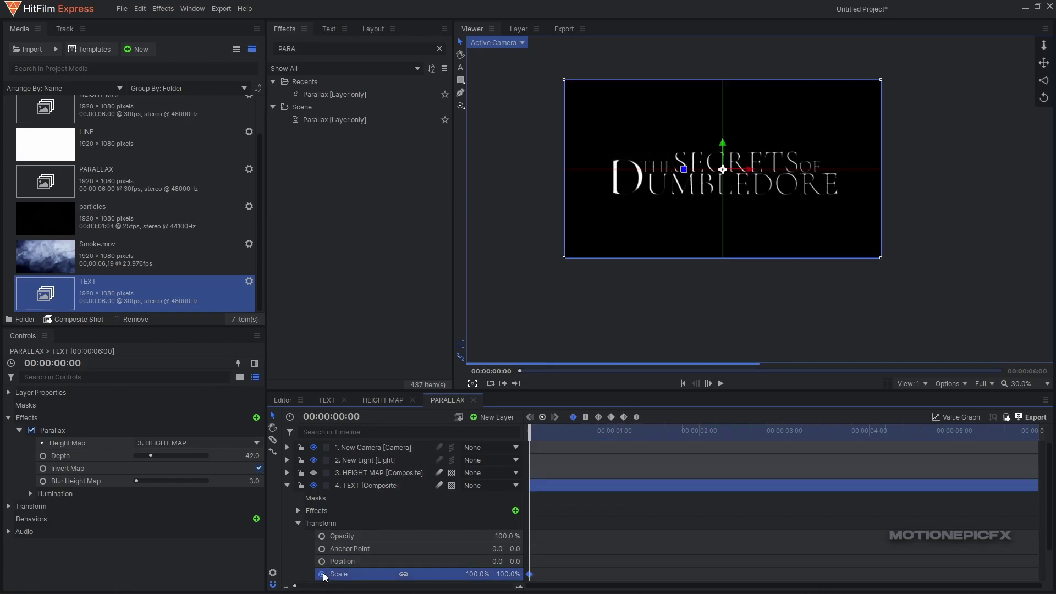
click(509, 573)
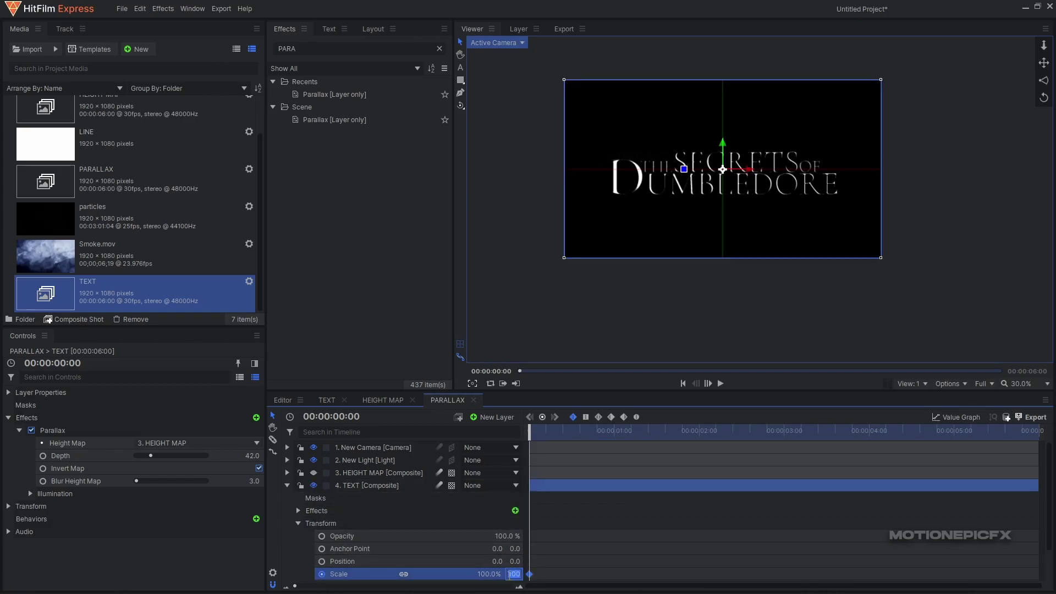
text(80)
key(Return)
Scale the title back to 100% at 5:29 and play back the animation.
drag(574, 435, 1039, 468)
drag(509, 576, 521, 576)
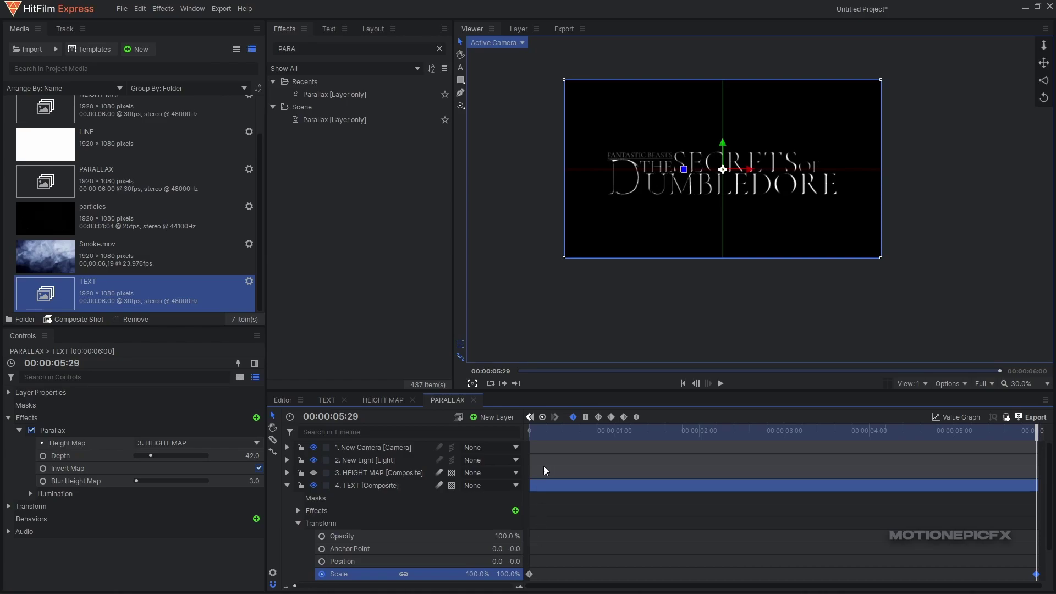
mouse_move(546, 471)
mouse_down()
mouse_move(859, 471)
mouse_move(529, 471)
mouse_up()
click(507, 574)
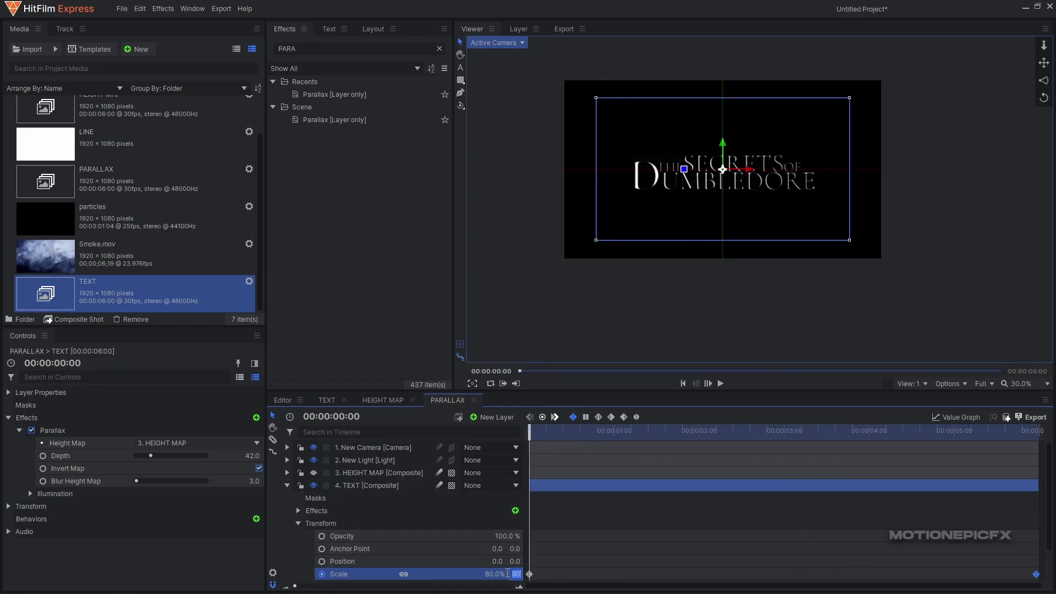
key(Return)
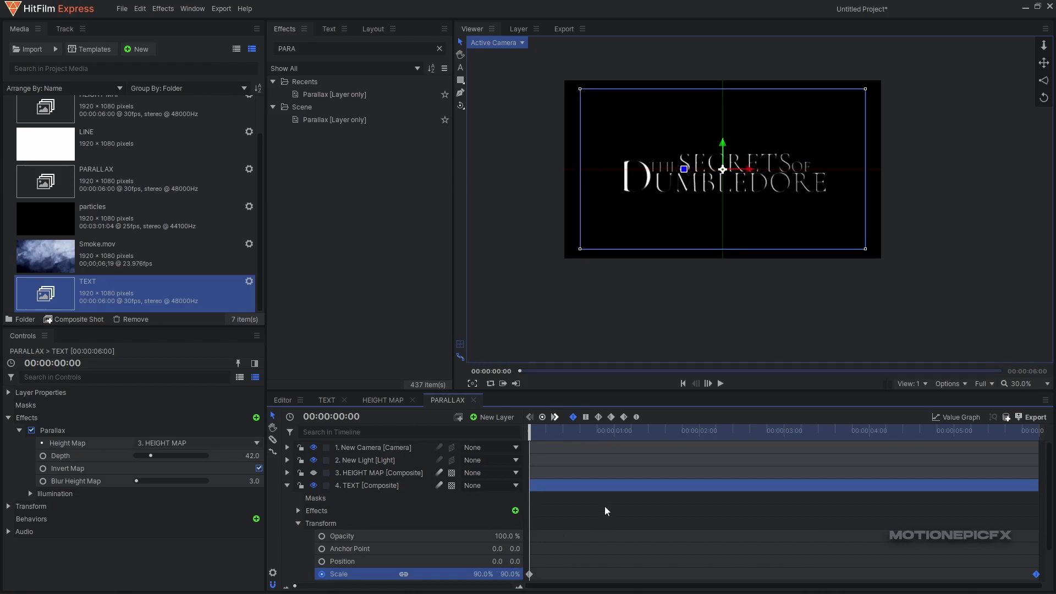
key(space)
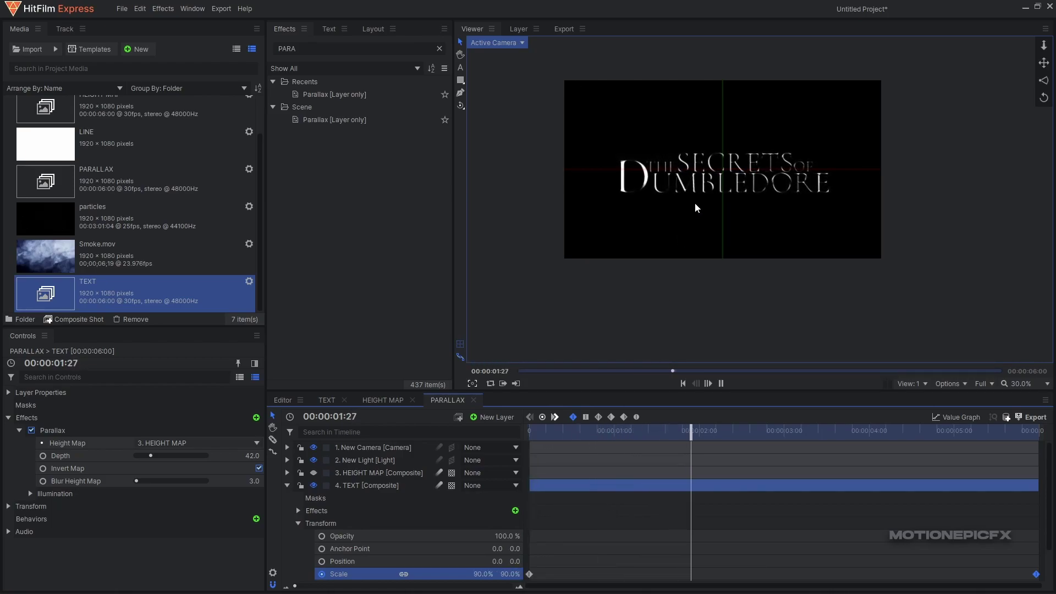
key(space)
click(287, 485)
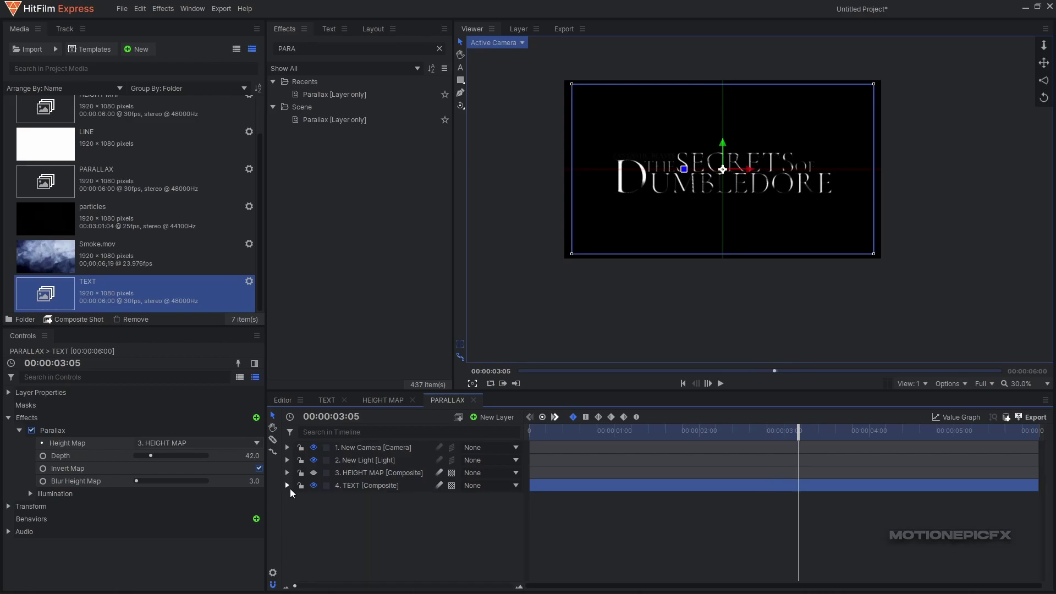
click(336, 516)
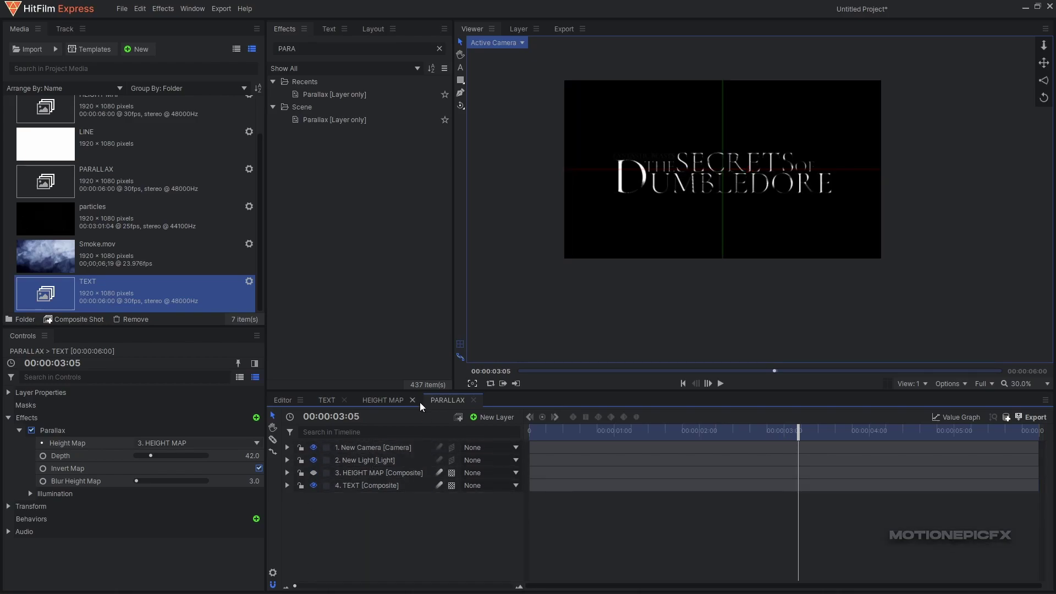
Rename the PARALLAX composite to ANIMATION.
click(273, 573)
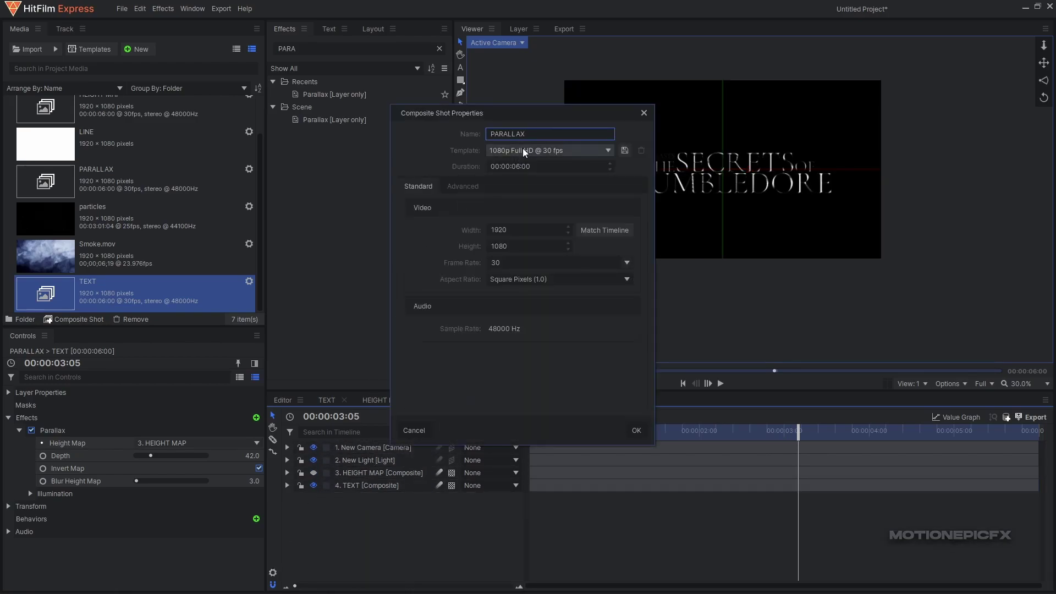
double_click(507, 134)
text(ANIMATION)
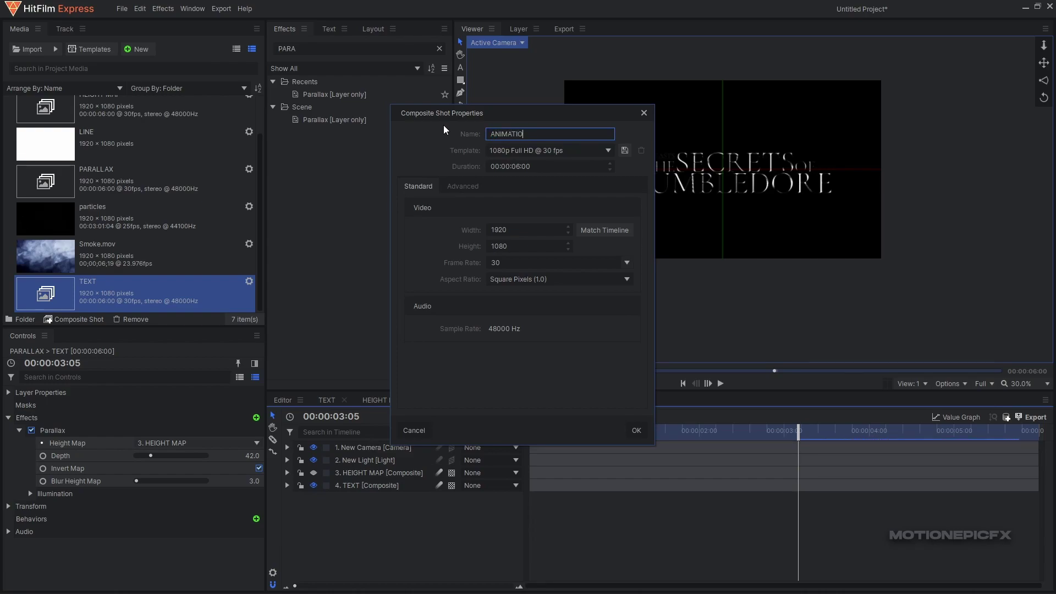
key(Return)
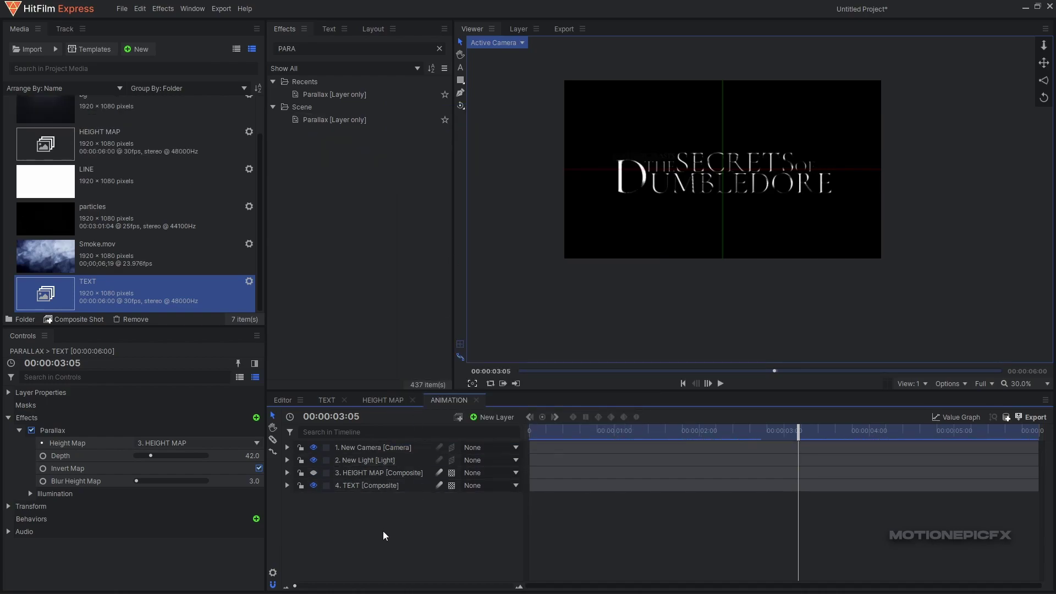
Create a new 1080p composite shot named RENDER.
click(148, 51)
click(156, 58)
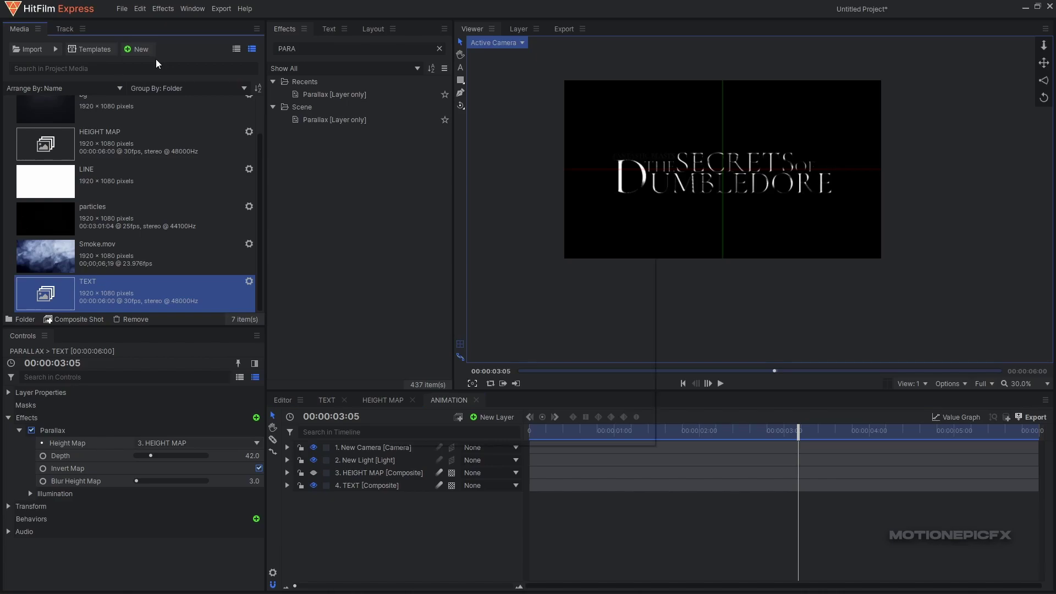
text(REN)
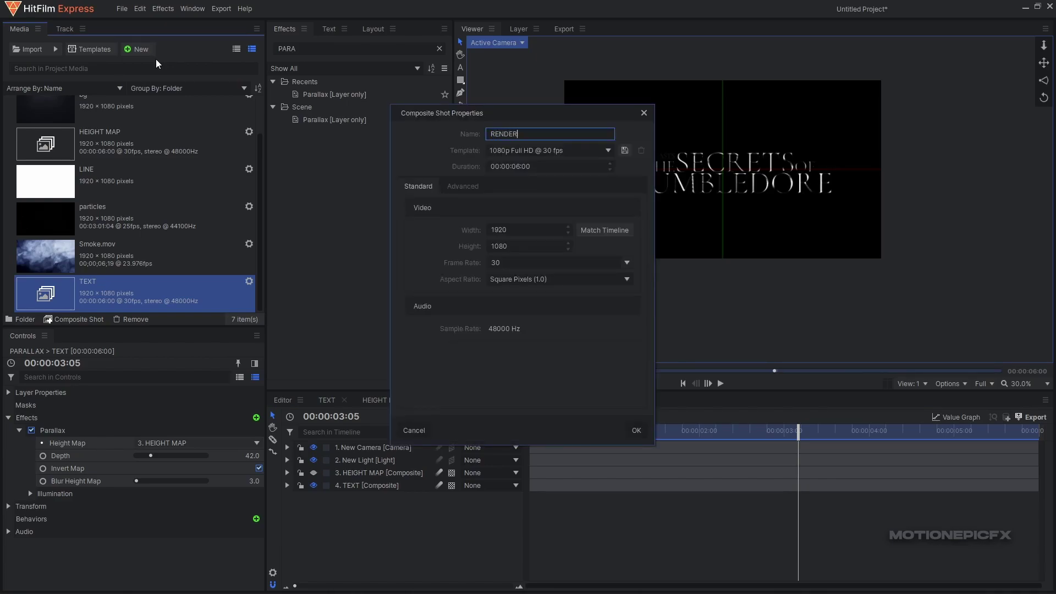
text(DER)
key(Return)
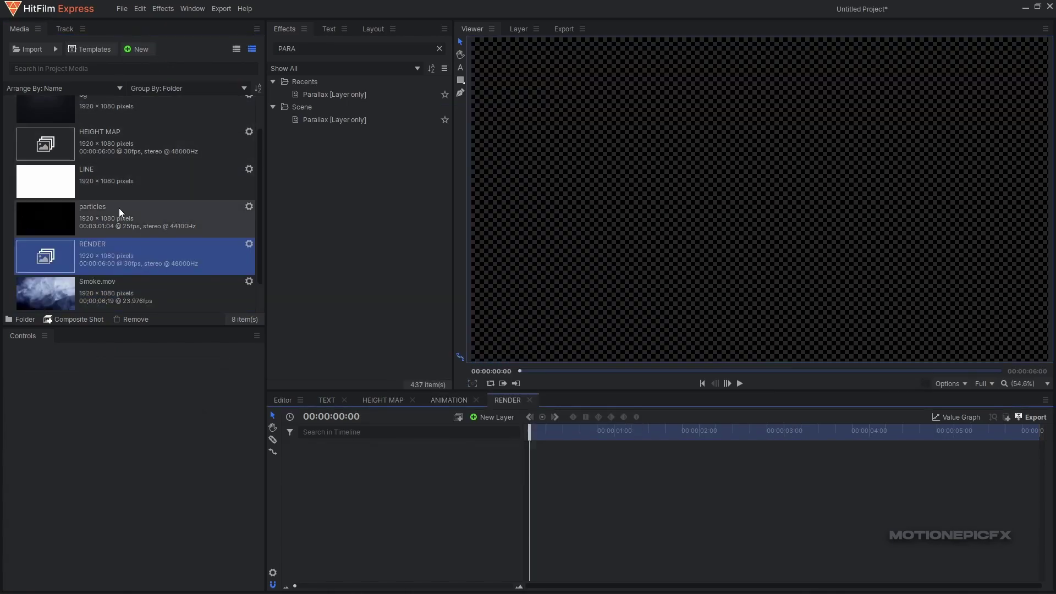
Stack ANIMATION, Smoke.mov and bg as layers in the RENDER timeline.
scroll(115, 287, down, 1)
scroll(111, 252, up, 3)
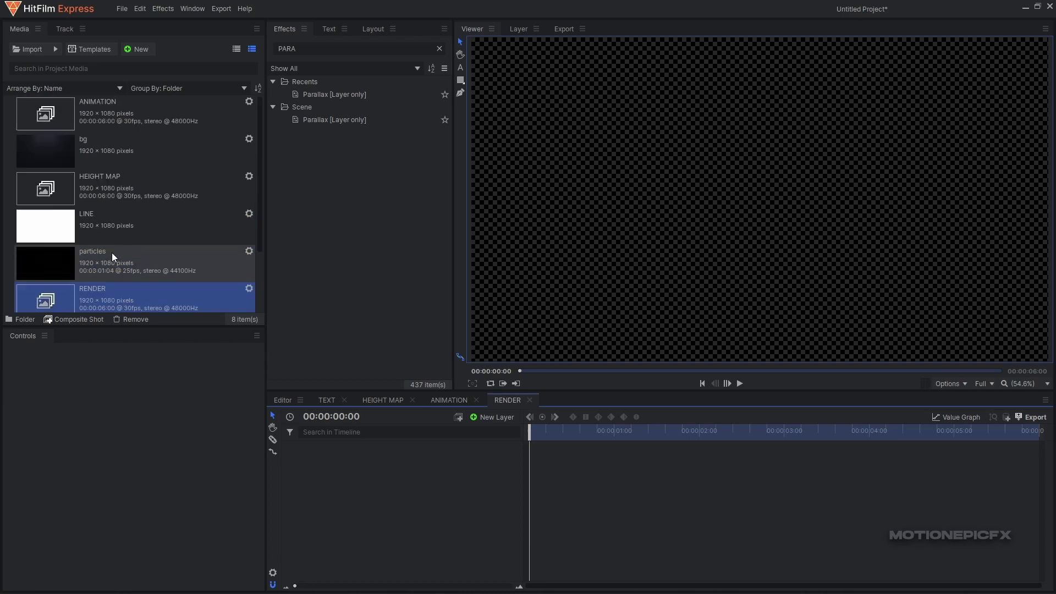
drag(99, 105, 418, 478)
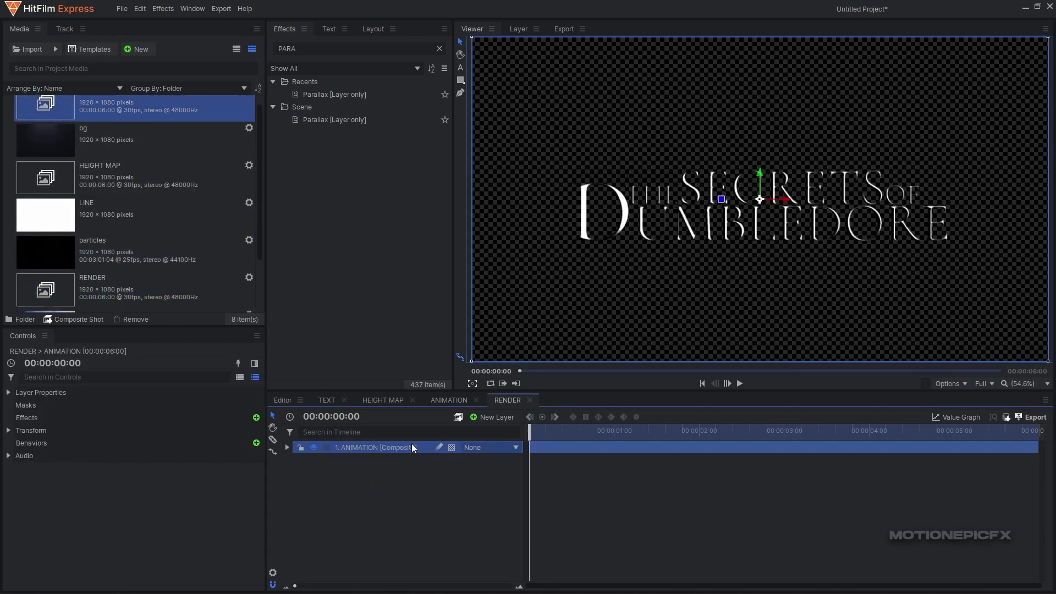
scroll(117, 146, down, 1)
drag(117, 145, 360, 491)
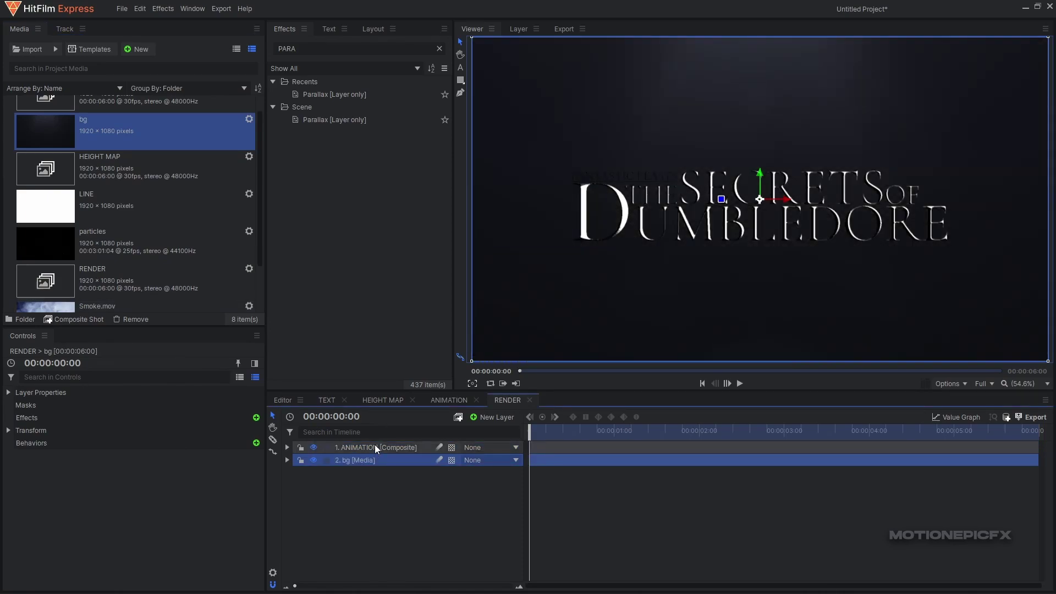
scroll(104, 266, down, 2)
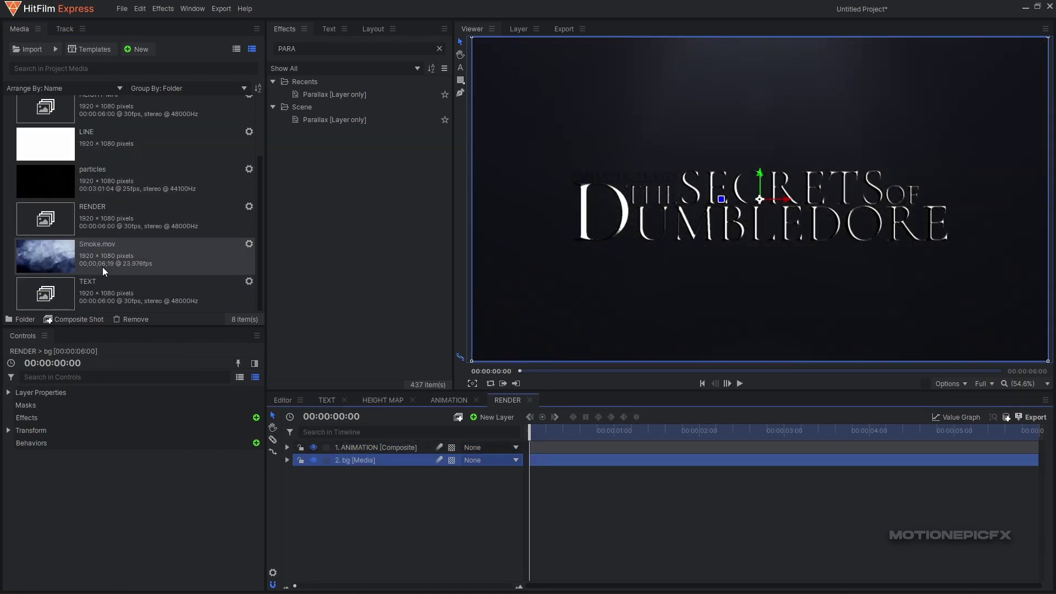
click(87, 265)
drag(91, 253, 345, 460)
Set the Smoke.mov layer's blend mode to Soft Light.
right_click(353, 457)
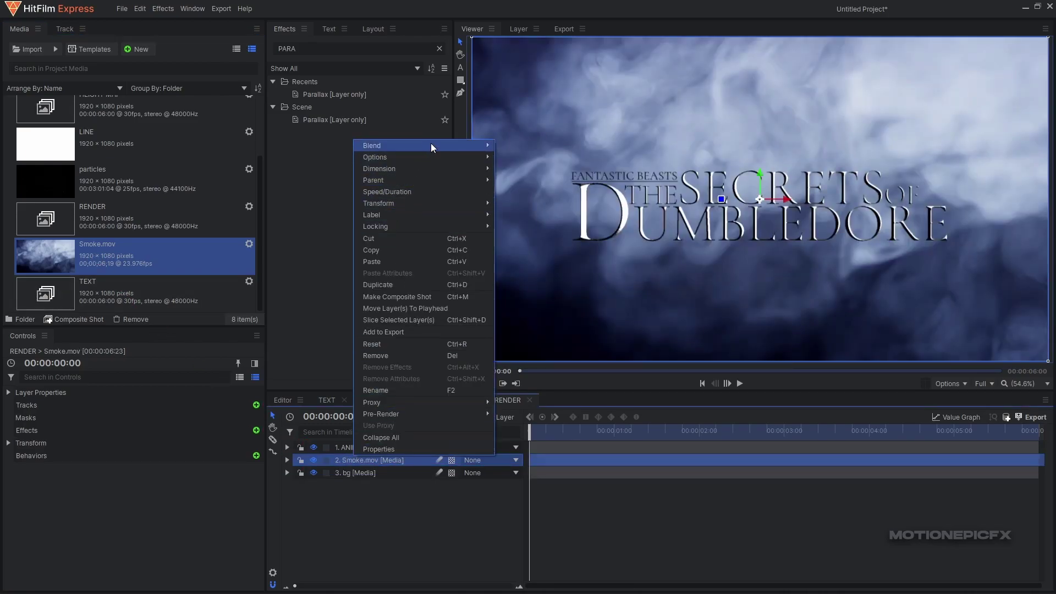
mouse_move(445, 144)
click(520, 355)
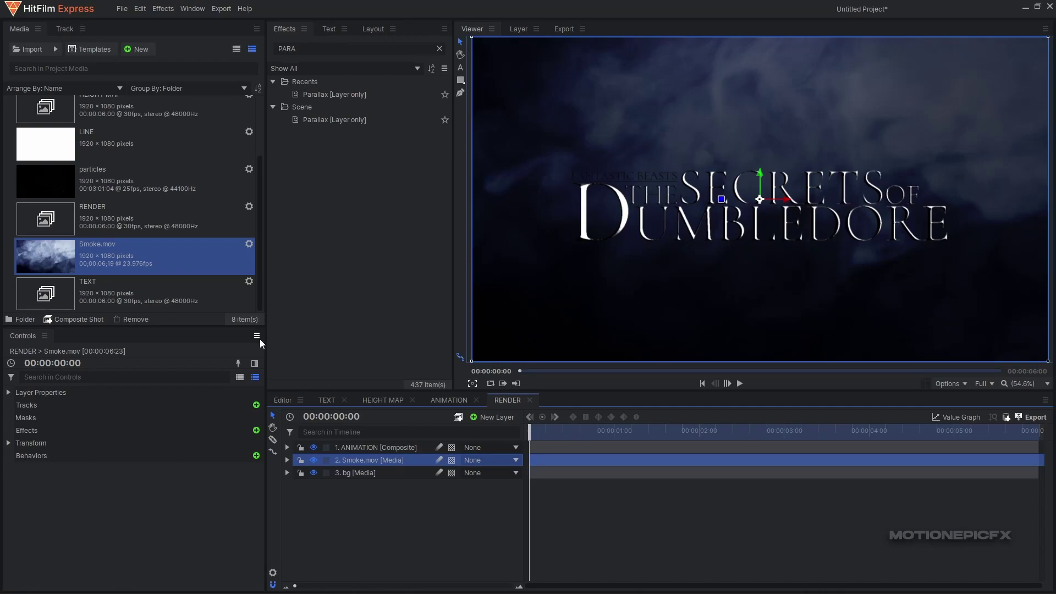
Add the particles clip as the top RENDER layer with Add blending.
drag(101, 185, 367, 445)
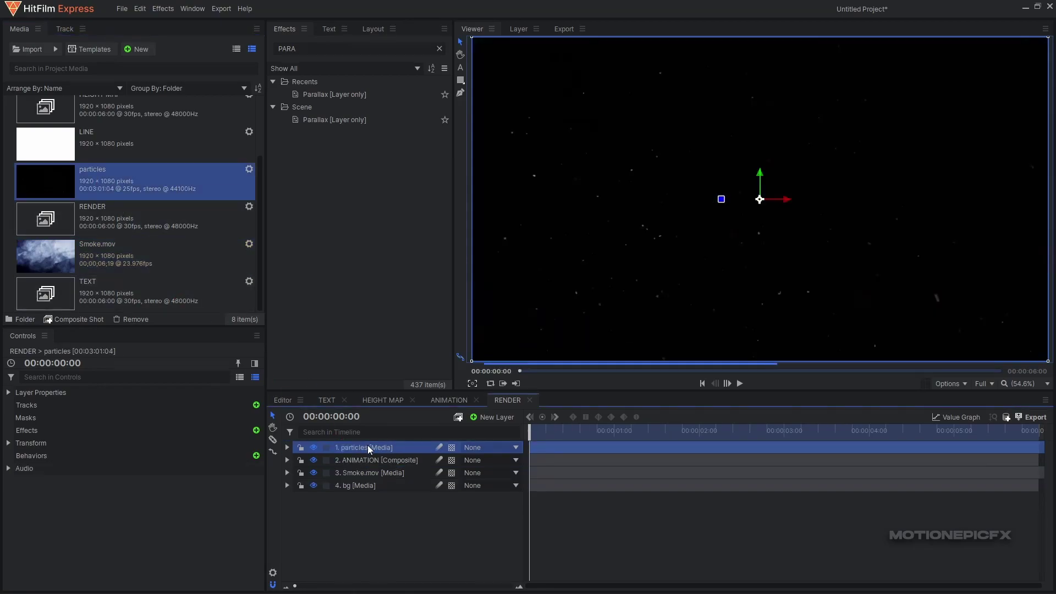
mouse_move(476, 138)
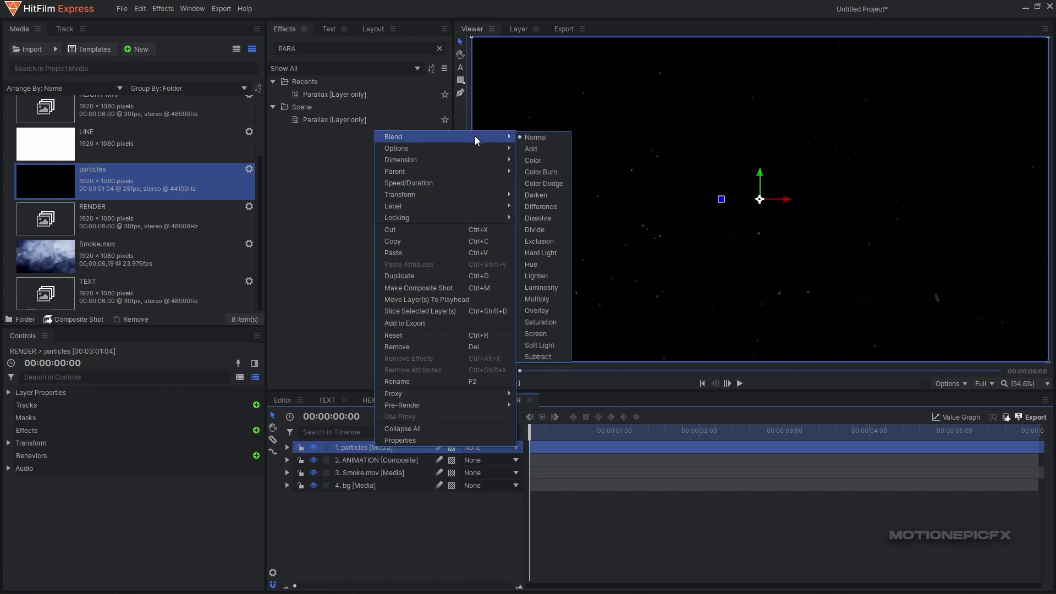
click(529, 149)
Play back the RENDER composite and return to the first frame.
drag(551, 438, 495, 443)
key(space)
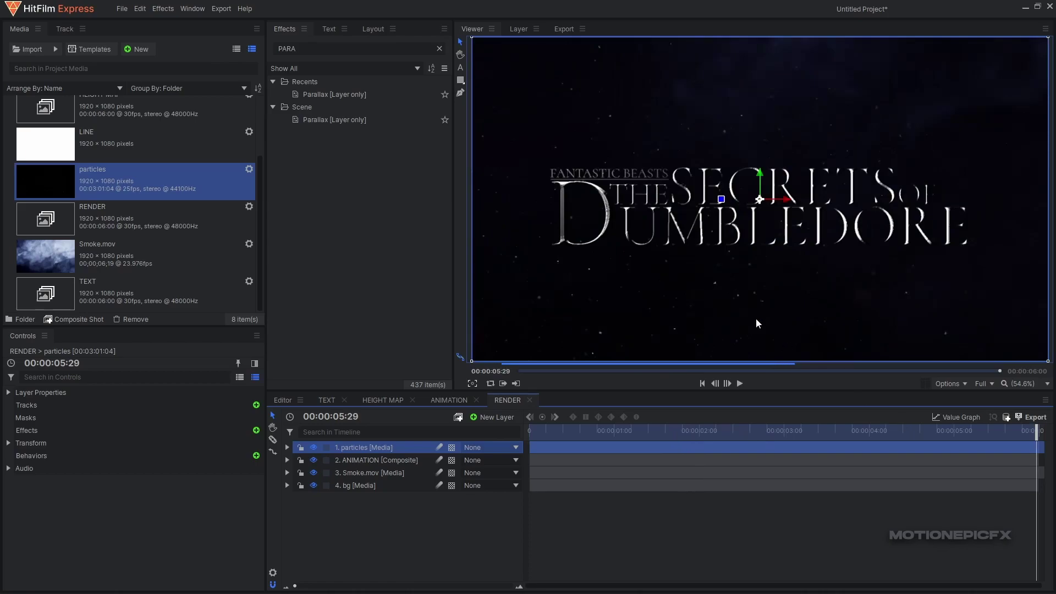
scroll(756, 318, down, 2)
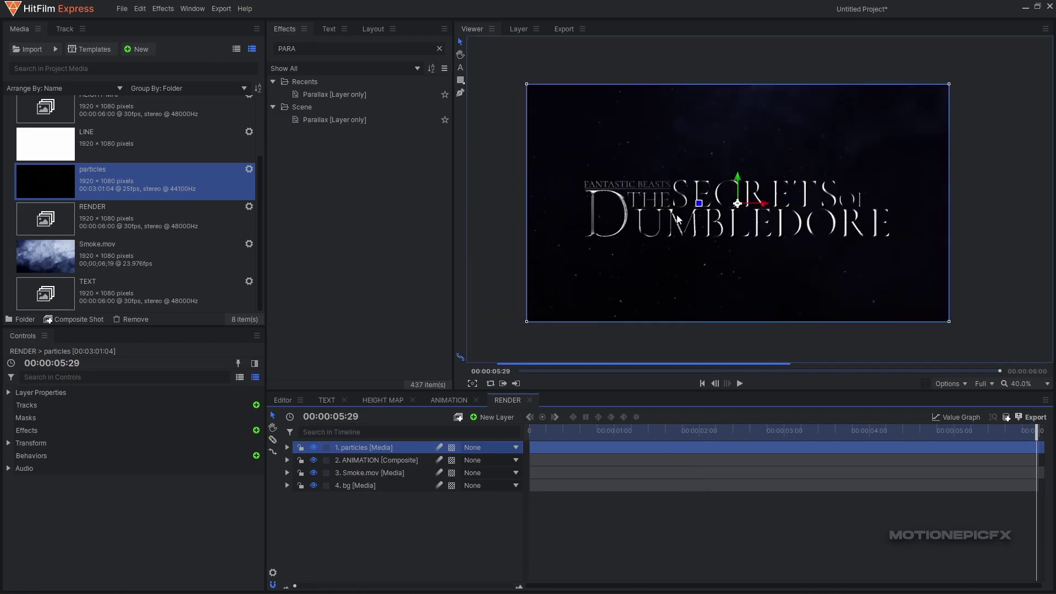
key(Home)
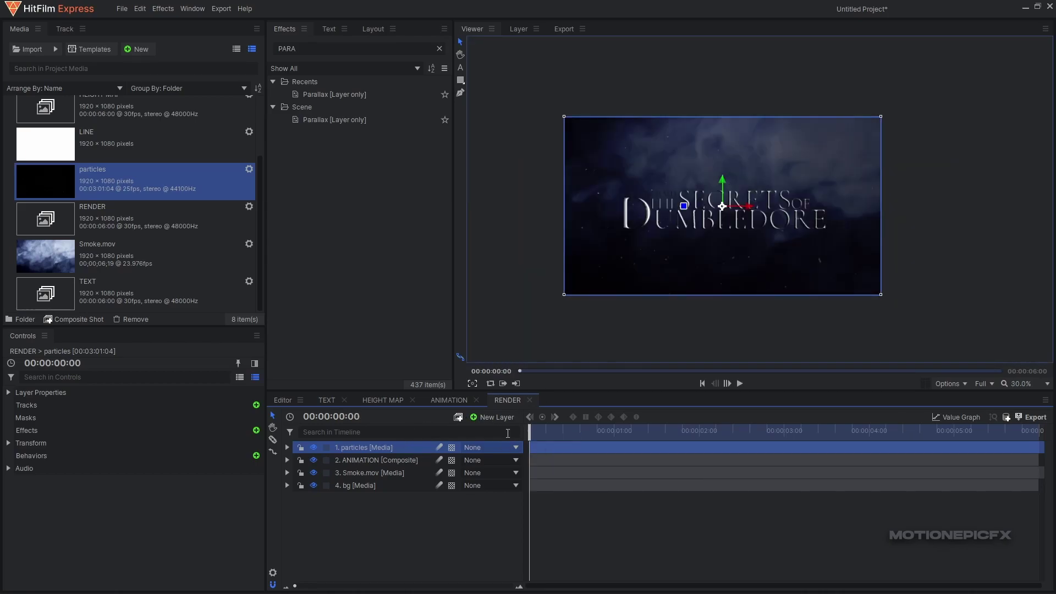
click(352, 461)
click(287, 460)
click(298, 497)
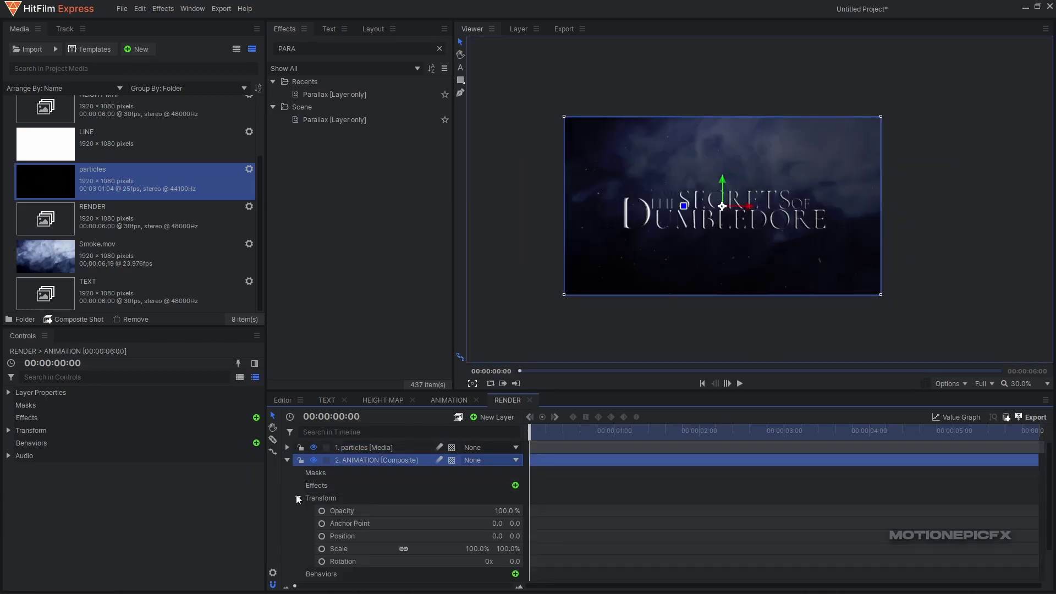
click(322, 512)
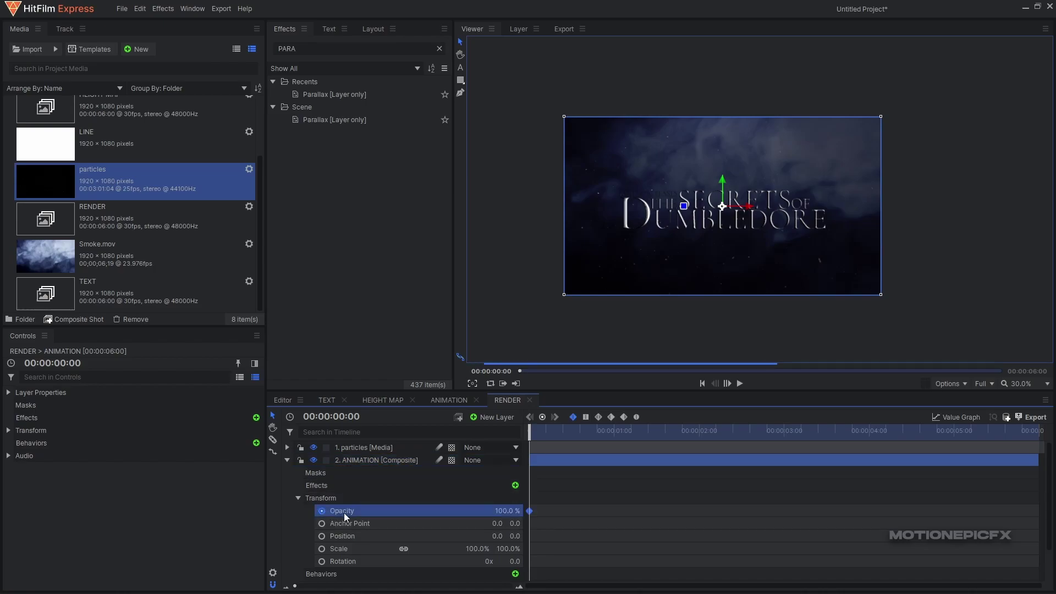
drag(505, 511, 457, 511)
drag(537, 435, 615, 434)
drag(511, 505, 545, 505)
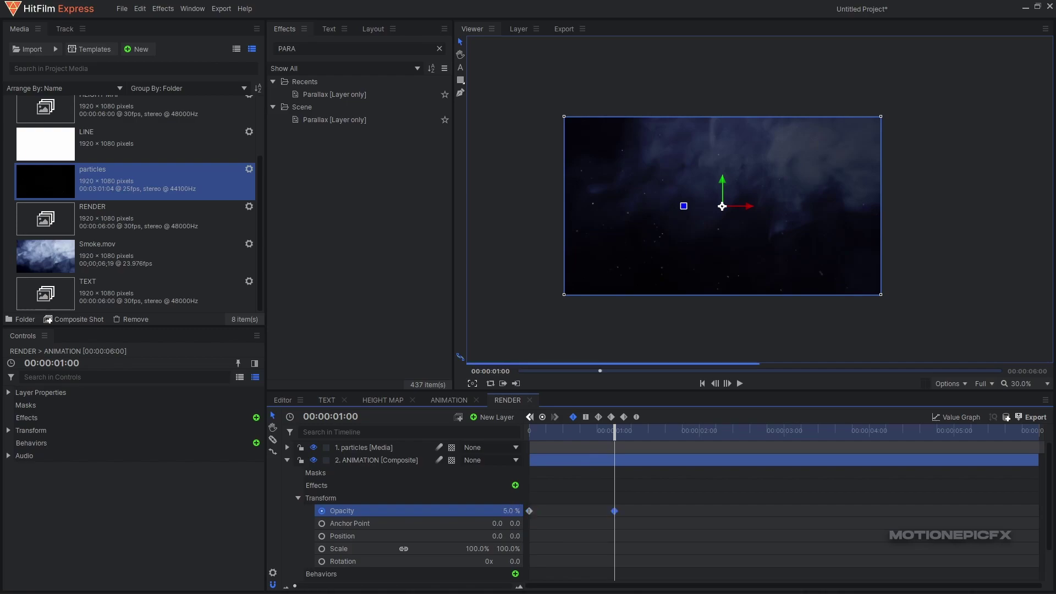
drag(615, 432, 485, 442)
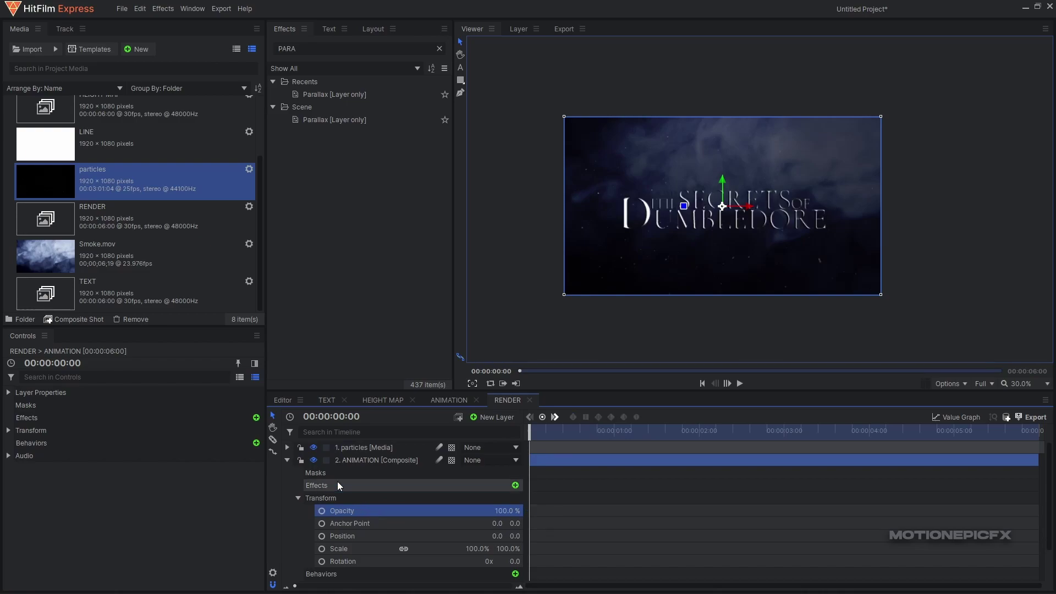
click(287, 460)
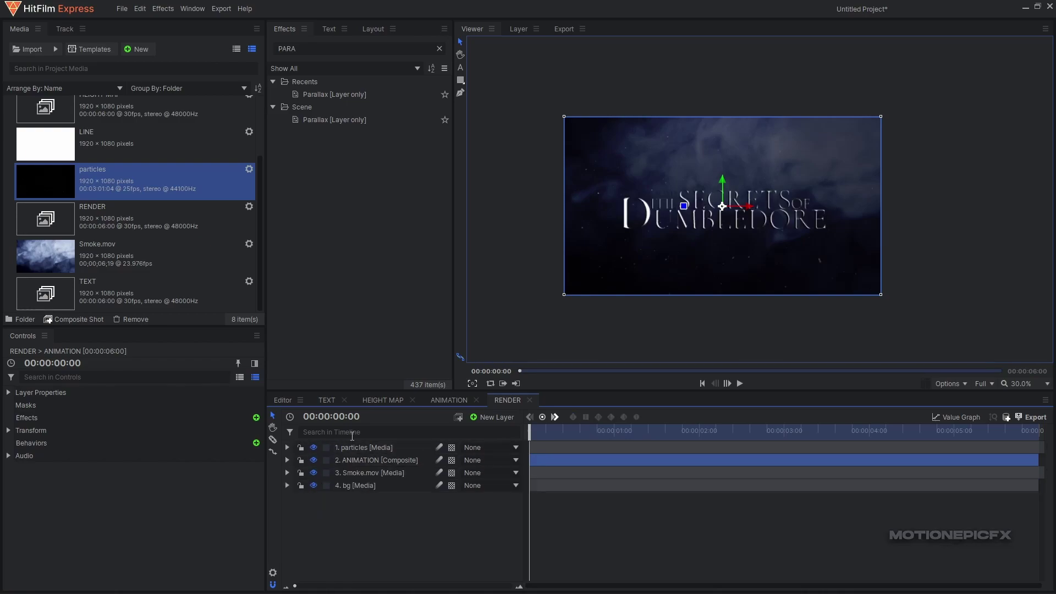
In the TEXT composite, expand the DUMBLEDORE layer's Transform properties.
click(329, 400)
scroll(568, 233, down, 2)
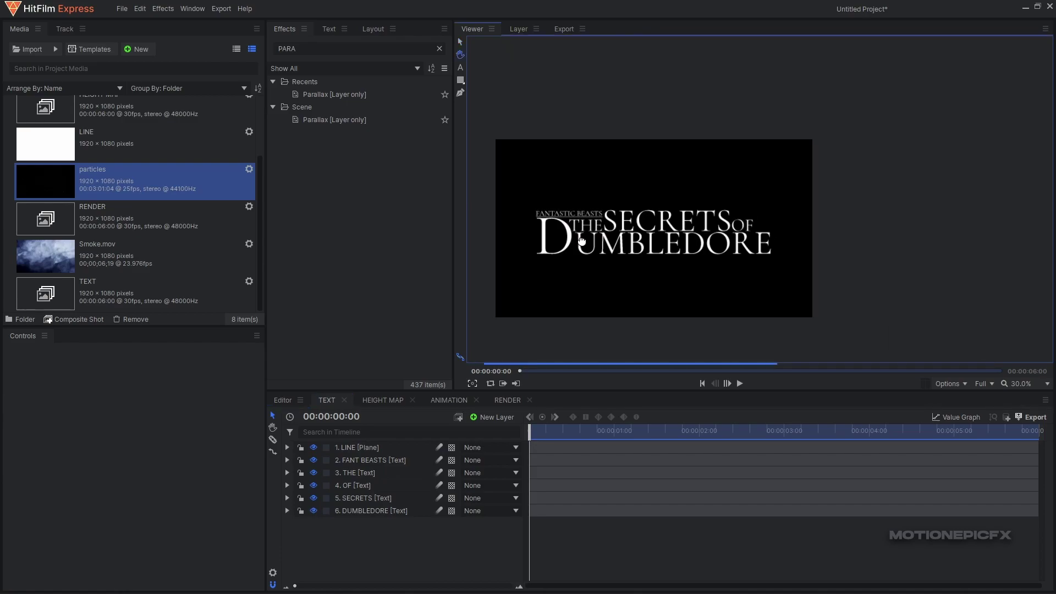
click(381, 446)
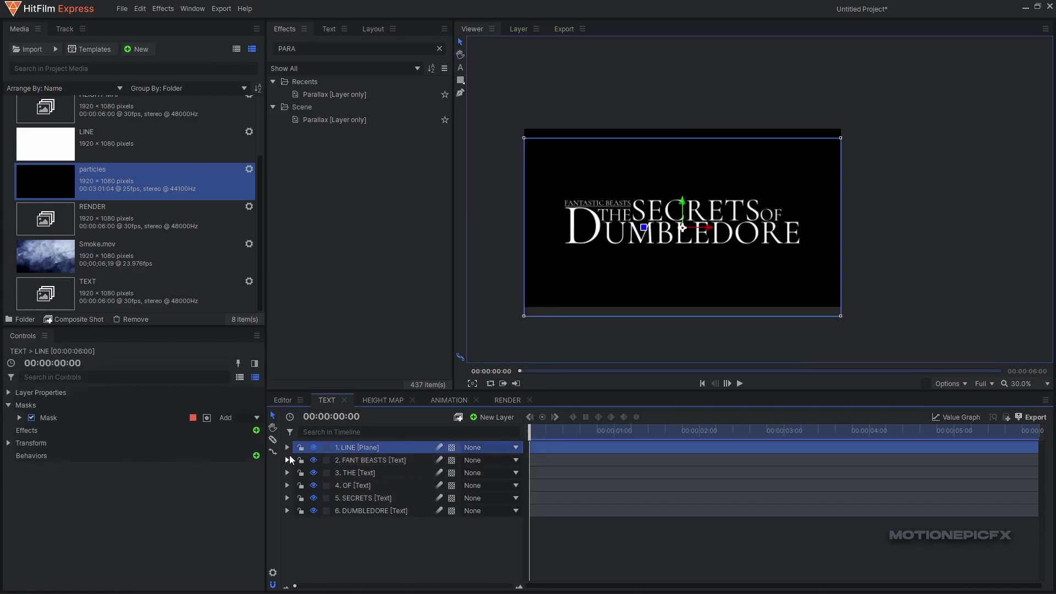
click(287, 448)
click(298, 460)
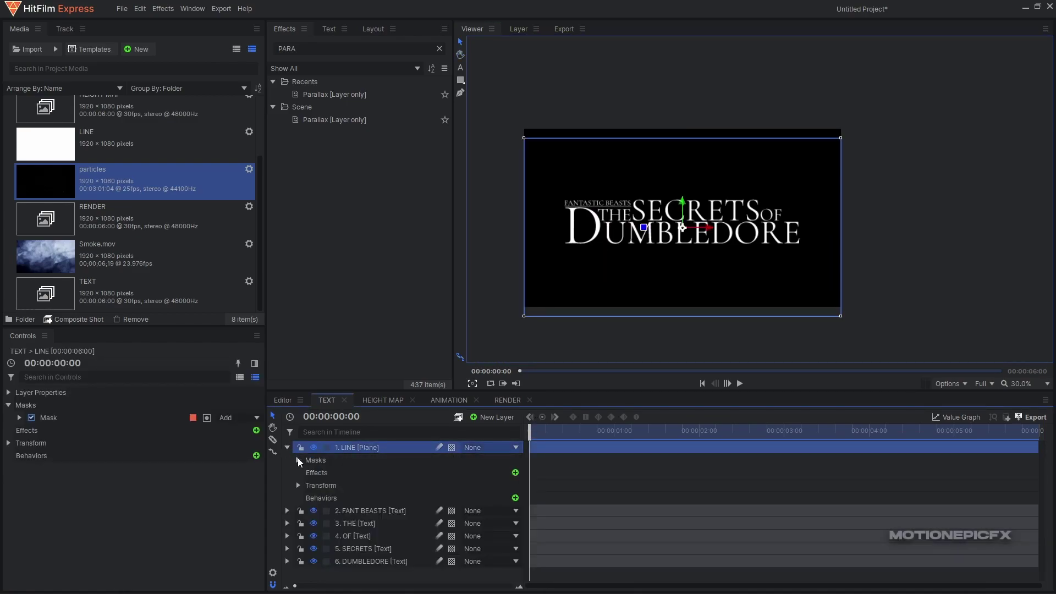
click(287, 448)
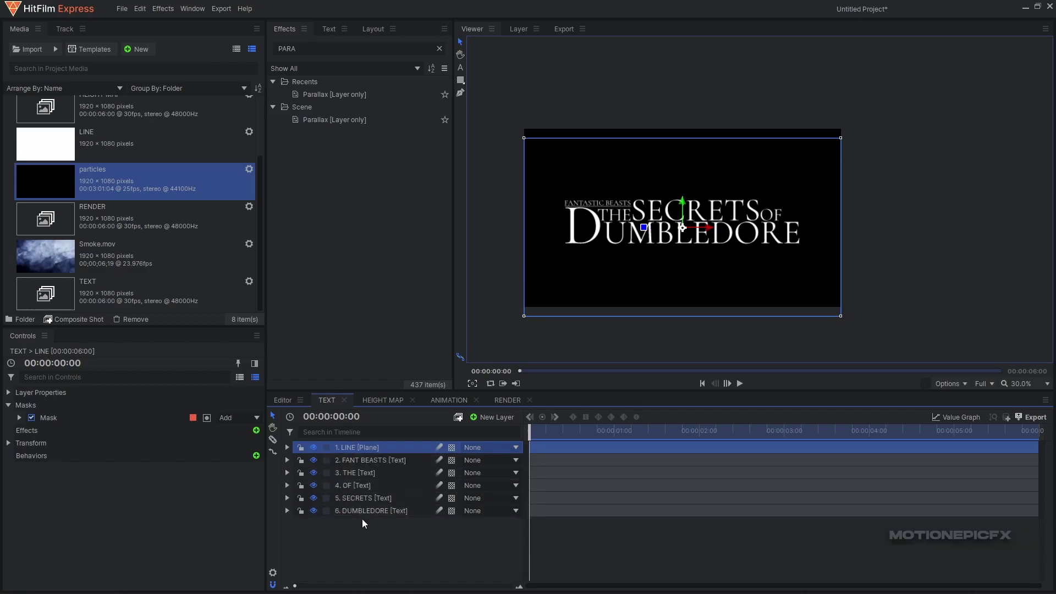
click(358, 512)
click(287, 510)
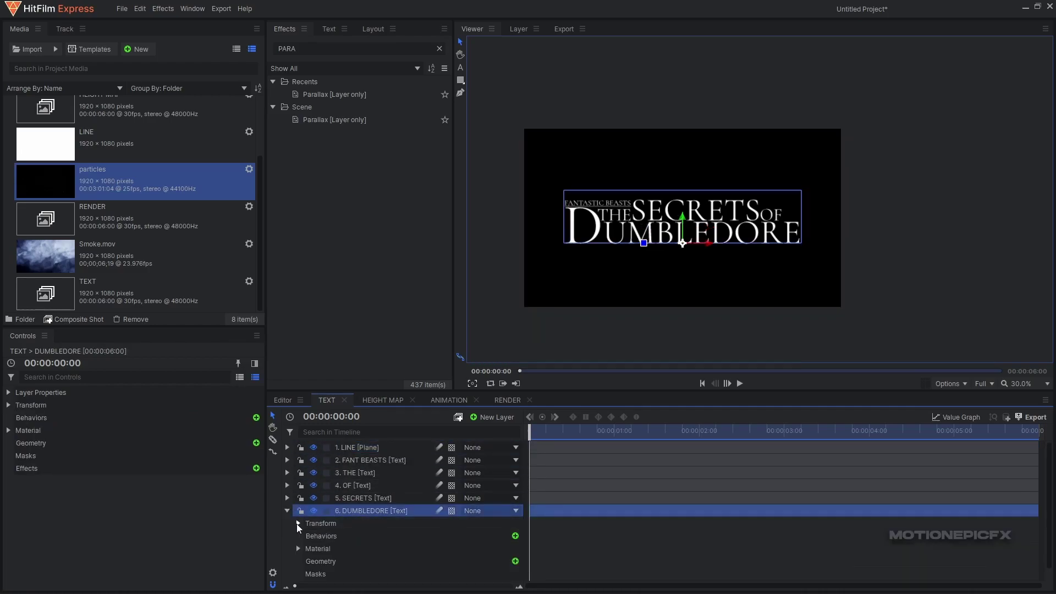
click(298, 523)
Keyframe DUMBLEDORE's opacity from 0% at frame 0 to 100% at frame 10.
click(321, 536)
drag(497, 539, 504, 537)
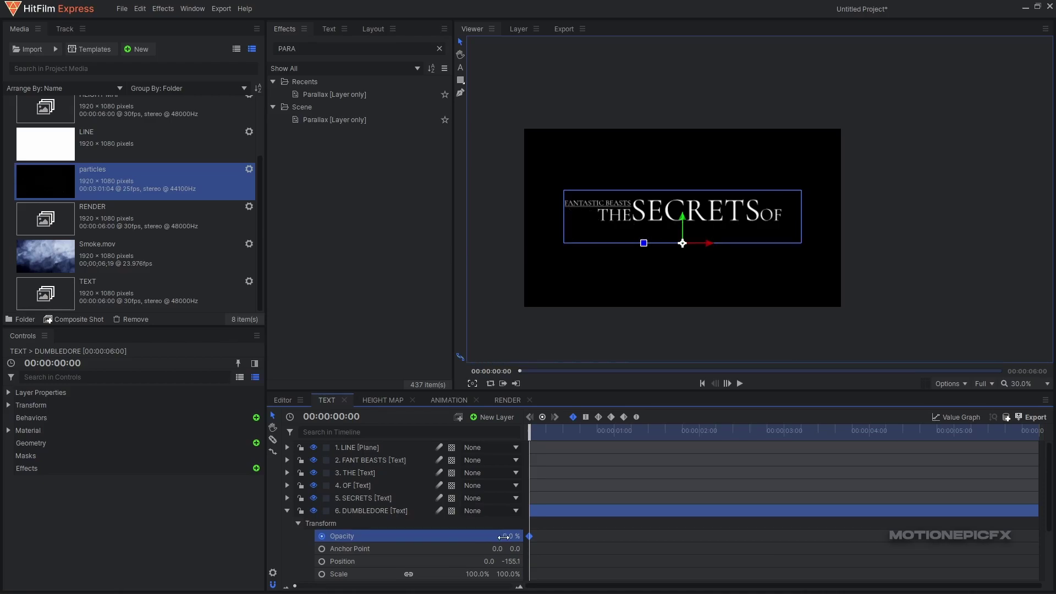
key(shift+Right)
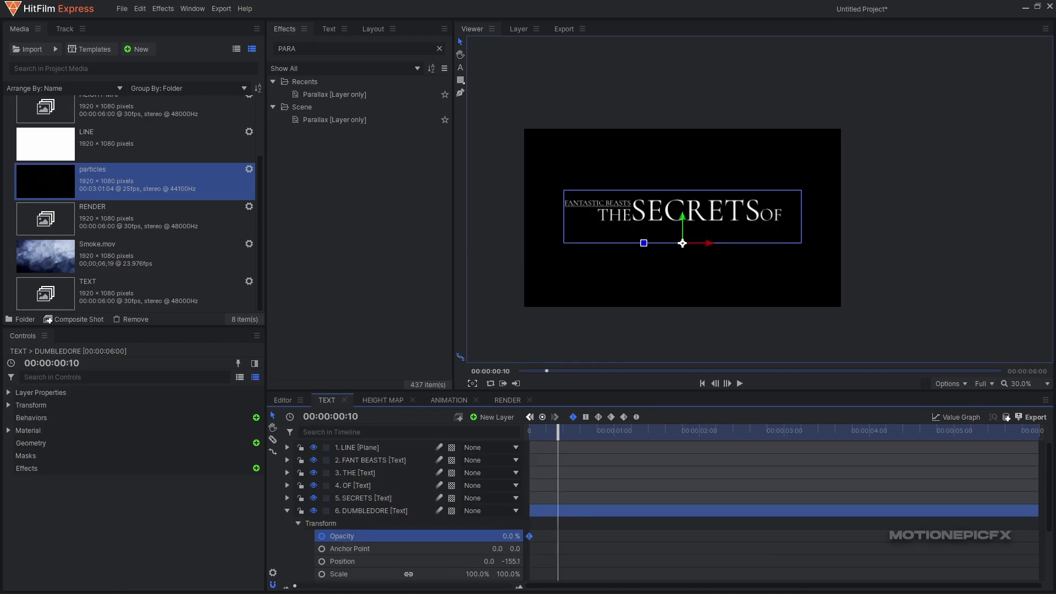
drag(504, 537, 545, 537)
drag(558, 430, 529, 432)
click(287, 511)
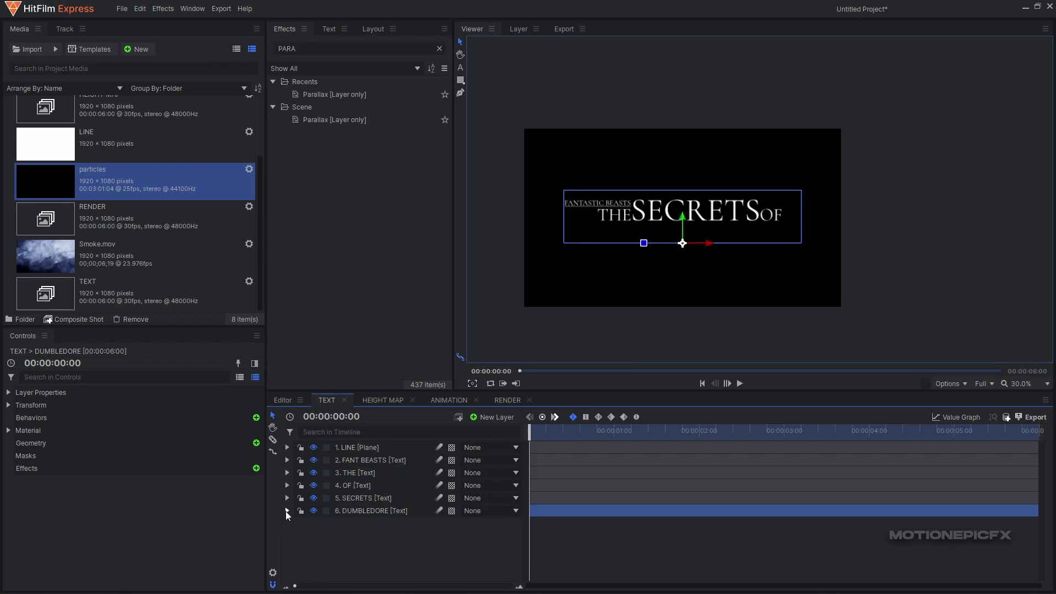
click(338, 510)
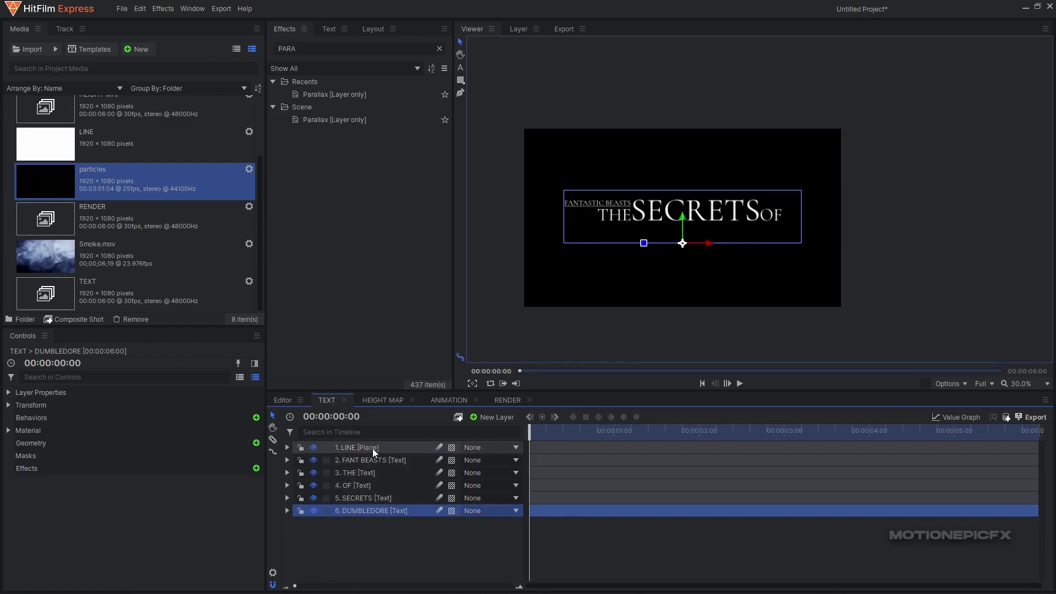
Copy DUMBLEDORE's attributes and paste only the Opacity animation onto layers 1–5.
right_click(368, 510)
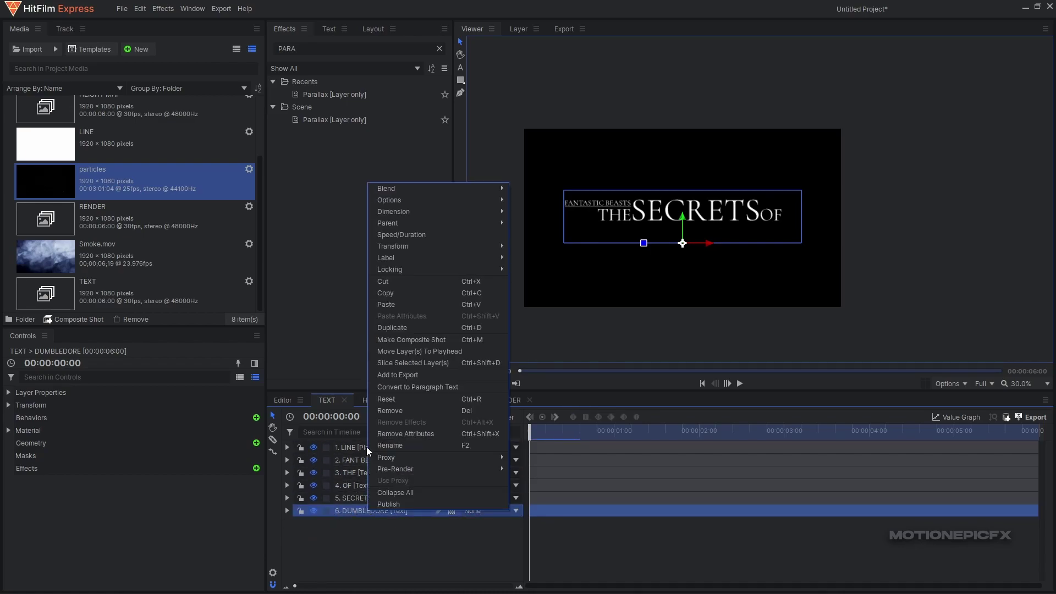
click(388, 323)
click(359, 444)
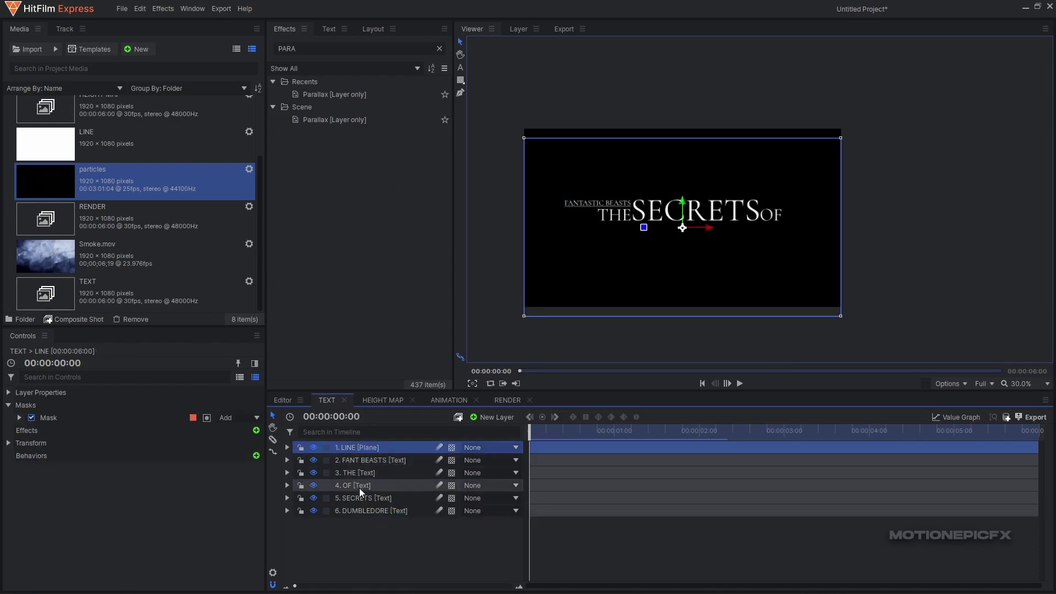
shift+click(359, 498)
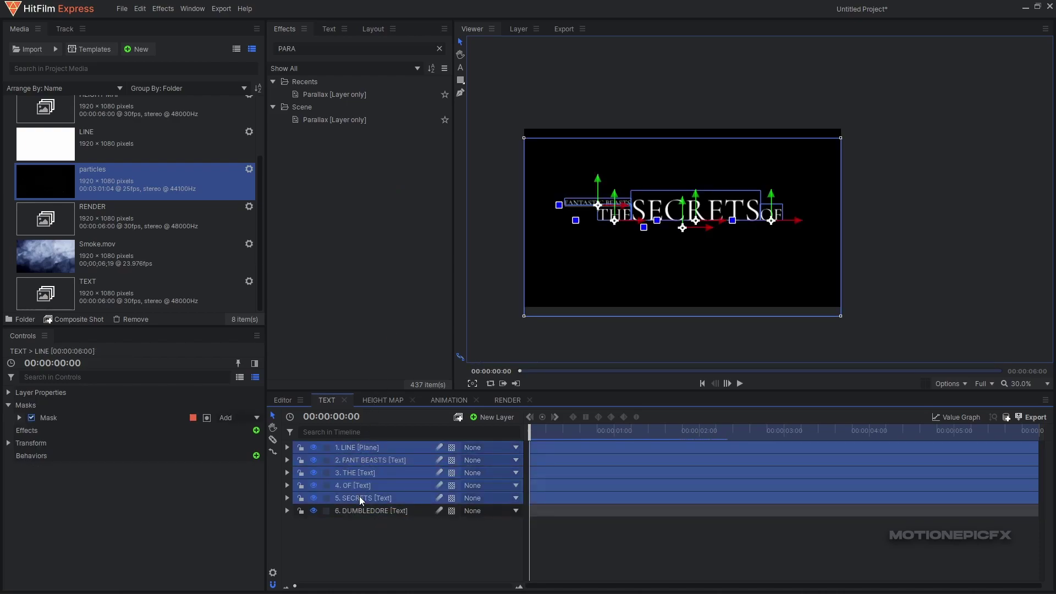
key(ctrl+shift+v)
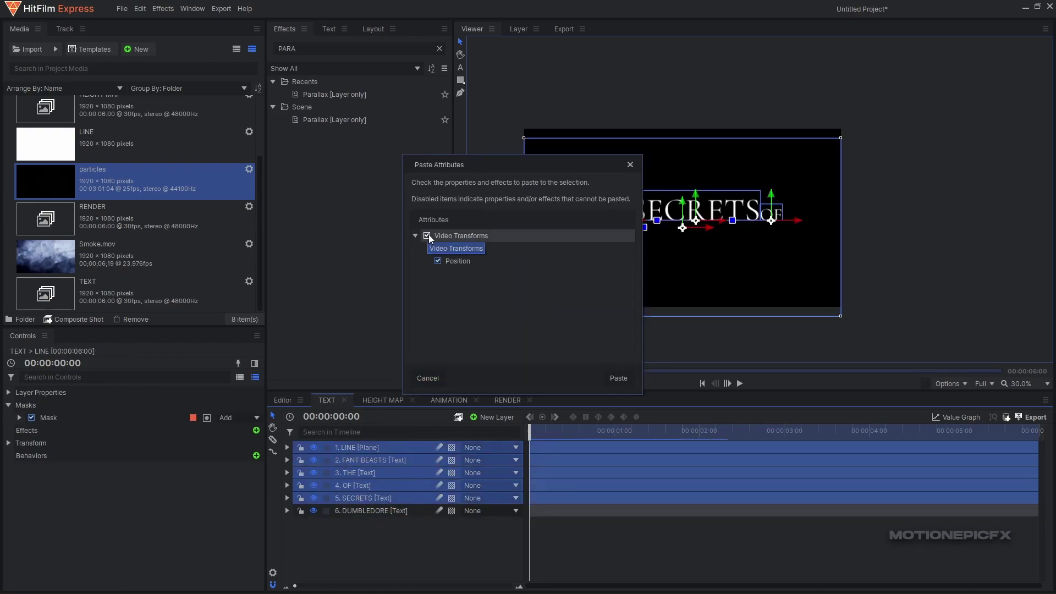
click(438, 262)
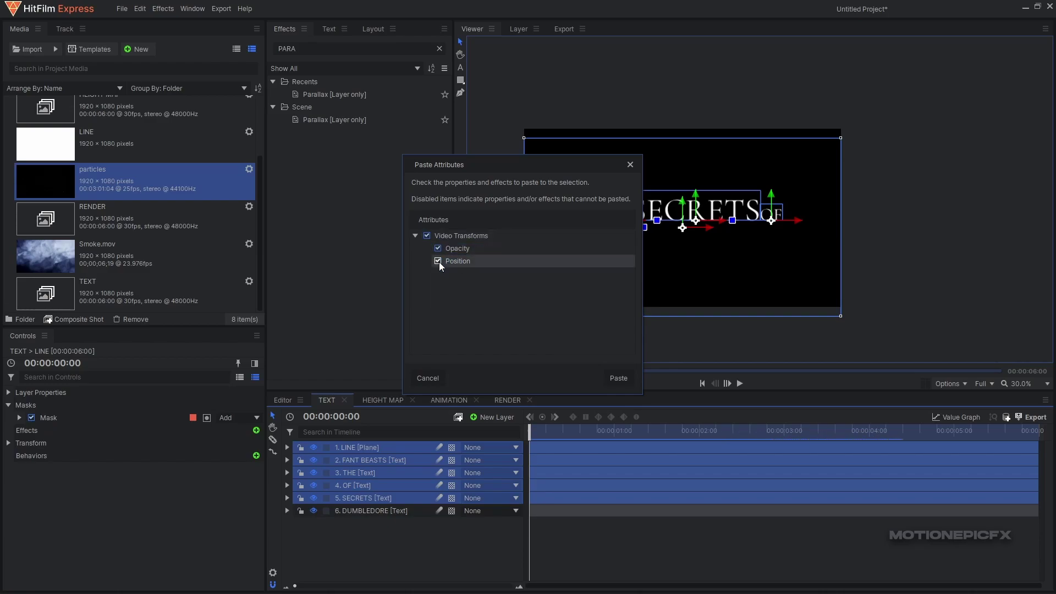
click(616, 378)
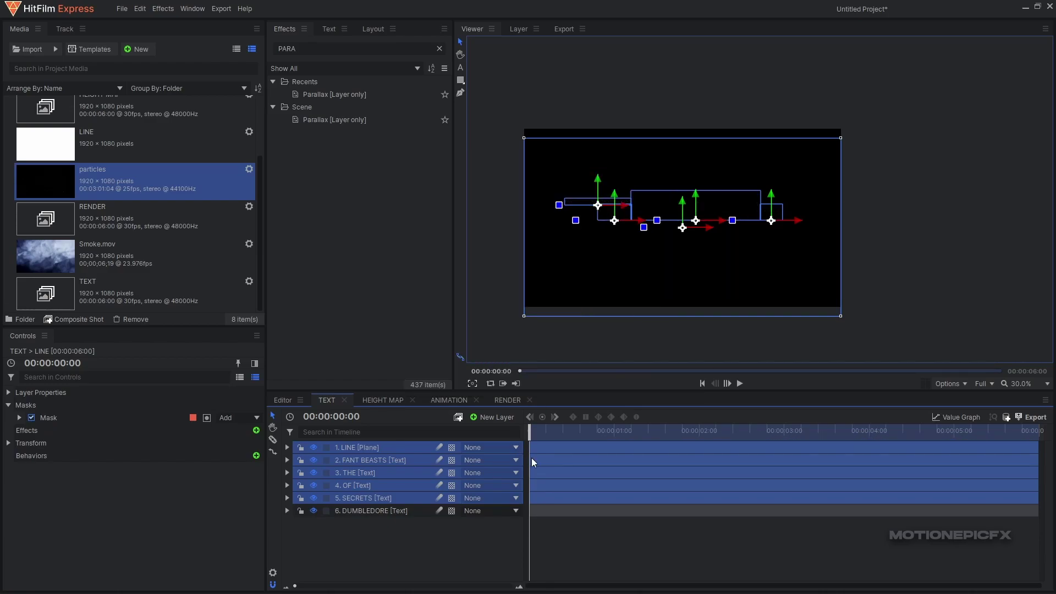
Offset the FANT BEASTS, THE, SECRETS and DUMBLEDORE layers so words fade in sequentially.
mouse_move(538, 434)
mouse_down()
mouse_move(547, 434)
mouse_move(530, 435)
mouse_up()
click(394, 530)
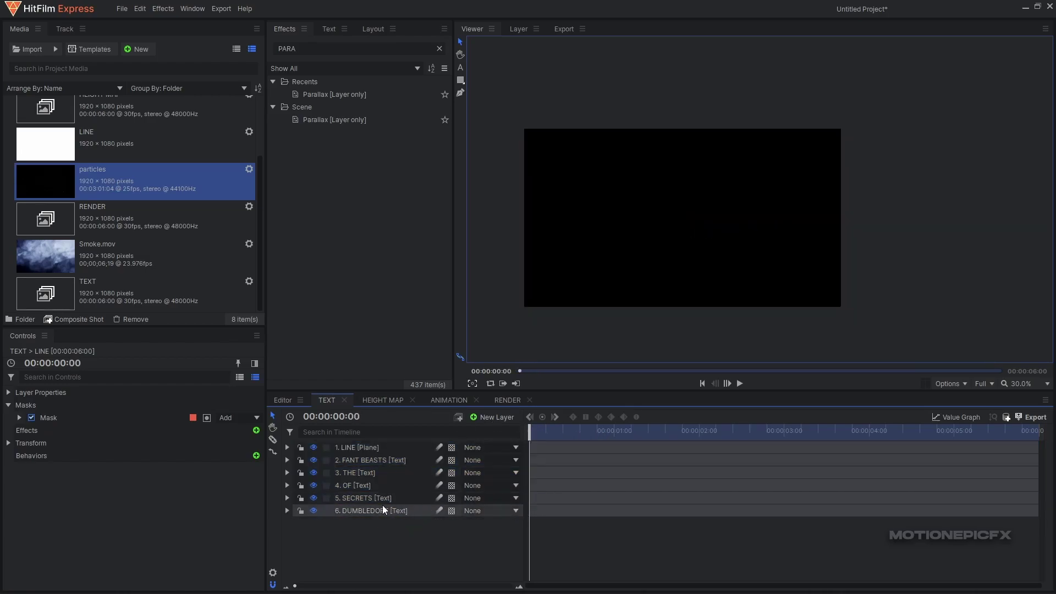
drag(540, 457, 560, 502)
drag(550, 511, 584, 510)
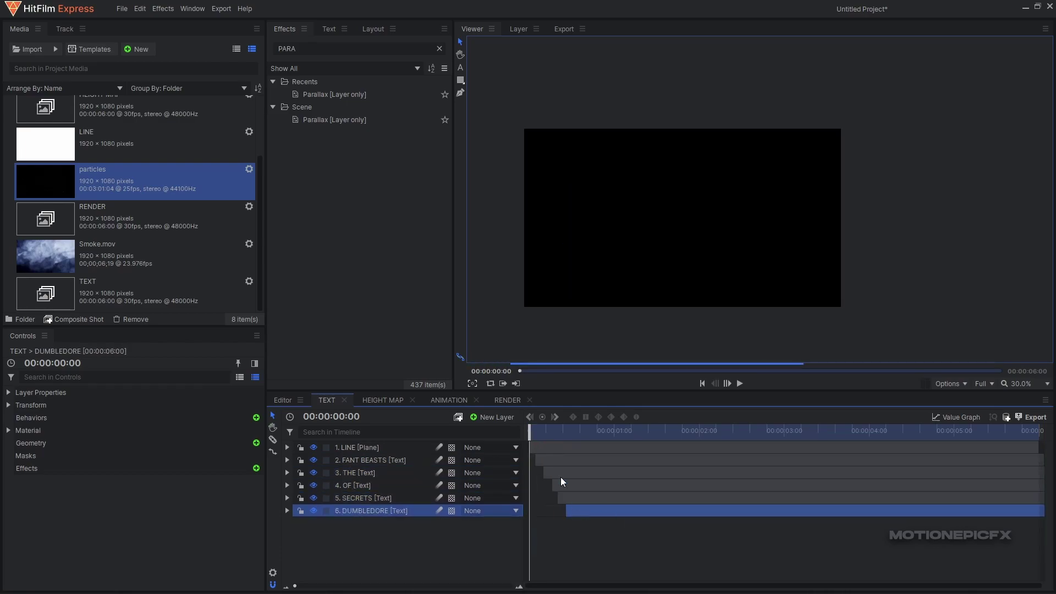
click(741, 383)
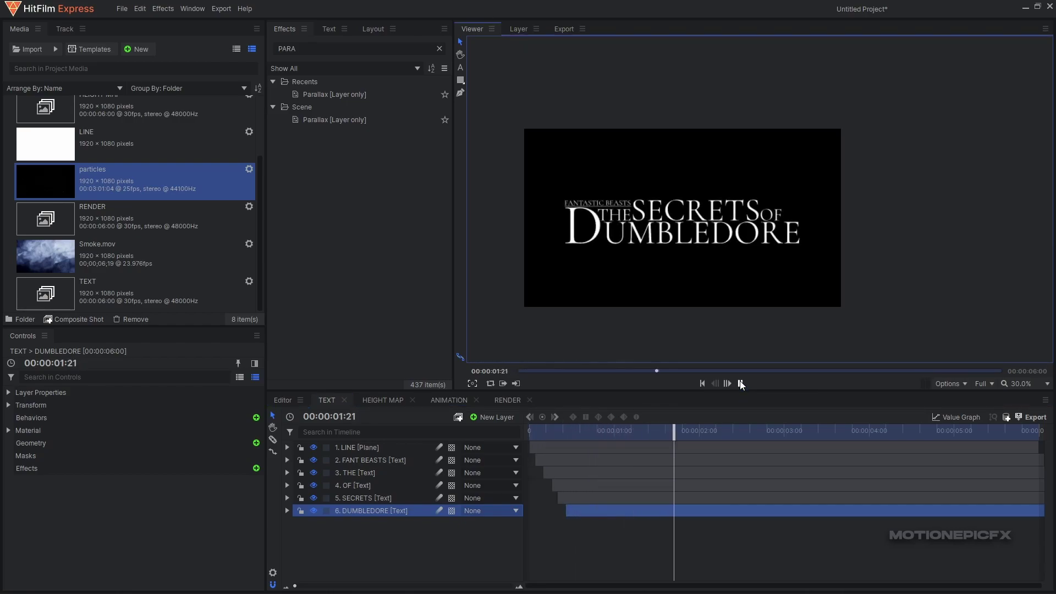
click(741, 384)
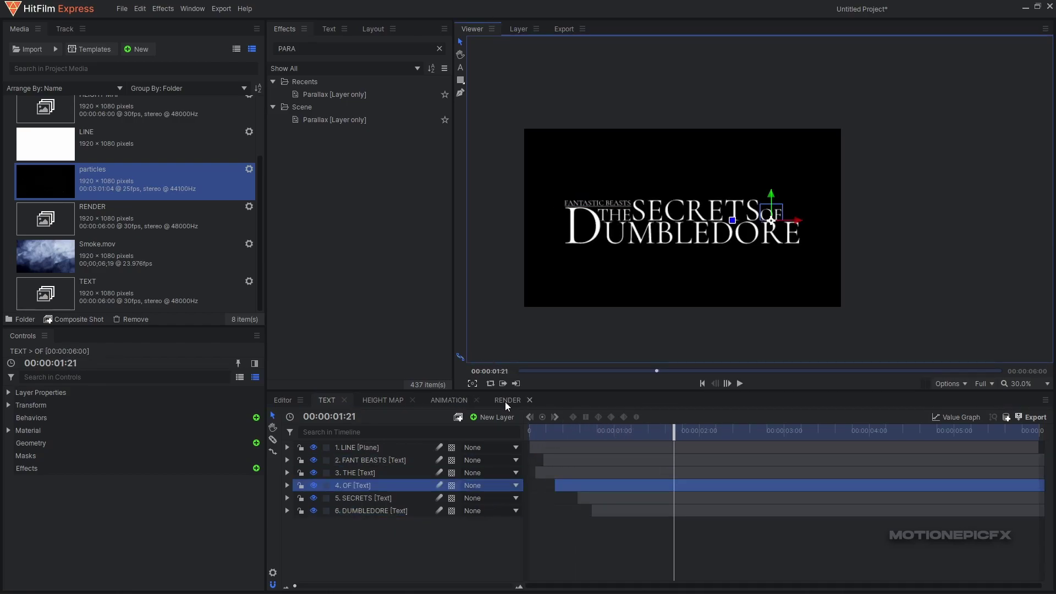
Preview the staggered title playing in the RENDER composite.
click(506, 400)
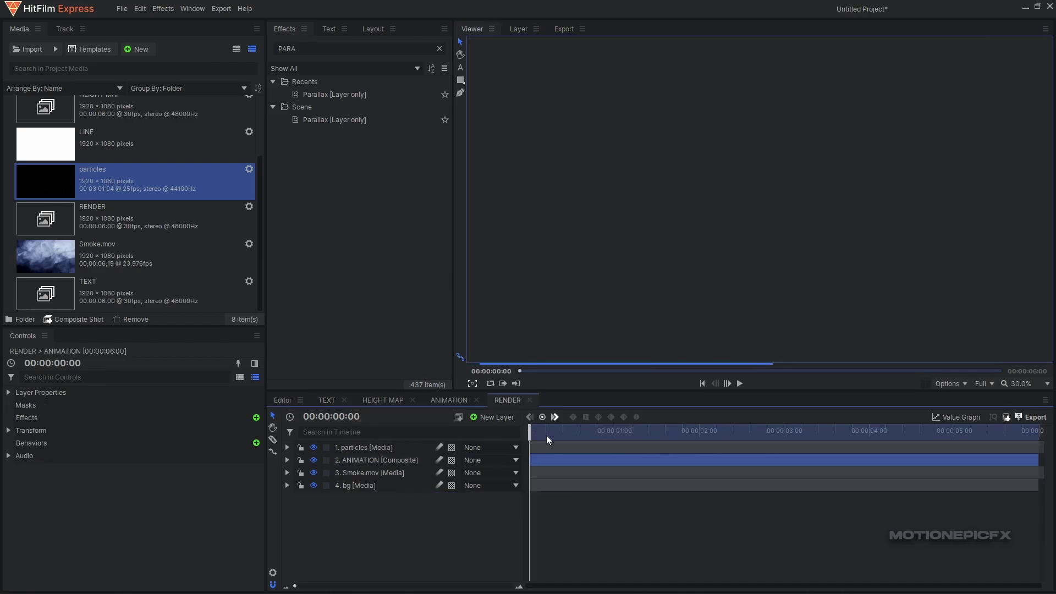
mouse_move(517, 437)
mouse_down()
mouse_move(651, 432)
mouse_move(529, 433)
mouse_up()
click(327, 401)
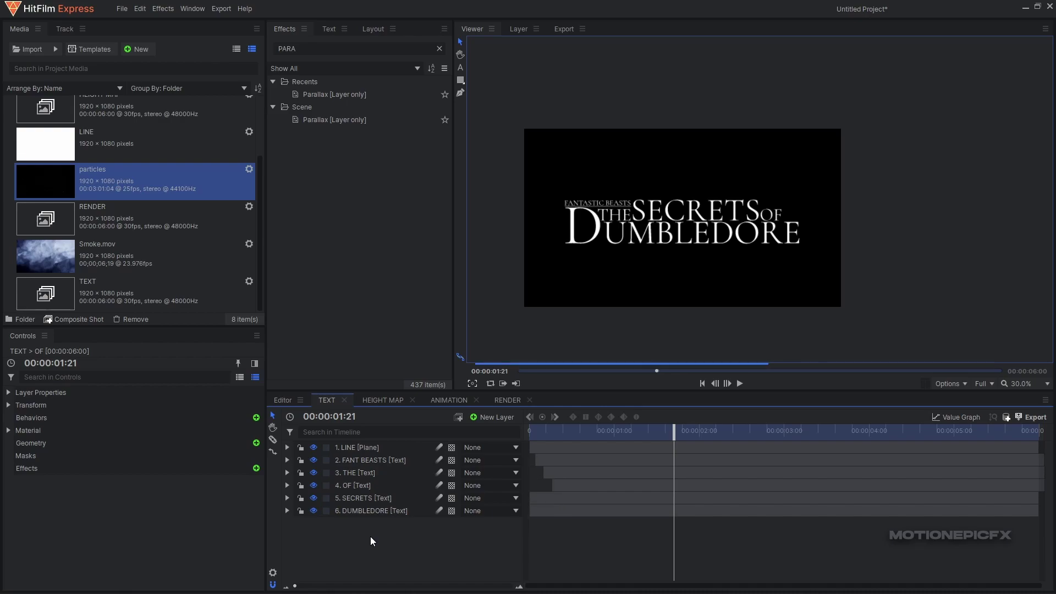
click(507, 401)
key(space)
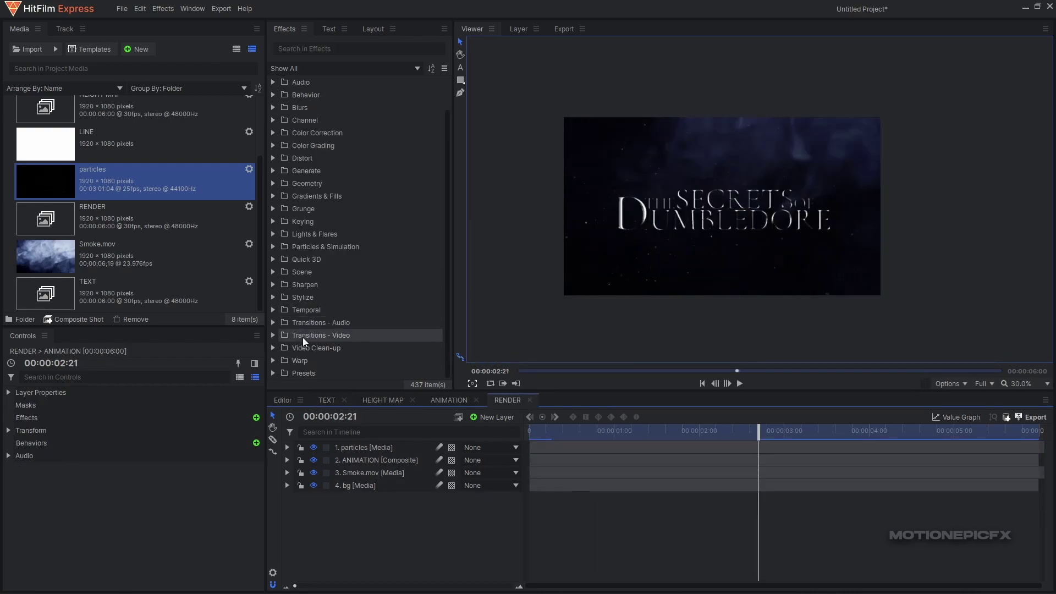
Apply the Auto Sci-Fi Lens Flares preset from Film Looks to the ANIMATION layer.
click(273, 372)
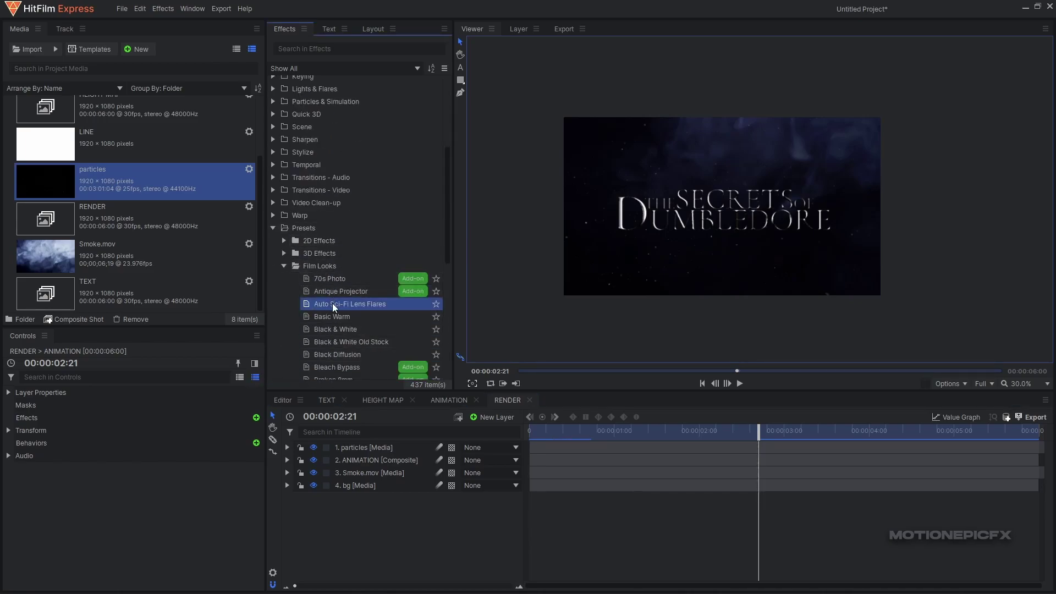
drag(345, 305, 375, 458)
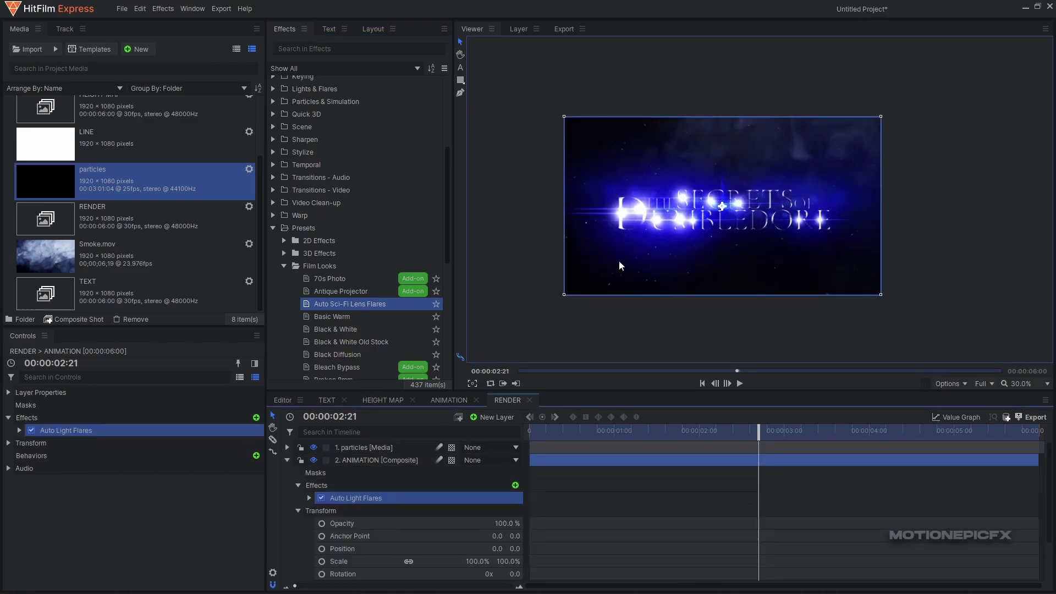
click(309, 498)
scroll(440, 497, down, 3)
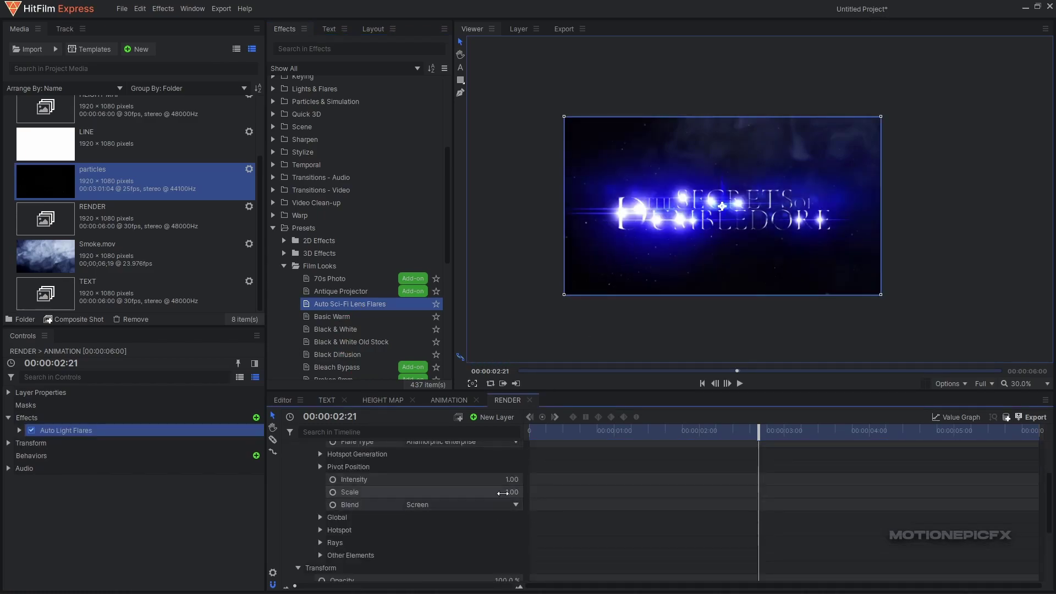
Set the flare intensity to 0.36 and scale to 0.55, preview, then disable the effect.
drag(508, 482, 468, 482)
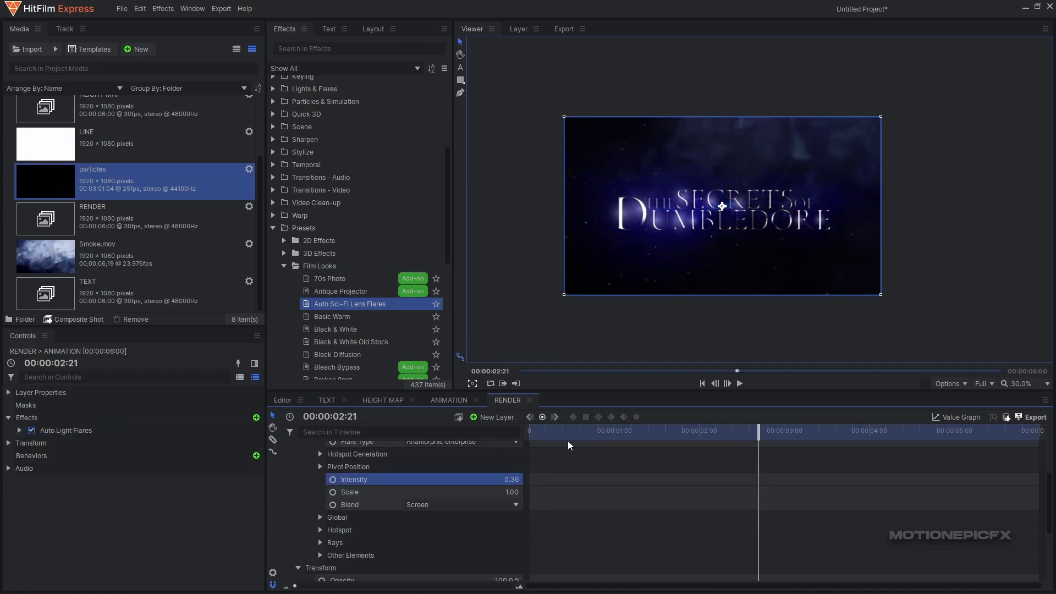
key(Home)
key(space)
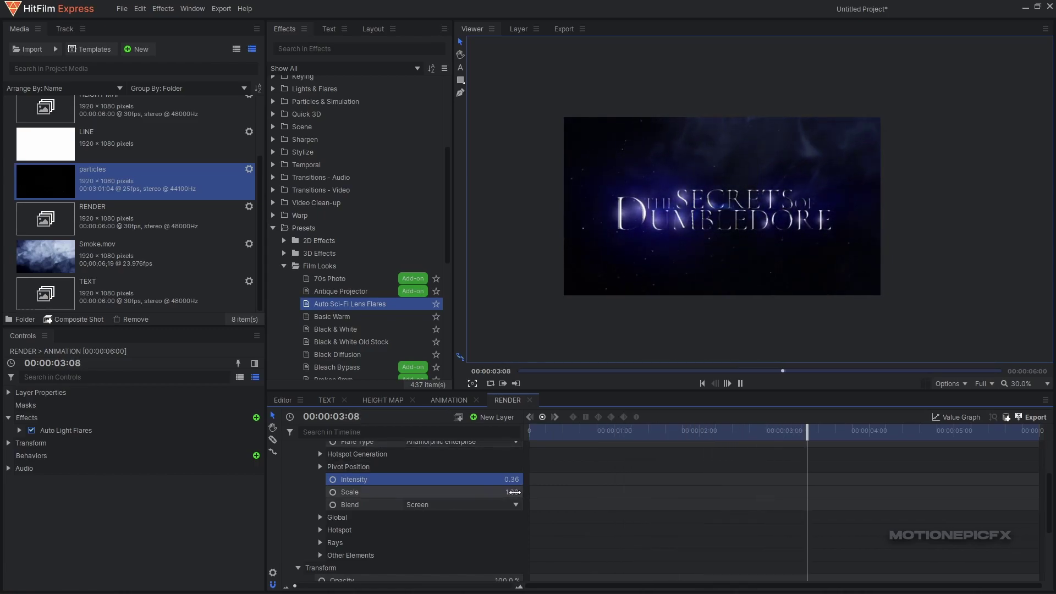
drag(515, 492, 498, 492)
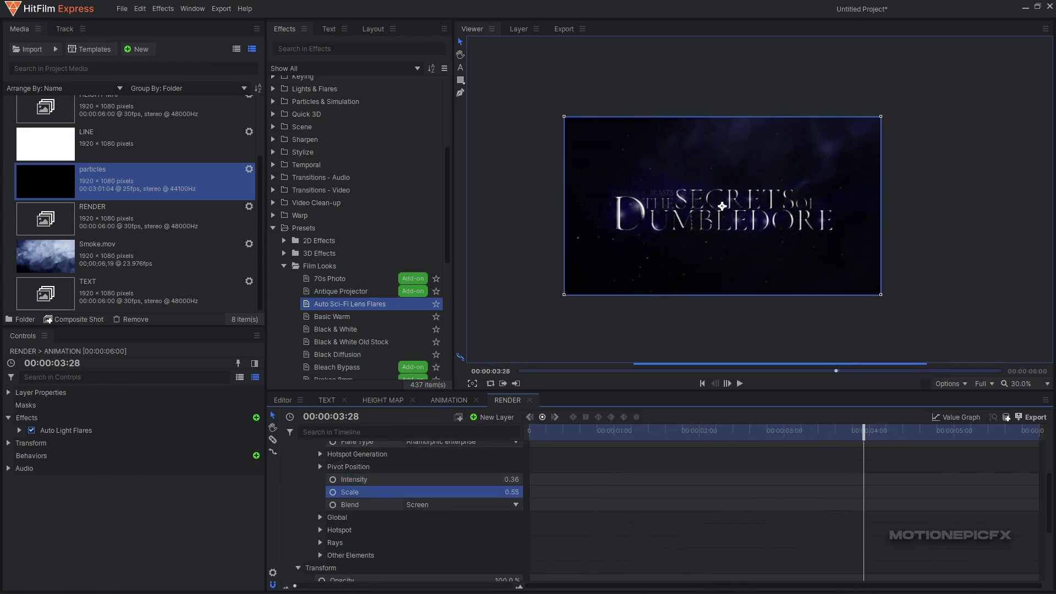
scroll(388, 466, up, 3)
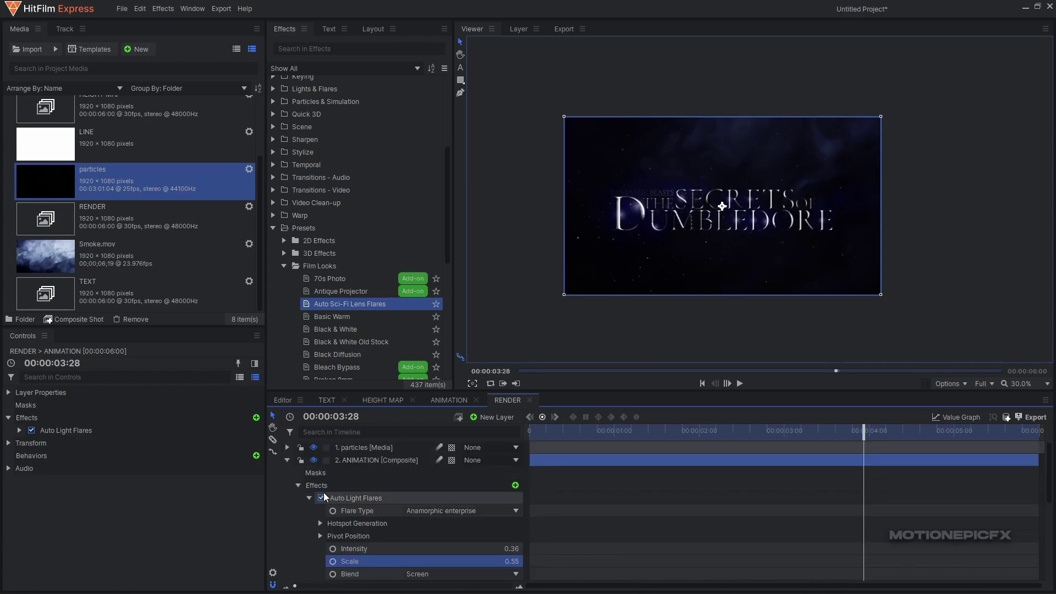
click(322, 498)
key(Home)
key(space)
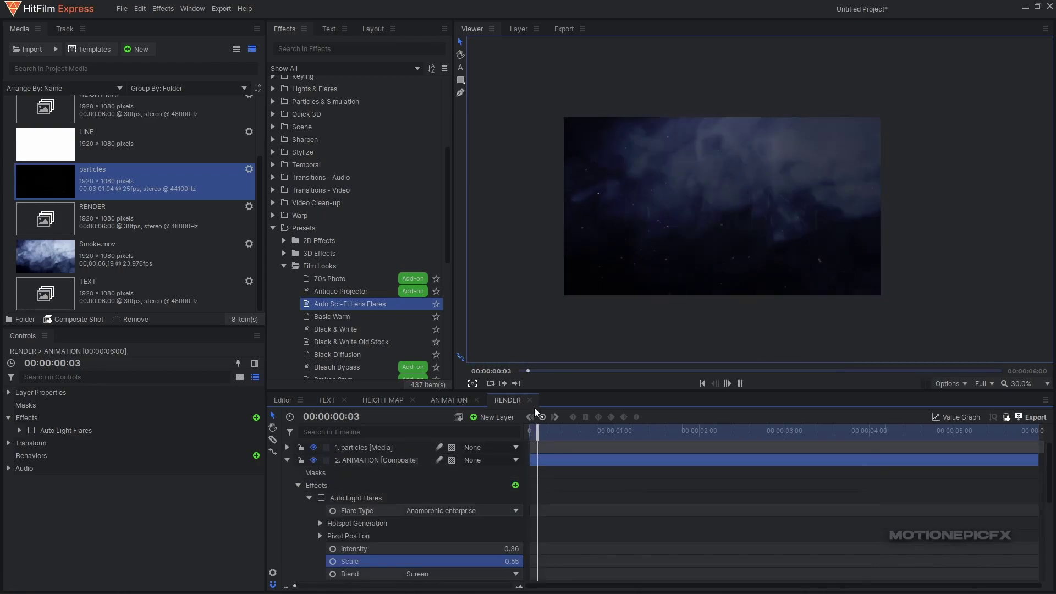